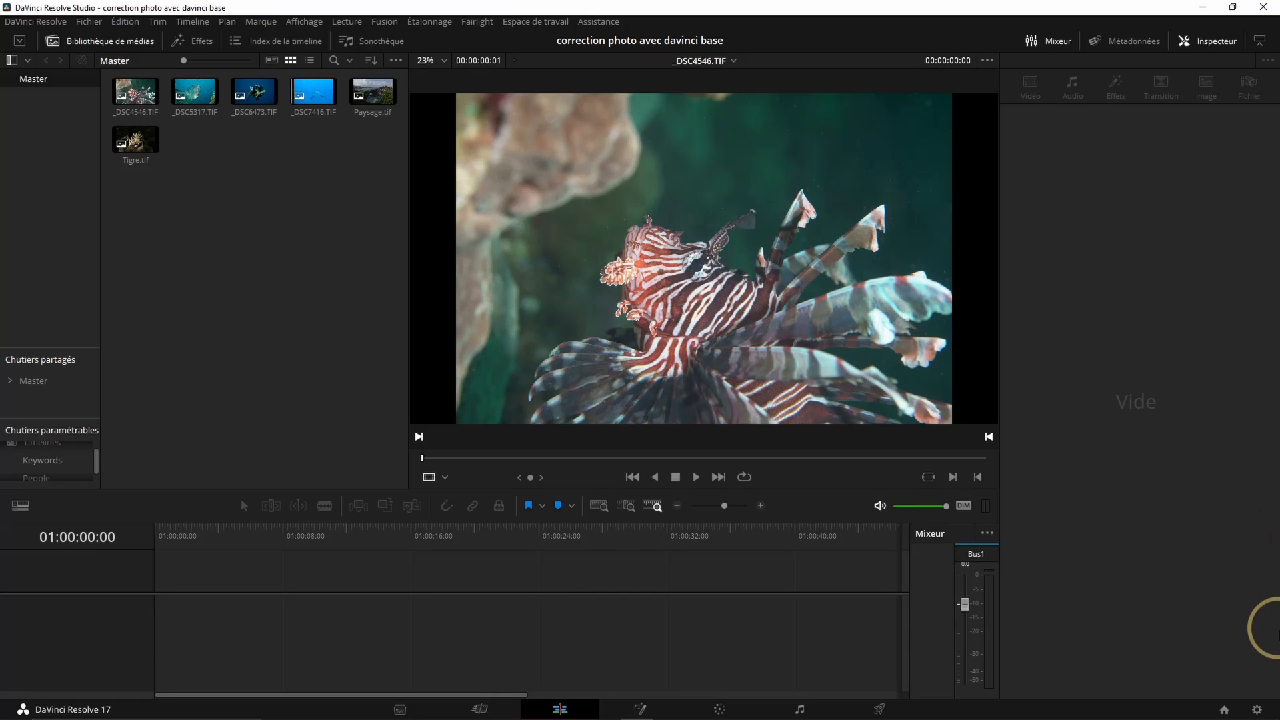
Examine the timeline resolution options in the project settings, including the 3840 x 2160 Ultra HD format
left_click(1258, 710)
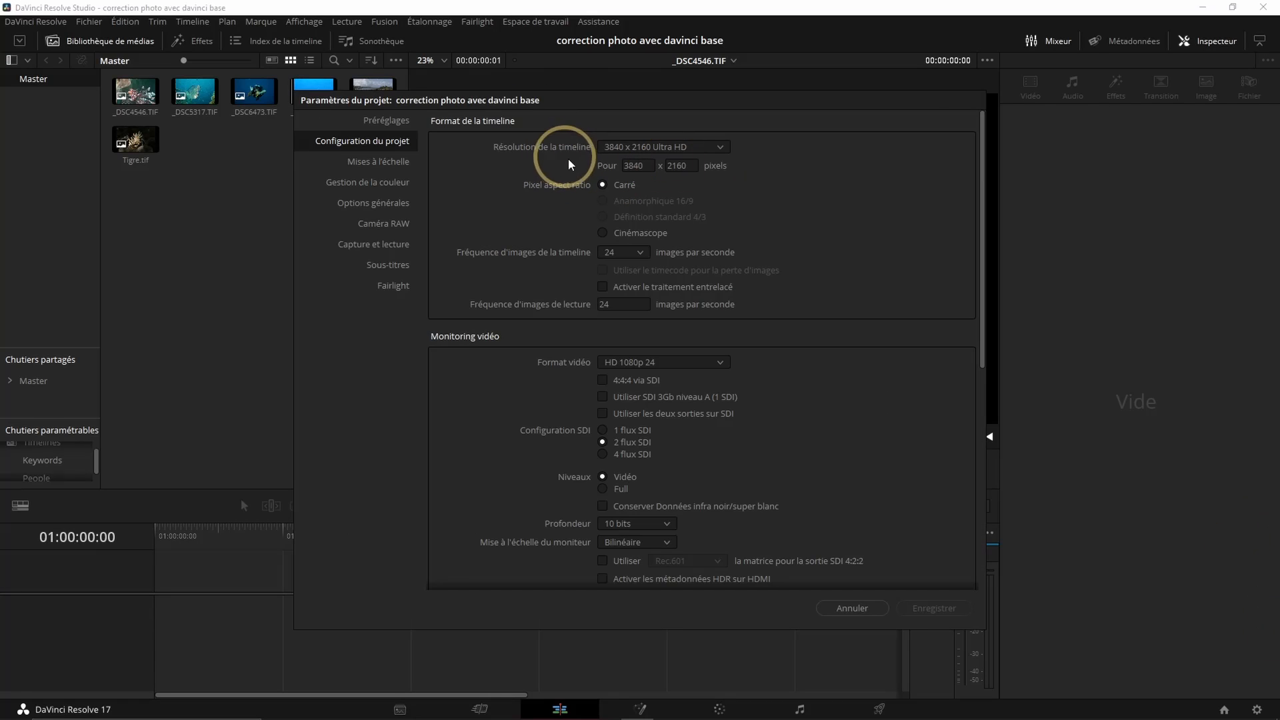
left_click(724, 148)
scroll(691, 280, "down", 2)
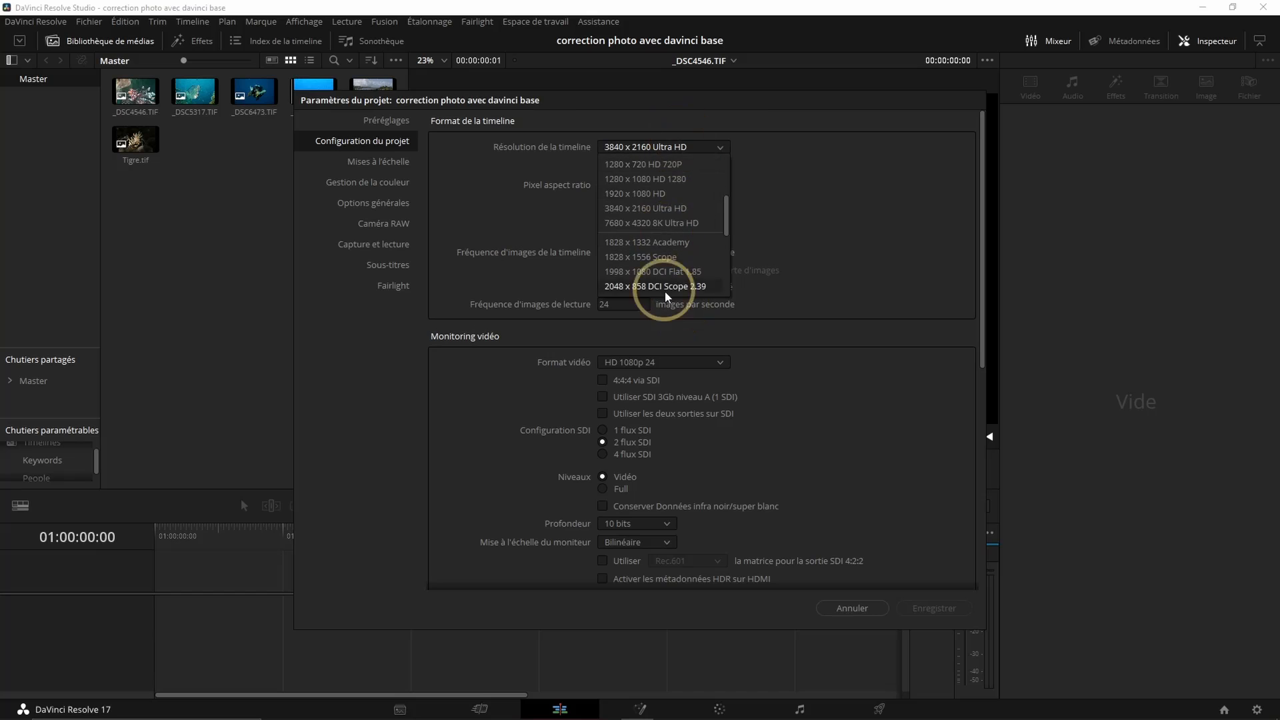
scroll(691, 293, "down", 1)
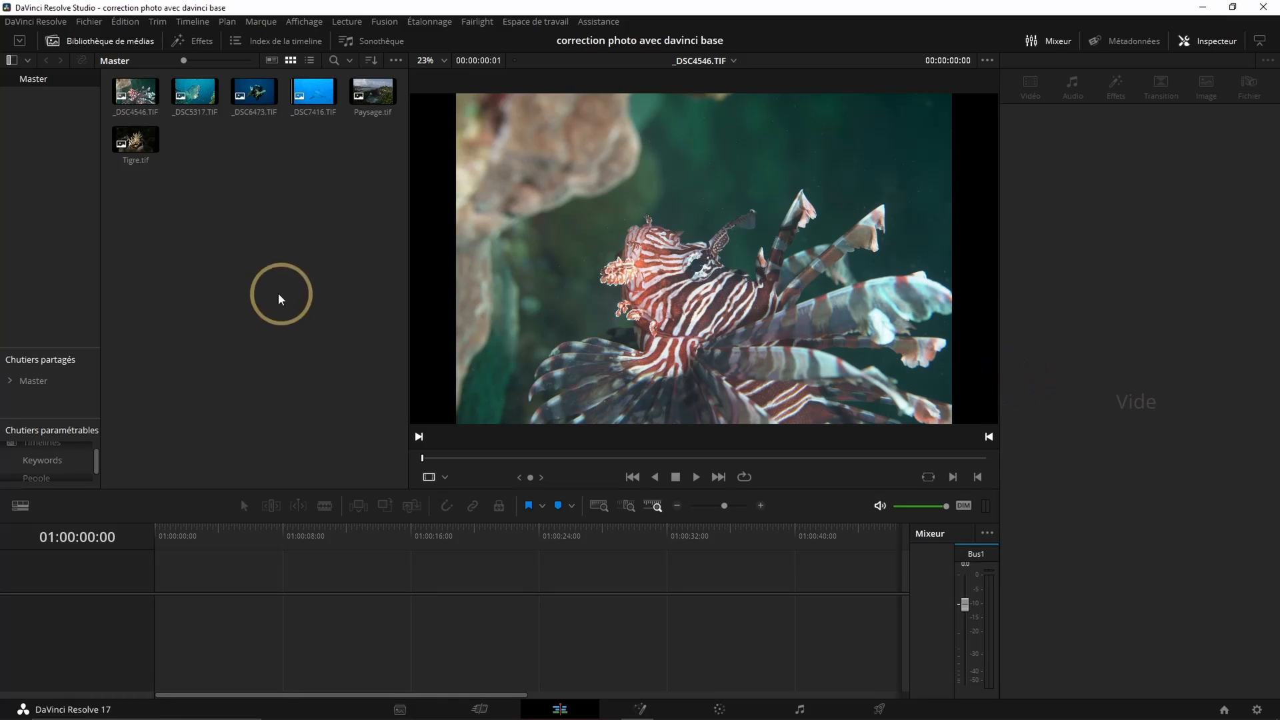
Set the zoom of all six photos in the Master bin to 1.200 and check the framing of _DSC5317.TIF
left_click_drag(375, 220, 138, 99)
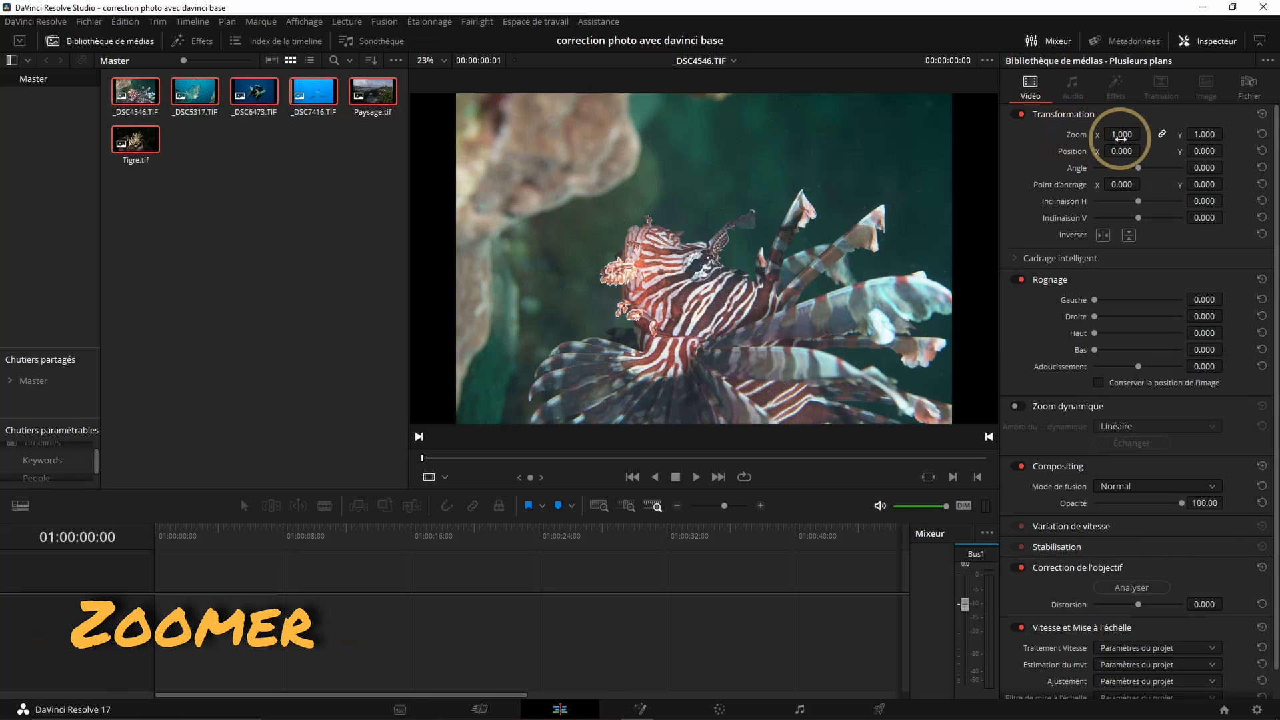
left_click_drag(1121, 136, 1145, 133)
left_click(195, 92)
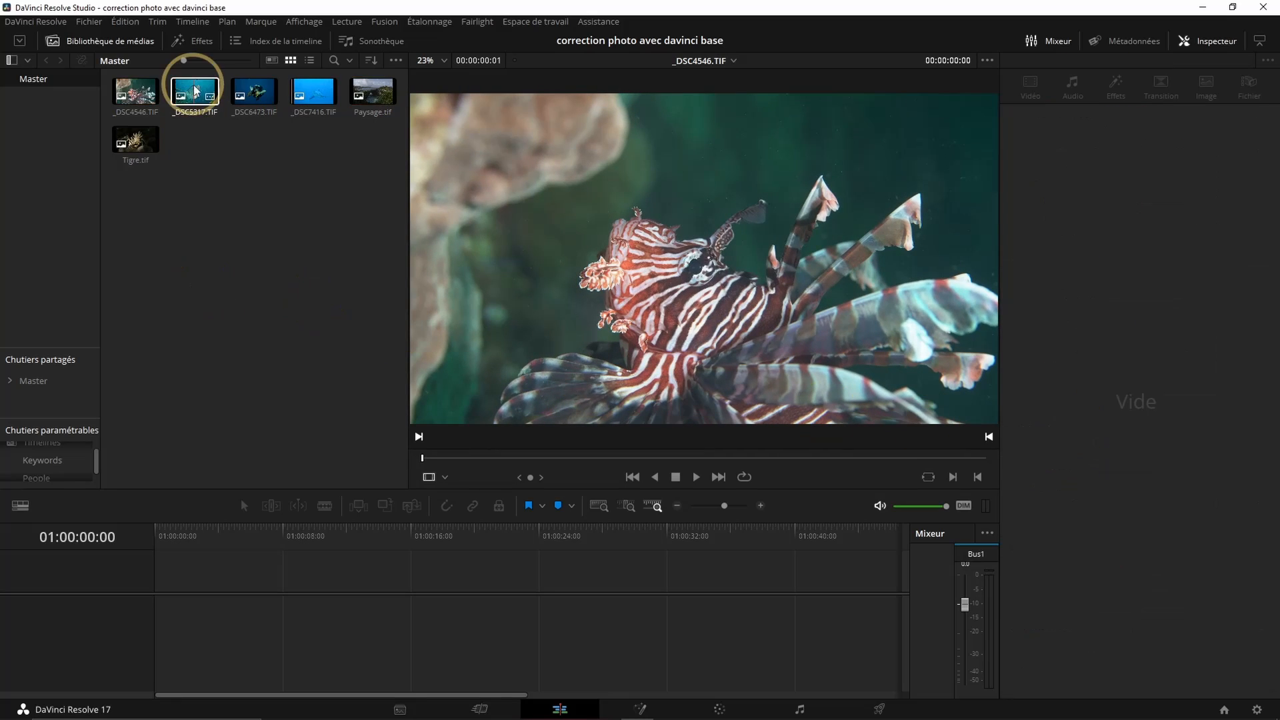
double_click(193, 100)
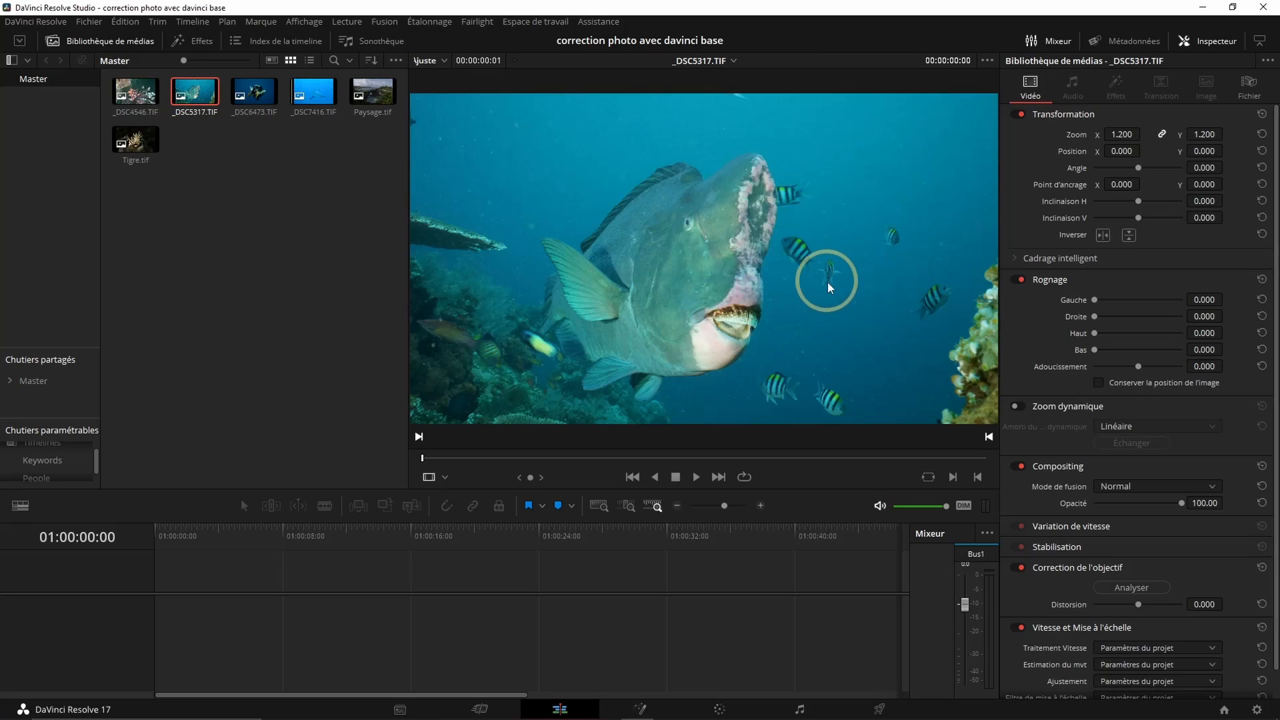
left_click(240, 286)
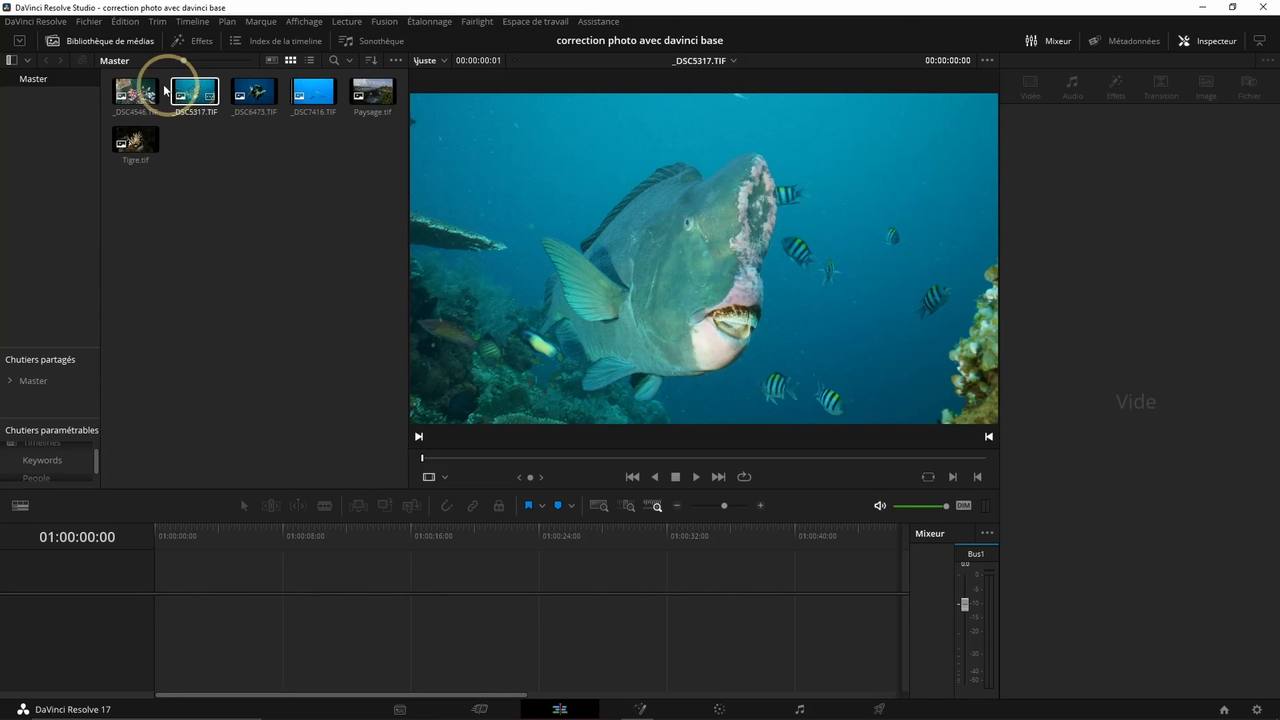
Set the default still photo duration to 1 frame in the user editing preferences and save them
left_click(44, 22)
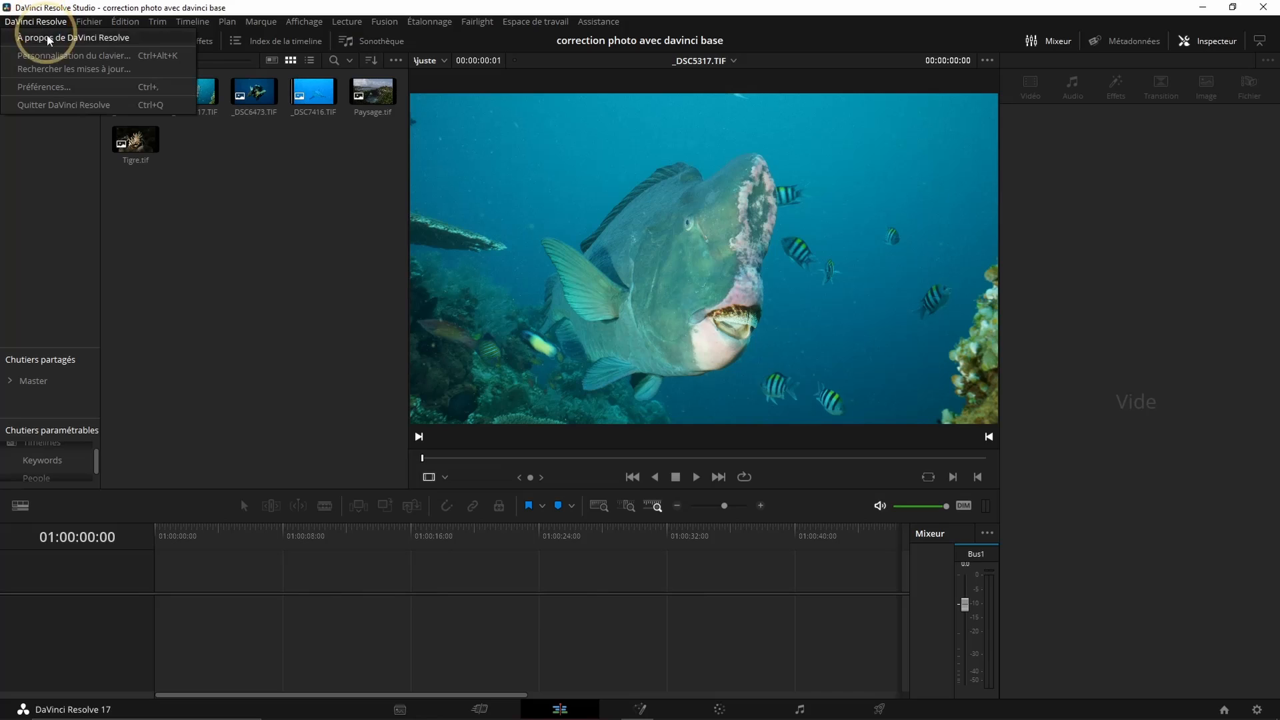
left_click(45, 86)
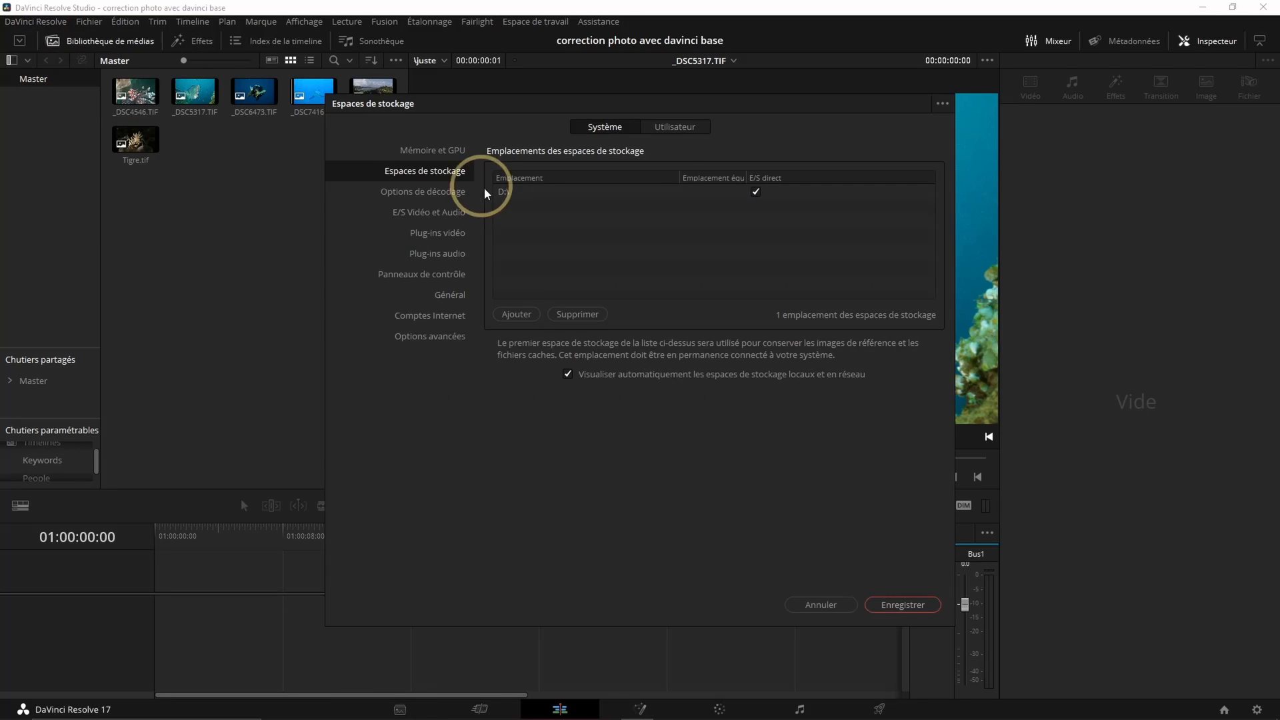
left_click(676, 128)
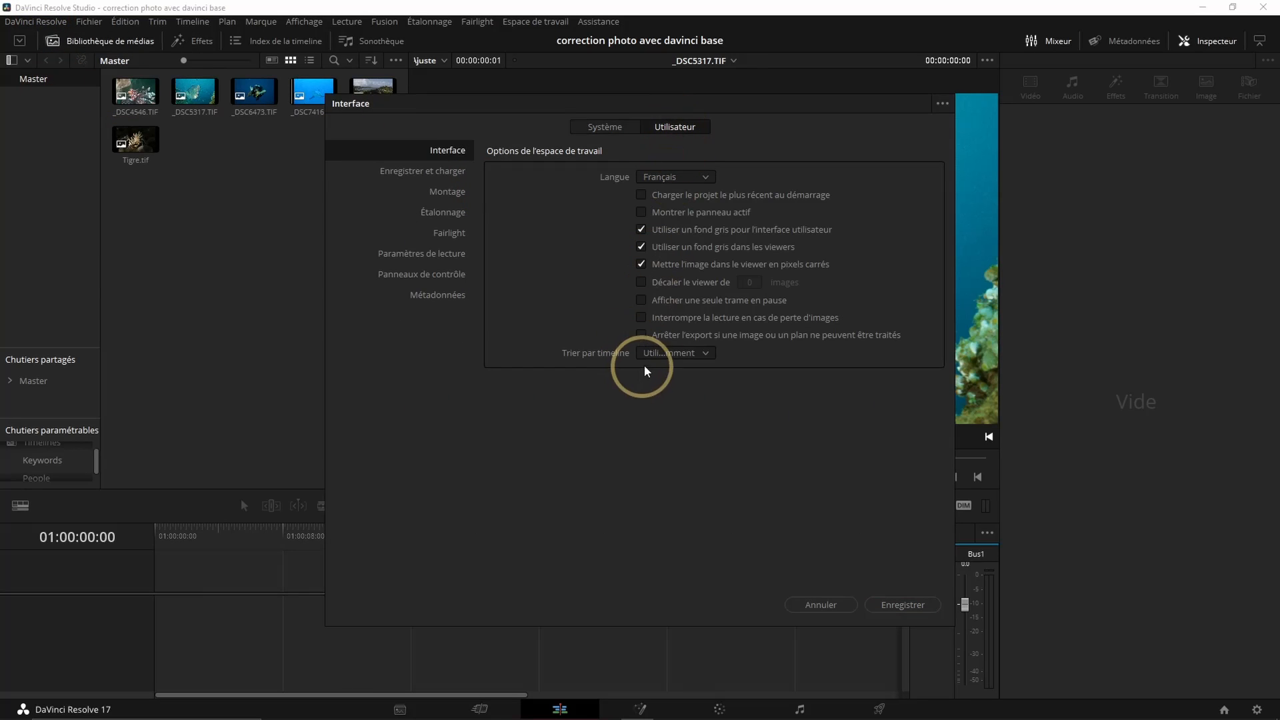
left_click(441, 195)
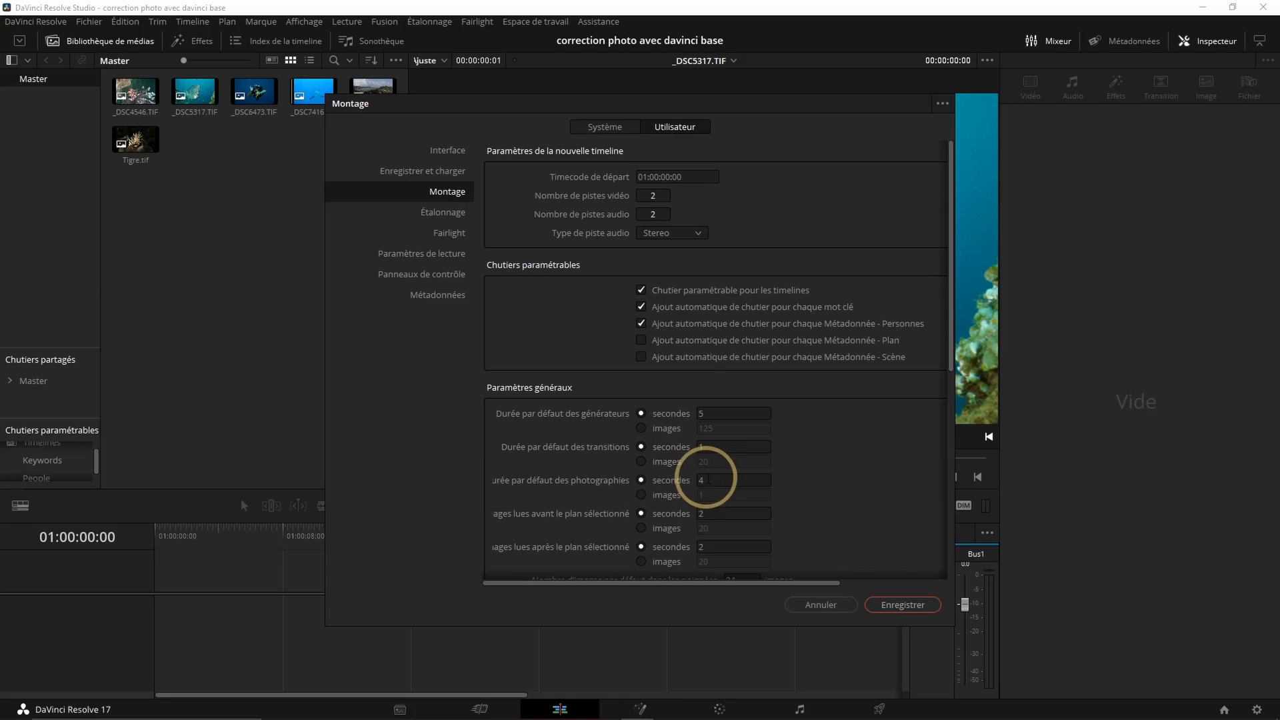
left_click(641, 496)
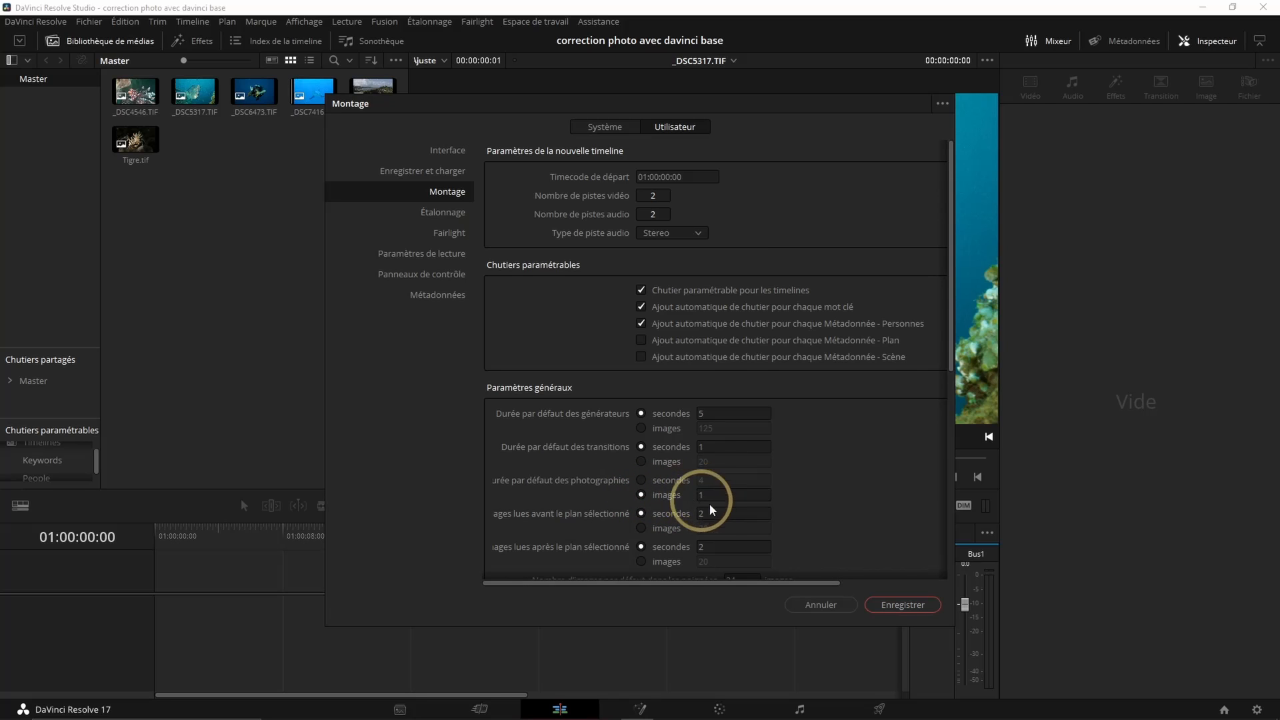
left_click(904, 606)
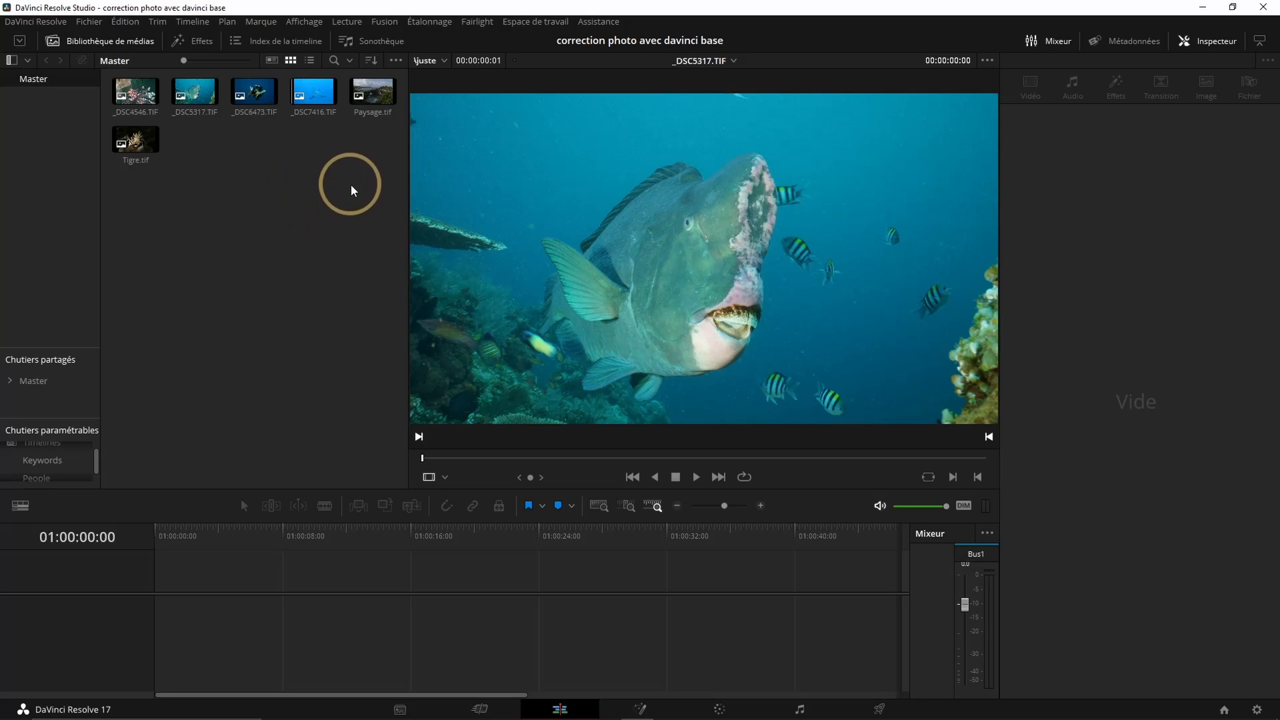
Create a timeline from all six photos and go to its first frame
left_click_drag(360, 199, 163, 609)
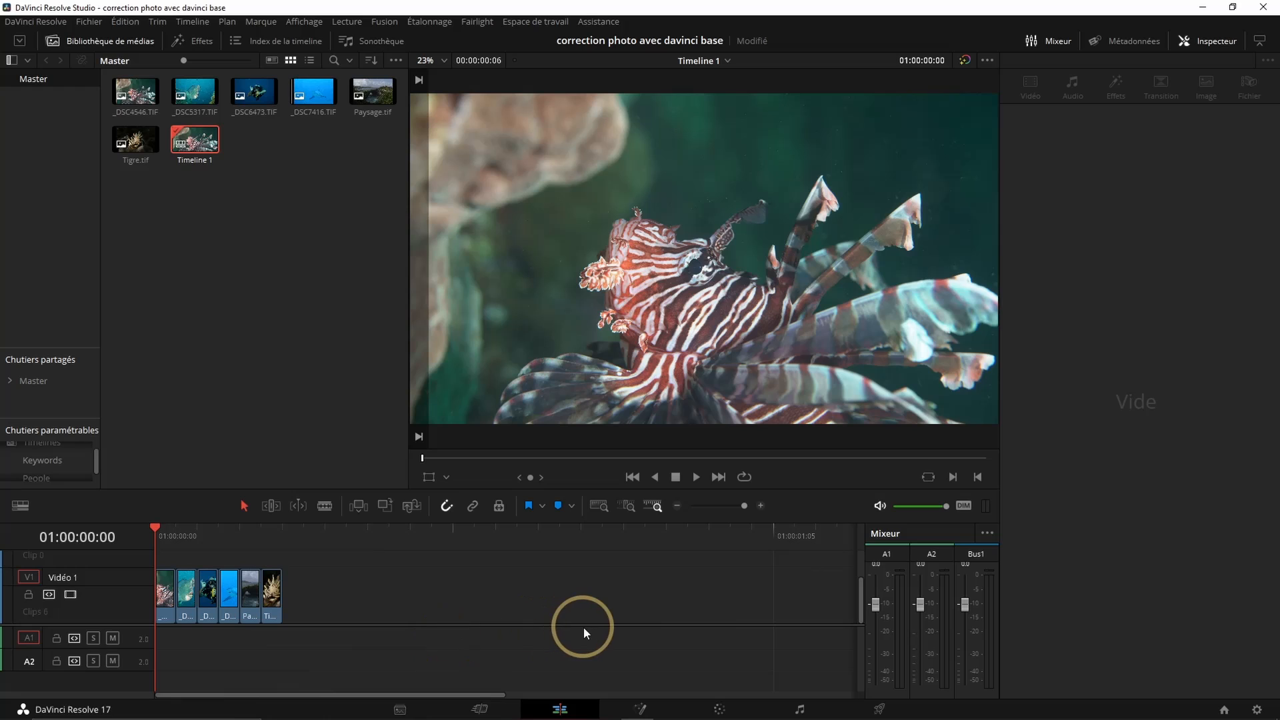
left_click(168, 529)
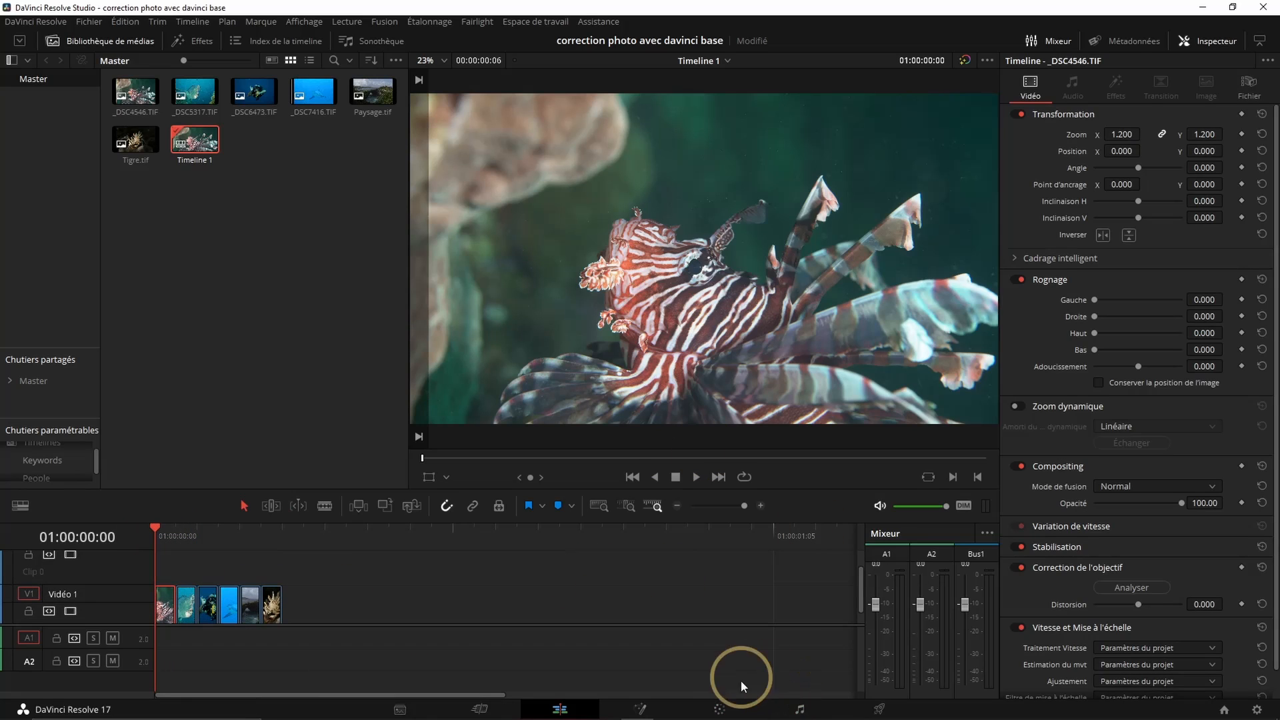
Switch to the color grading workspace, show the node graph and leave the clip thumbnails hidden after viewing them
left_click(721, 711)
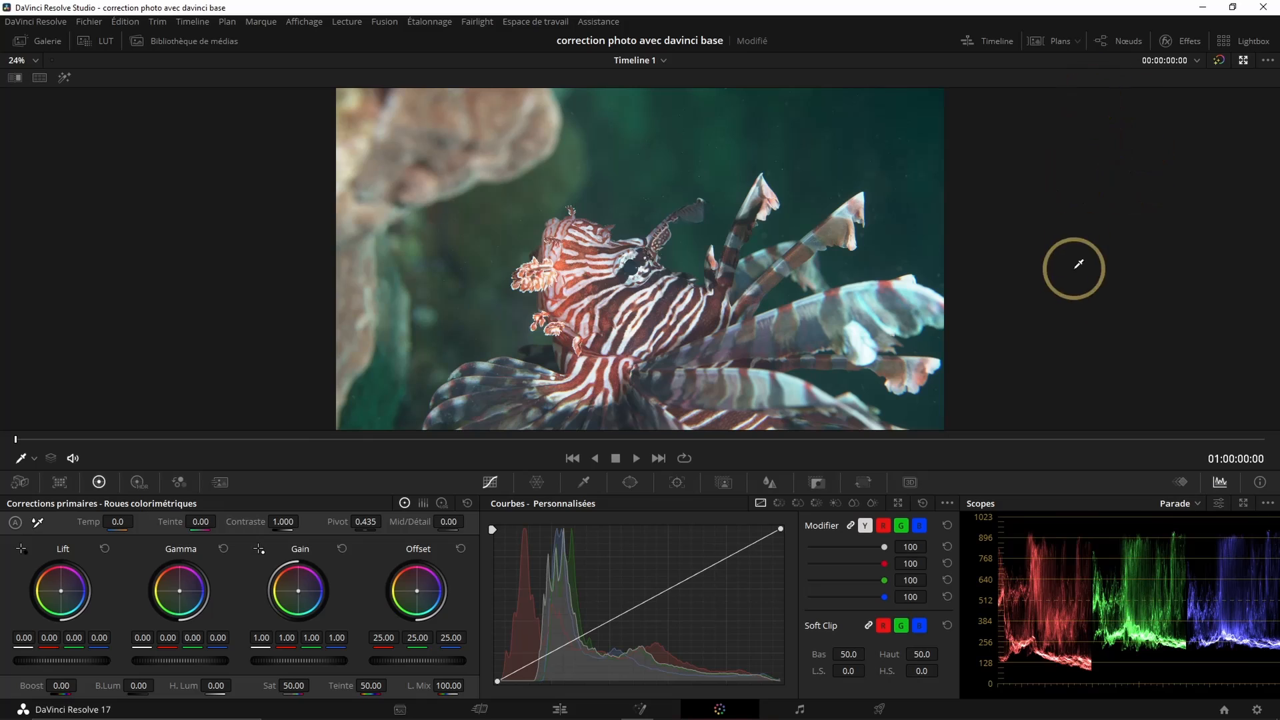
left_click(1114, 38)
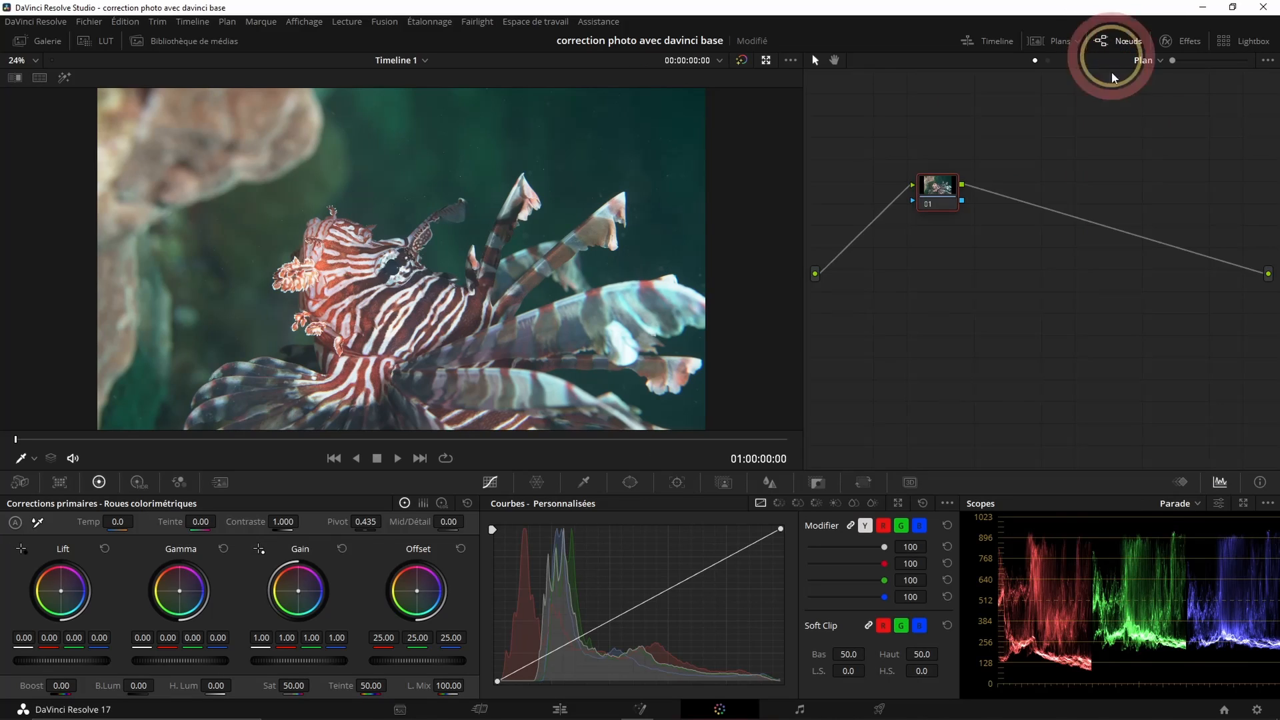
left_click(1054, 46)
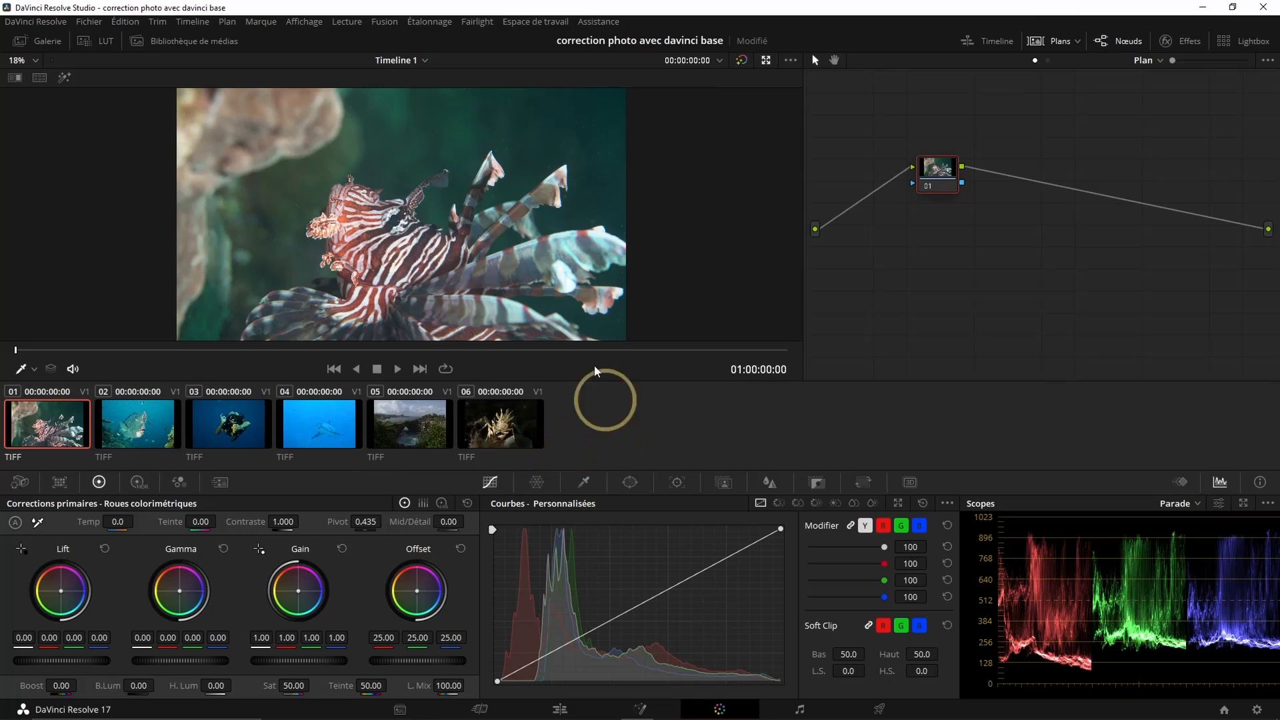
left_click(1049, 41)
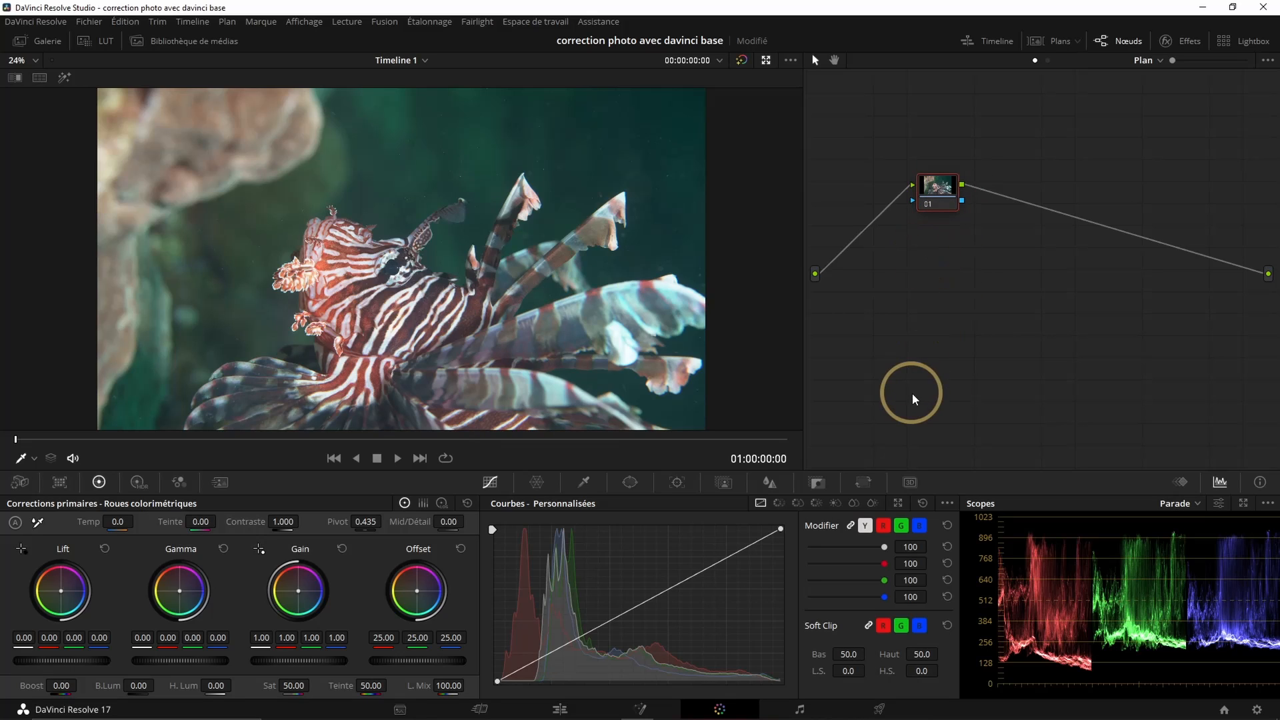
Add five serial nodes before the existing node of the lionfish photo
key("shift+s")
key("shift+s")
key("shift+s")
key("shift+s")
key("shift+s")
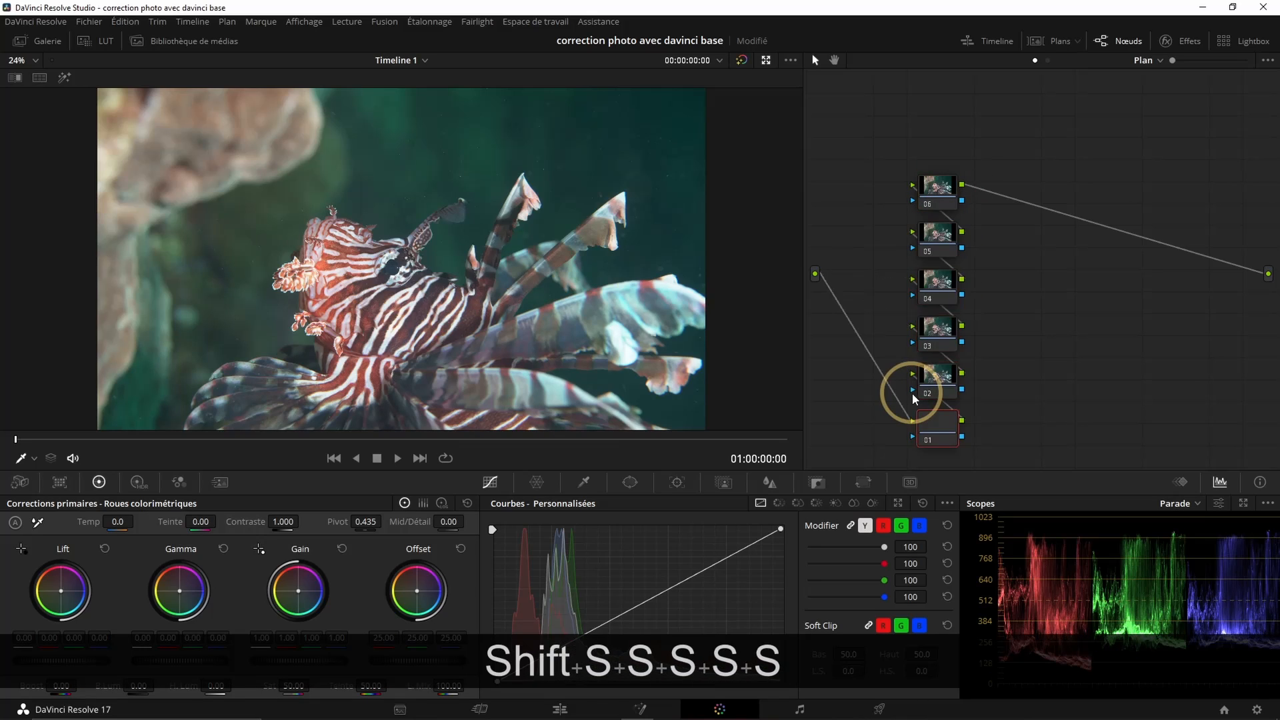
Label node 06 of the lionfish photo as "wb"
left_click(937, 189)
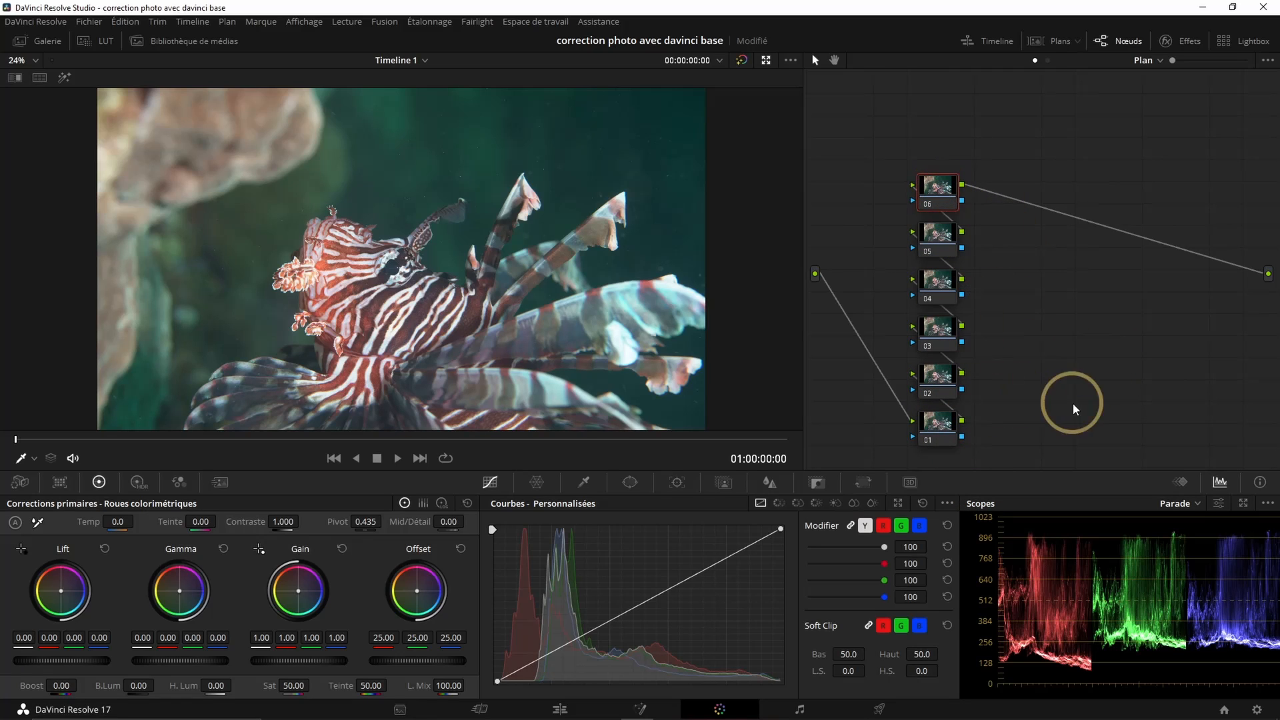
right_click(939, 190)
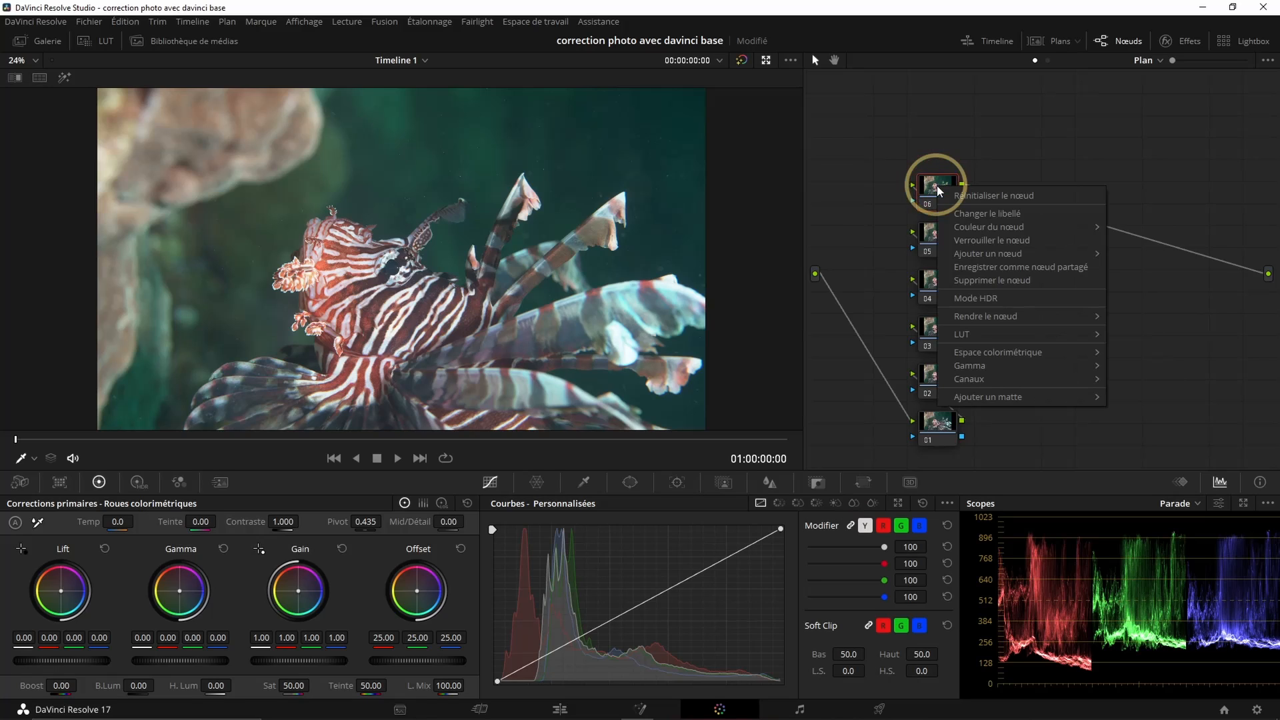
left_click(974, 217)
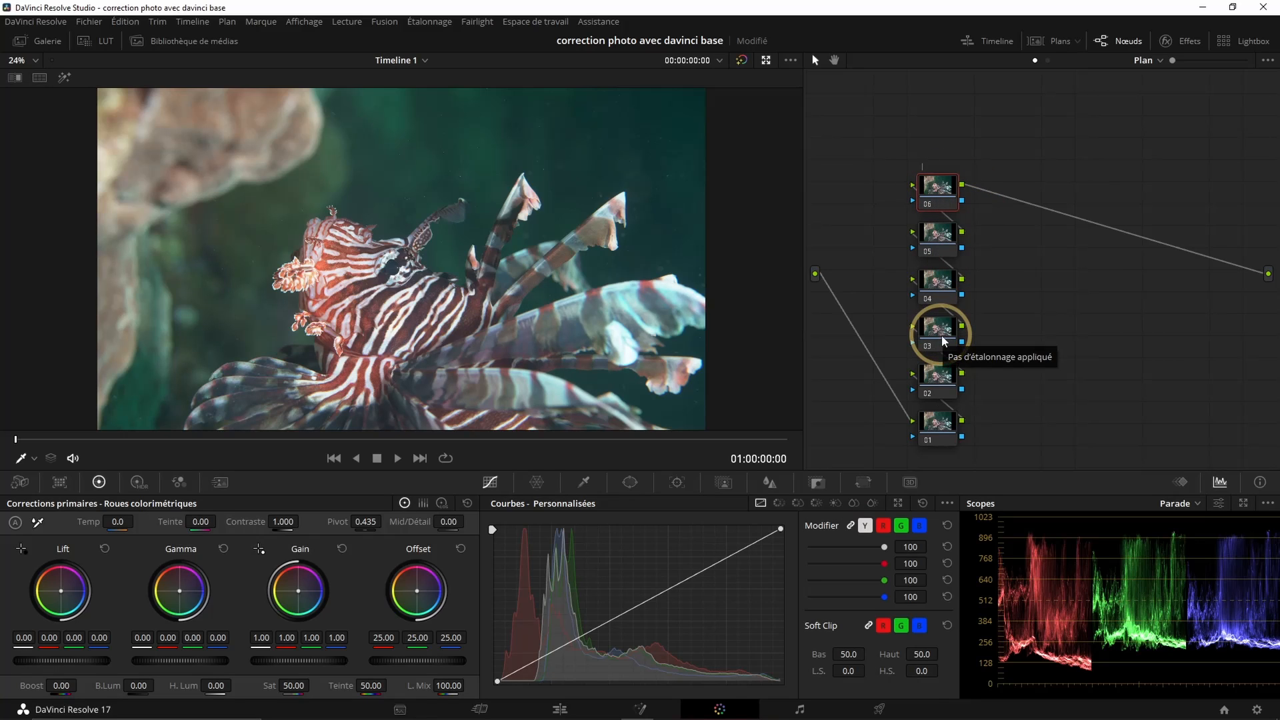
type("wb")
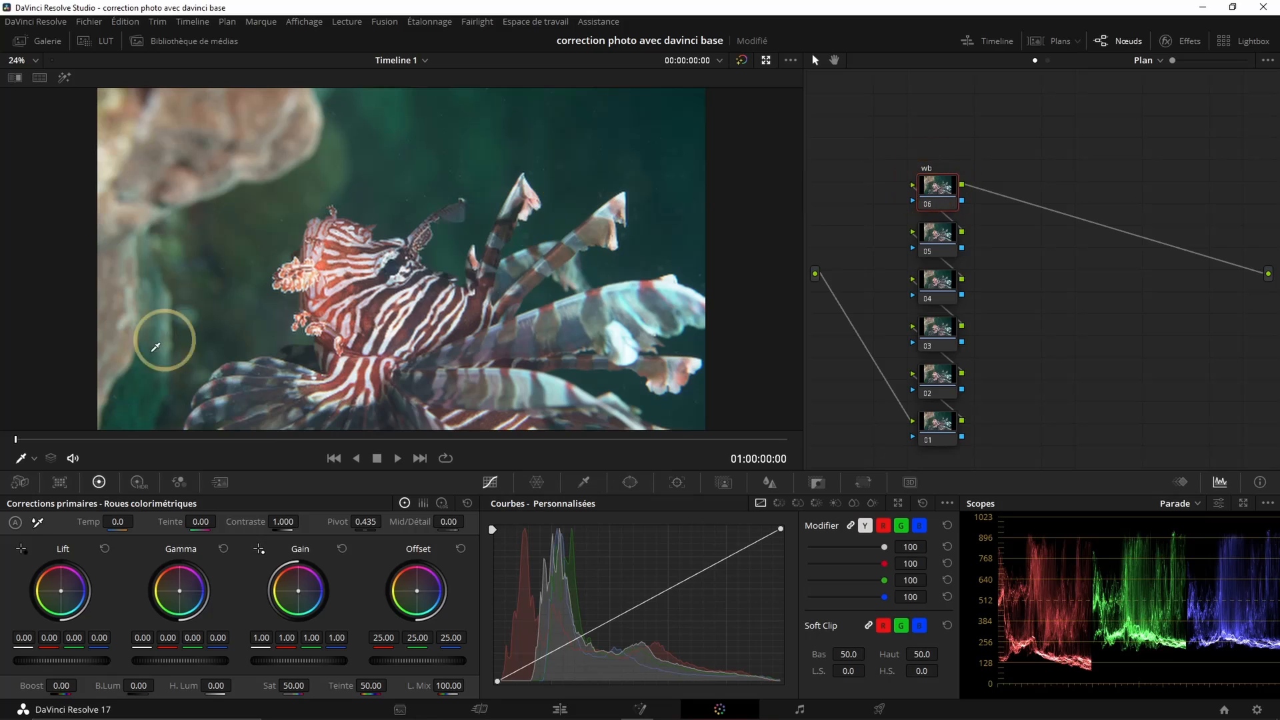
White-balance the wb node by sampling a white stripe on the lionfish's body, and save the project
left_click(38, 523)
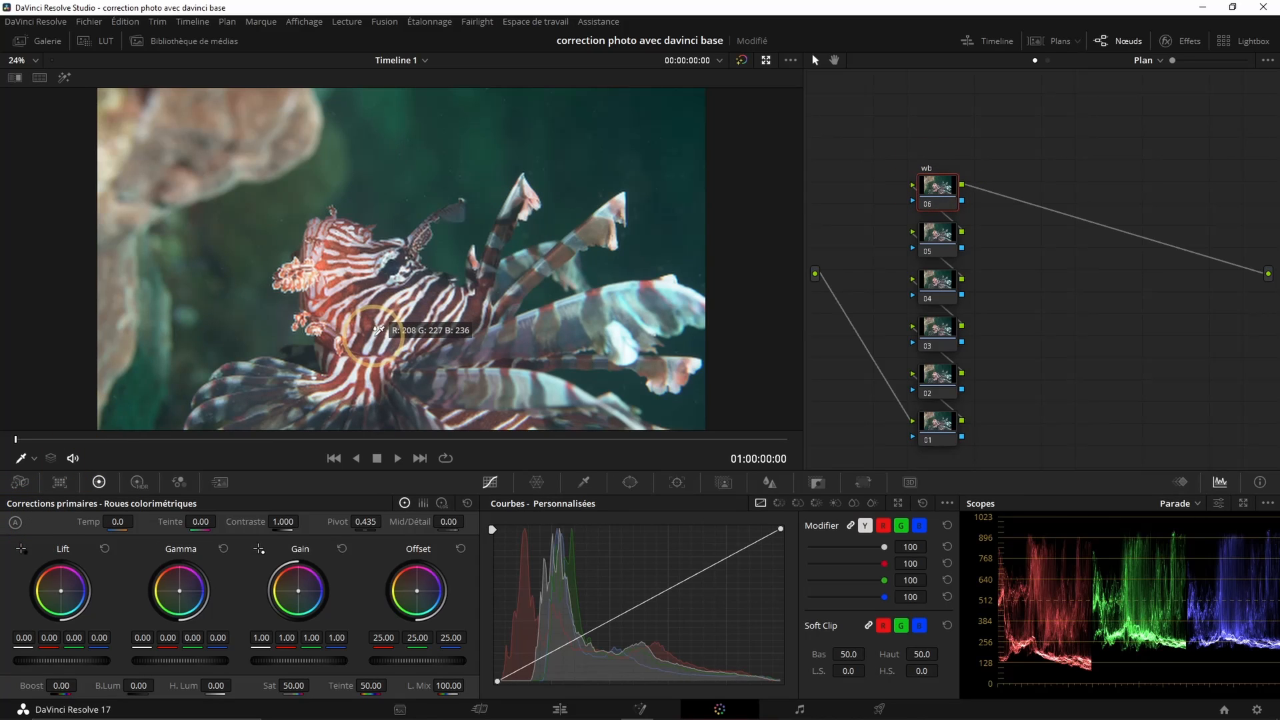
left_click(369, 343)
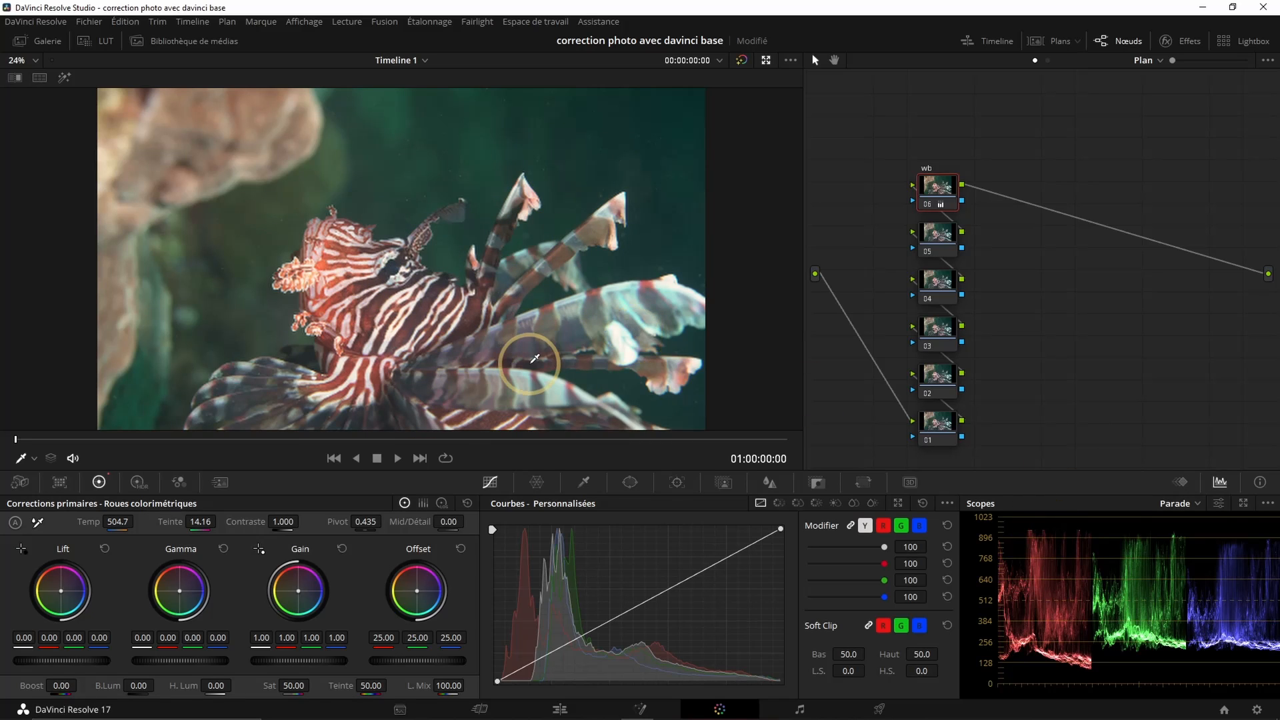
key("ctrl+s")
key("ctrl+w")
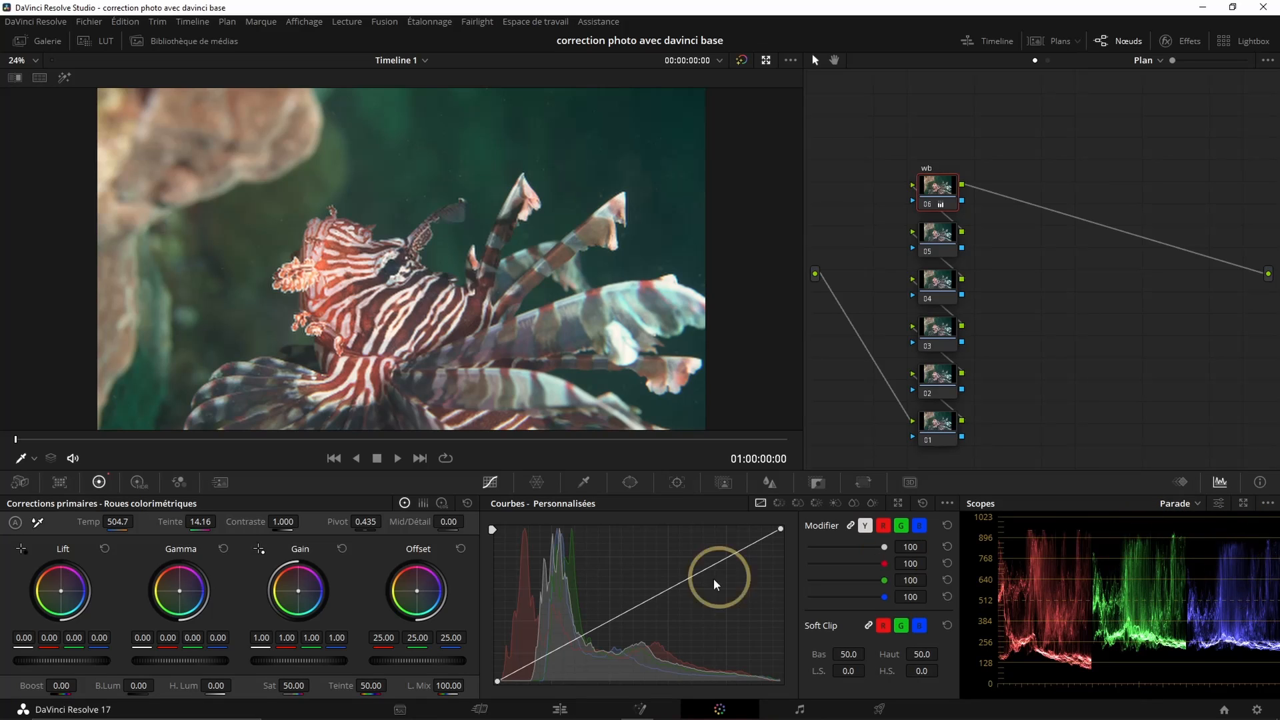
Set the wb node's Offset to red 22.04, green 22.60 and blue 27.00, comparing the image with the node off and on
left_click_drag(444, 637, 467, 642)
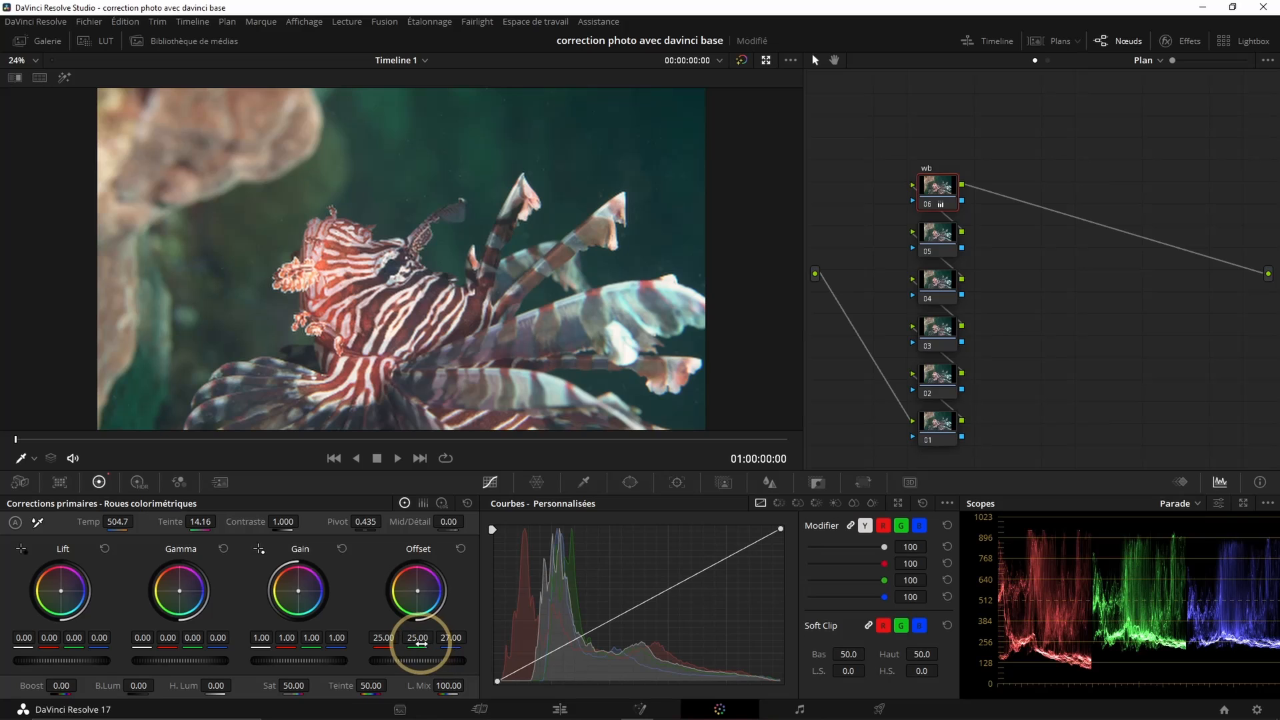
left_click_drag(420, 643, 400, 647)
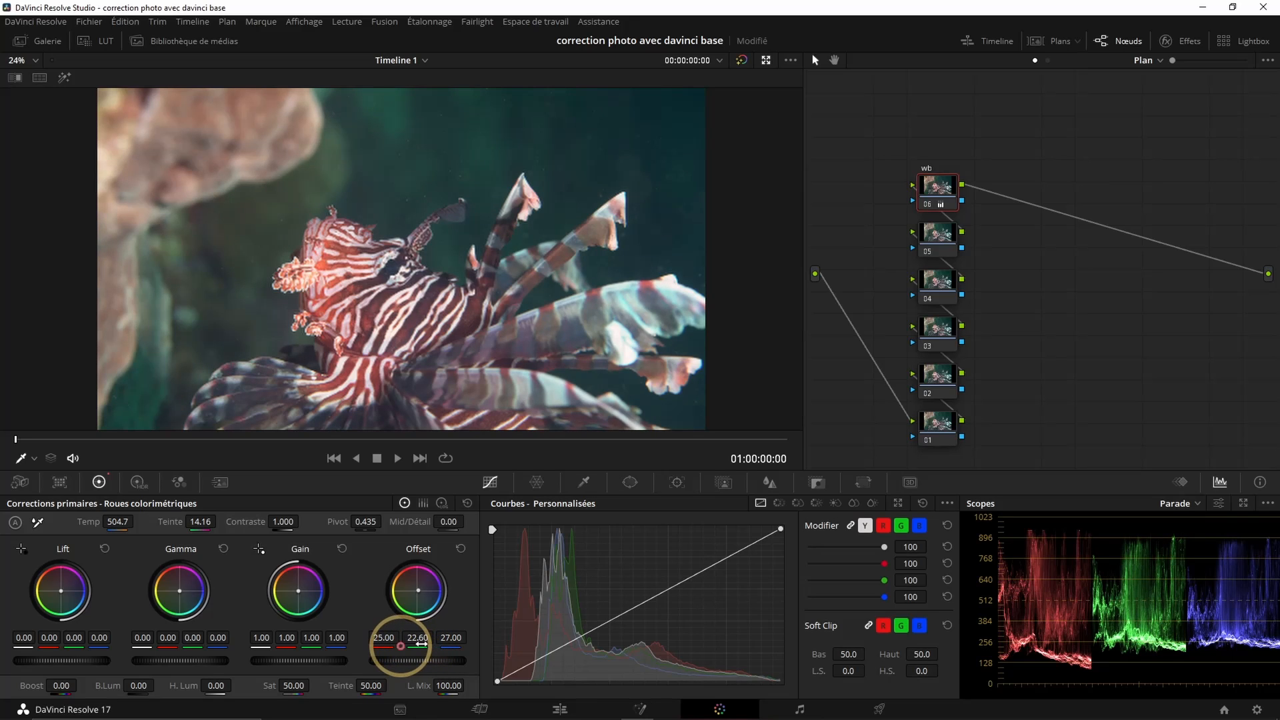
left_click(927, 207)
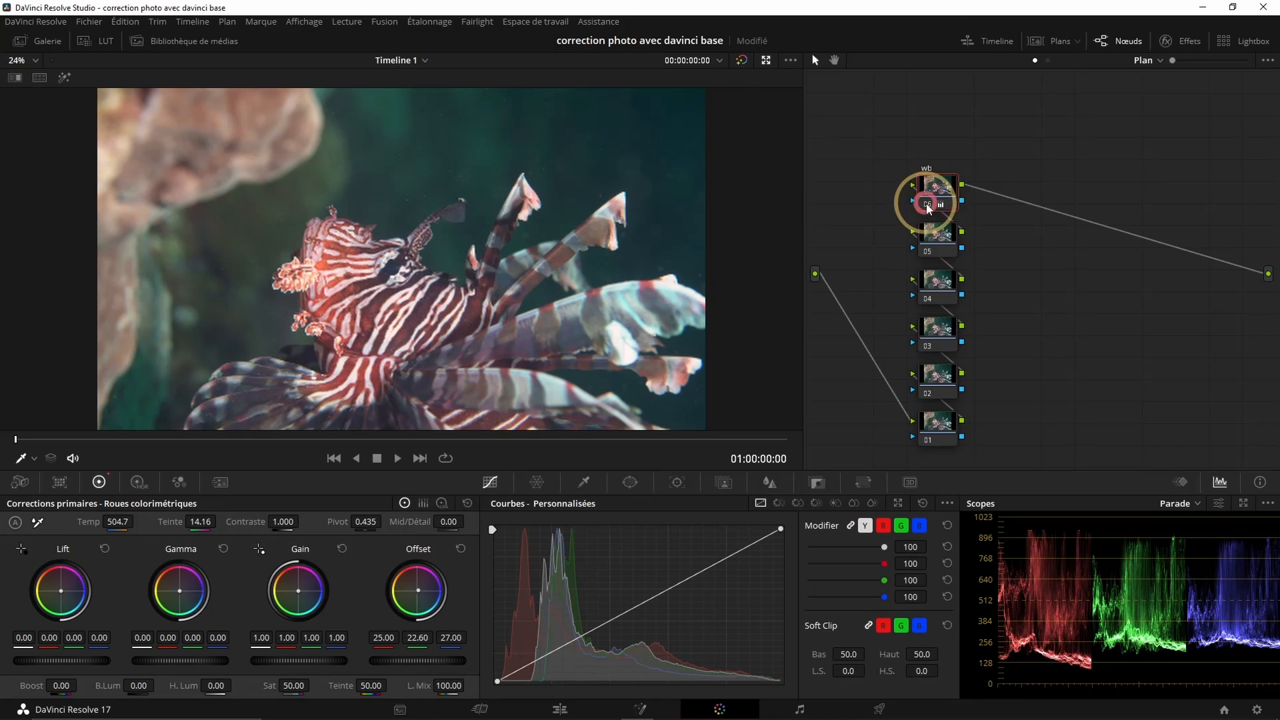
left_click(929, 208)
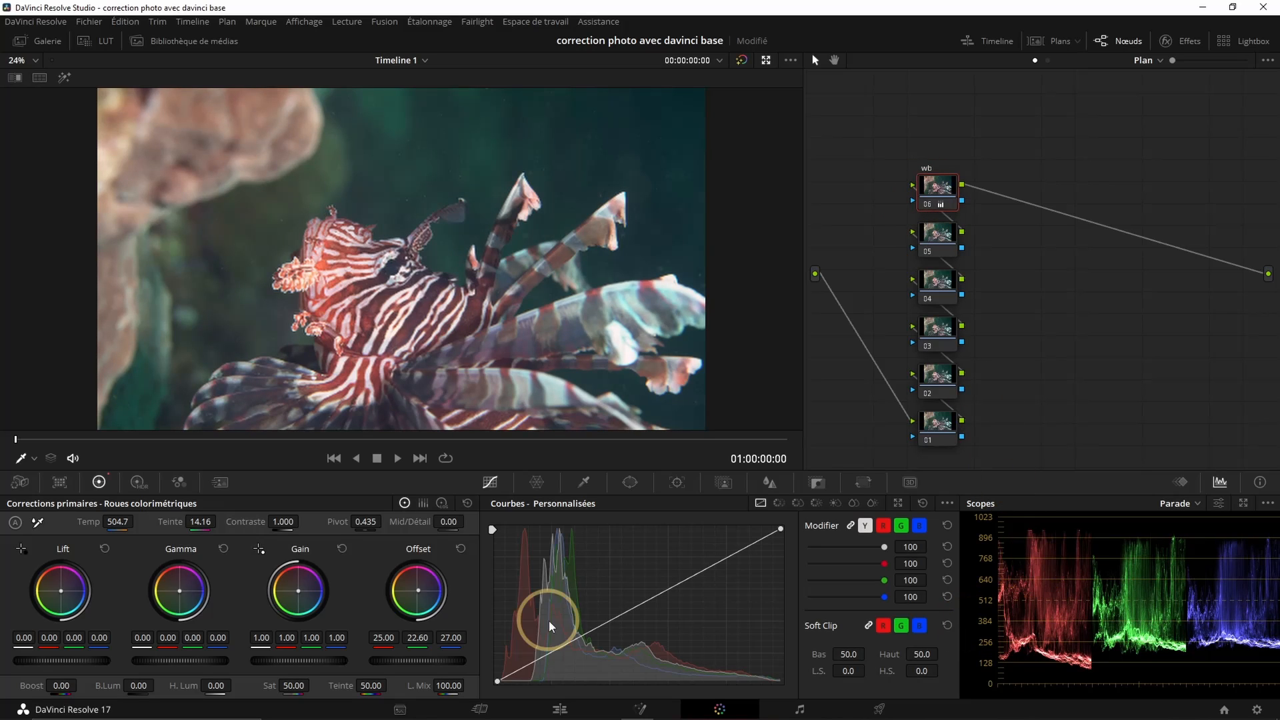
left_click_drag(381, 639, 354, 640)
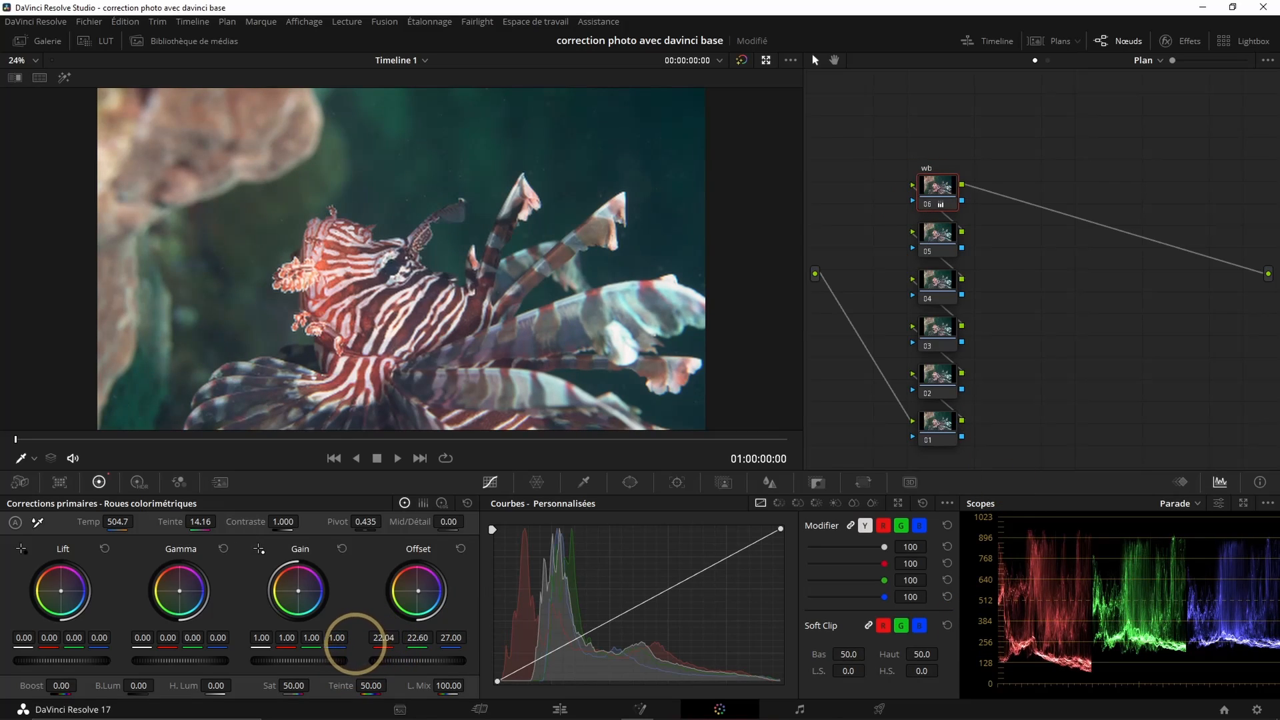
left_click(929, 206)
left_click(929, 206)
Label node 05 of the lionfish photo as "norm"
left_click(945, 252)
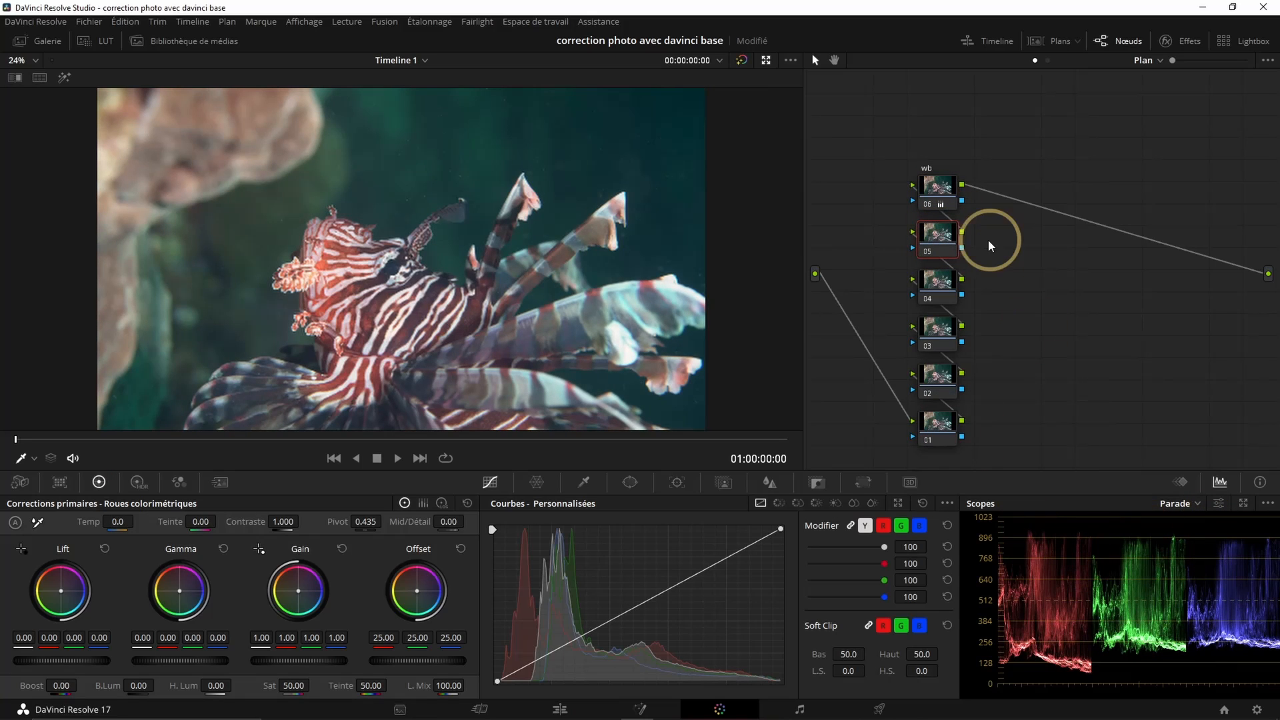
right_click(945, 234)
left_click(985, 267)
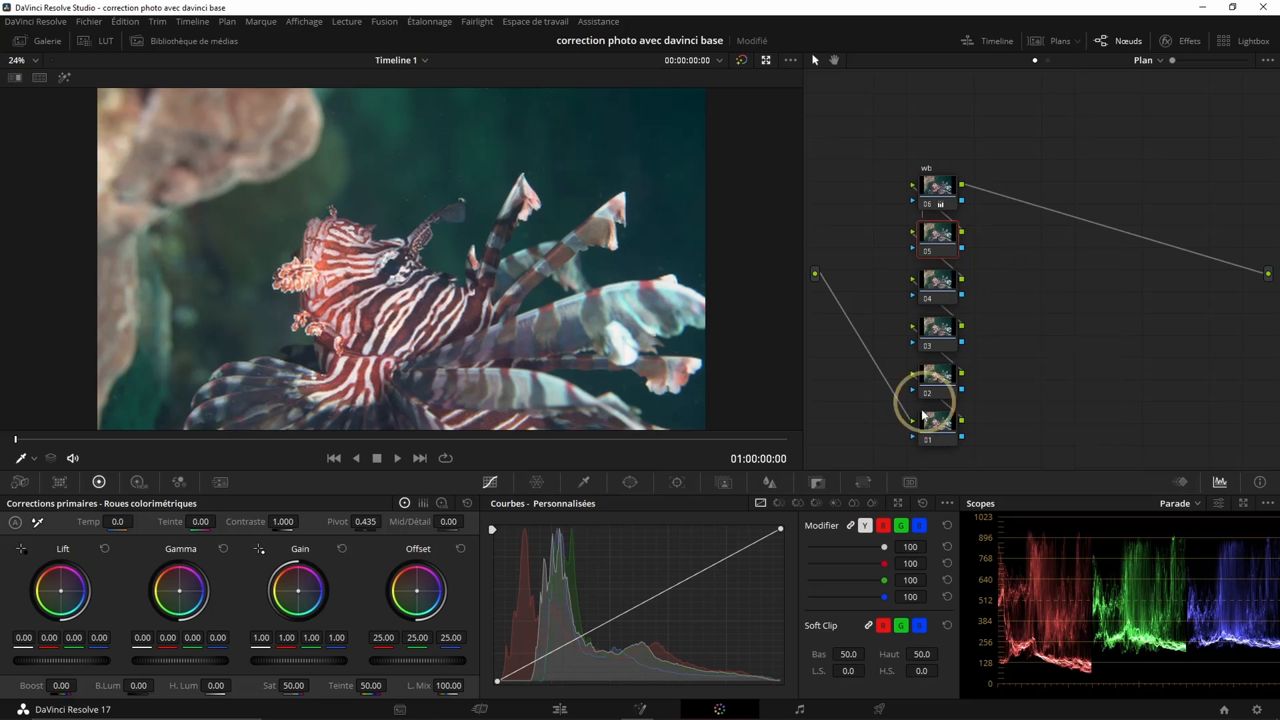
type("n")
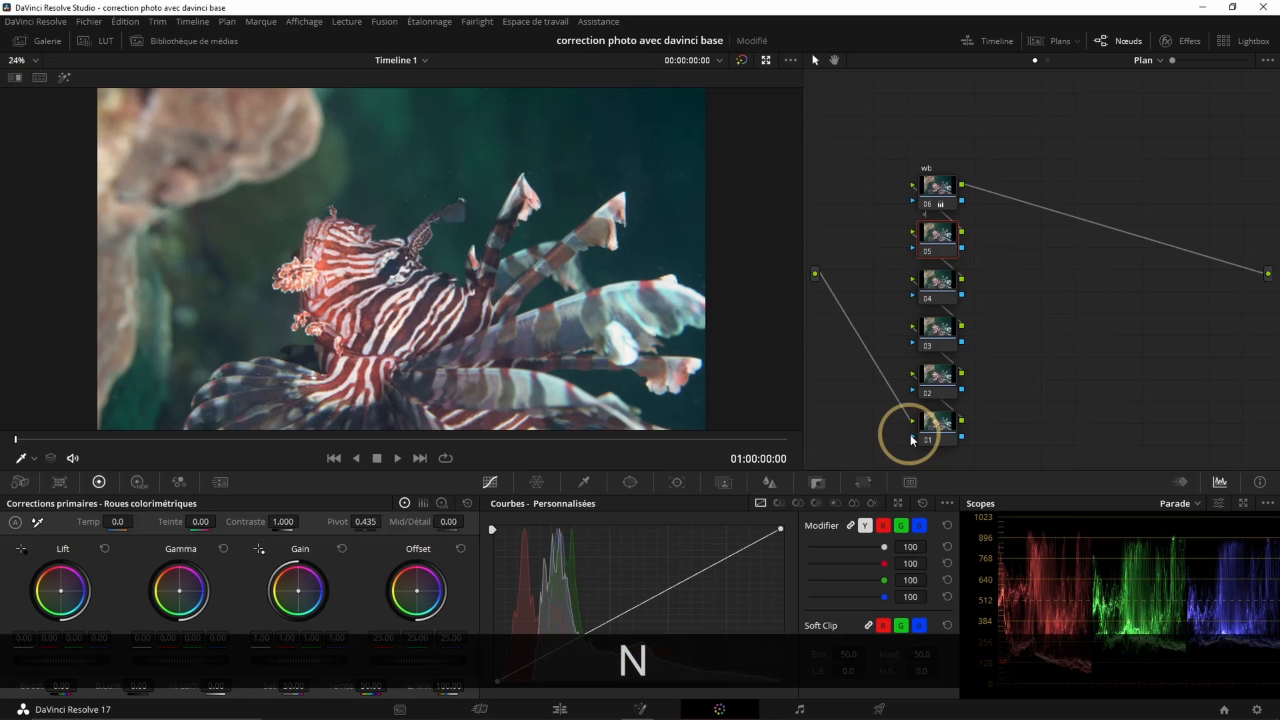
type("orm")
key("Return")
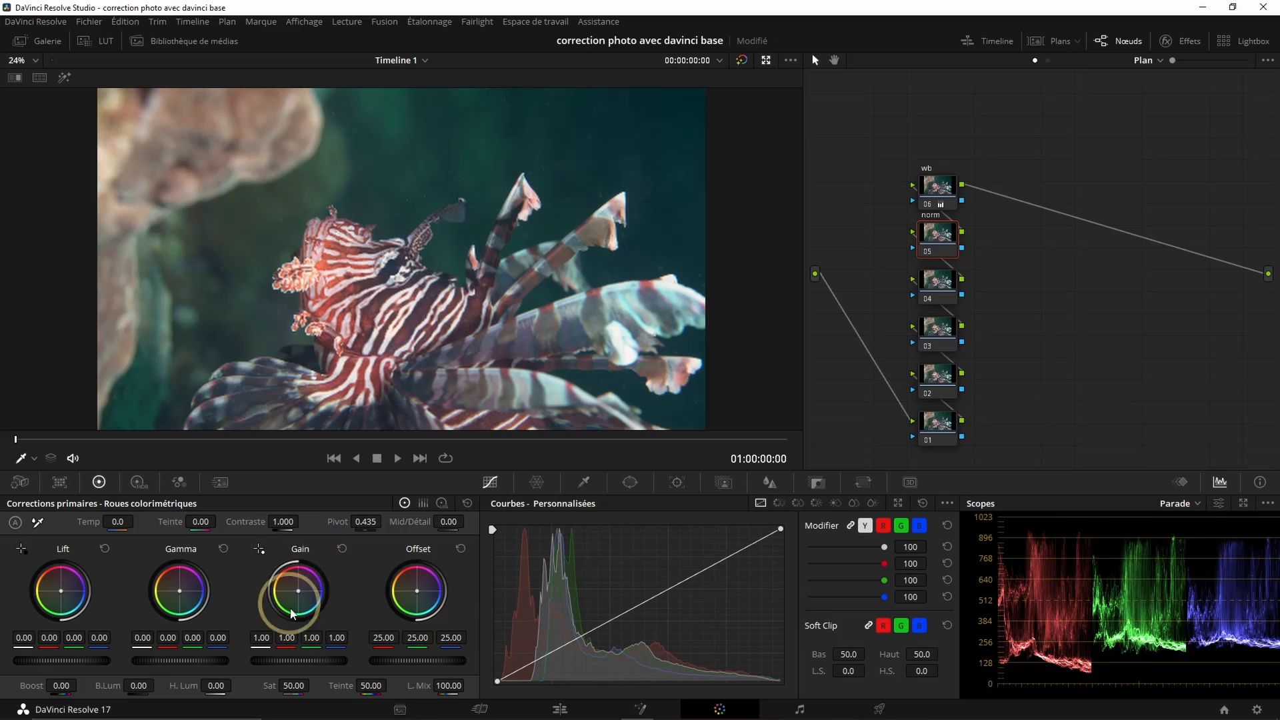
Set the norm node's Gain to 1.07 and Lift to -0.01, and turn off the viewer's on-screen control
left_click_drag(304, 662, 430, 649)
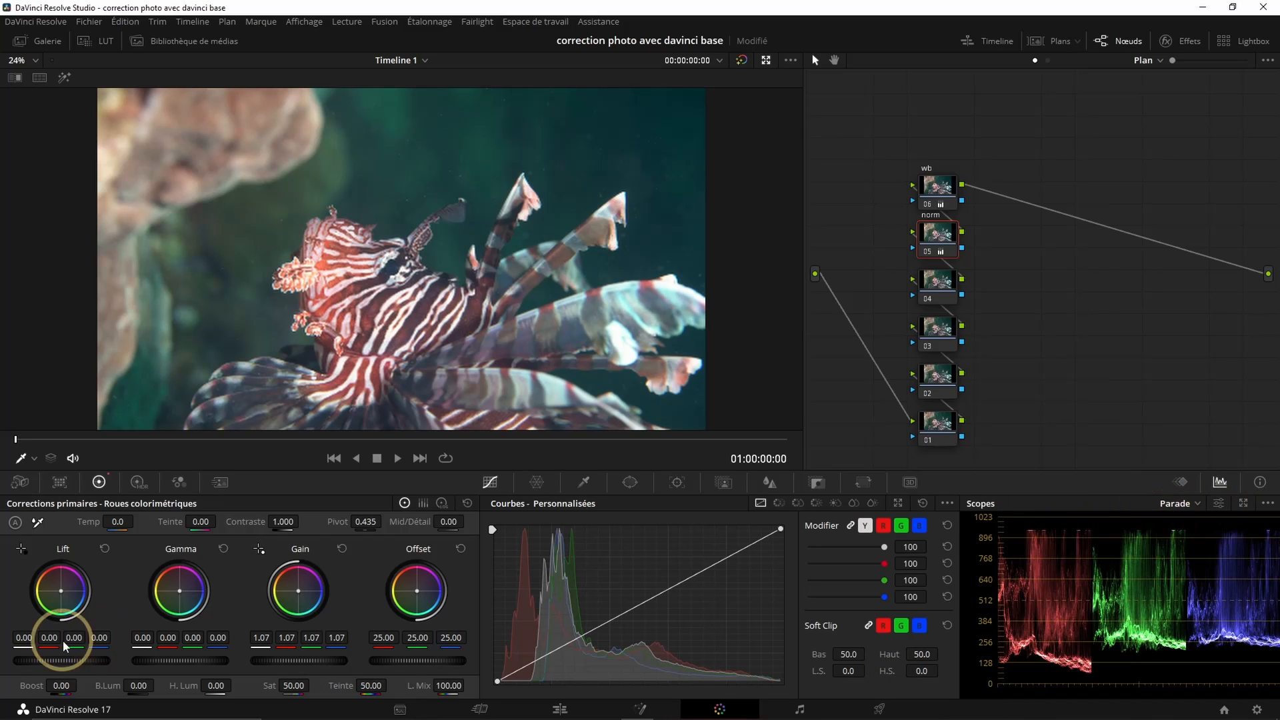
left_click_drag(64, 662, 19, 660)
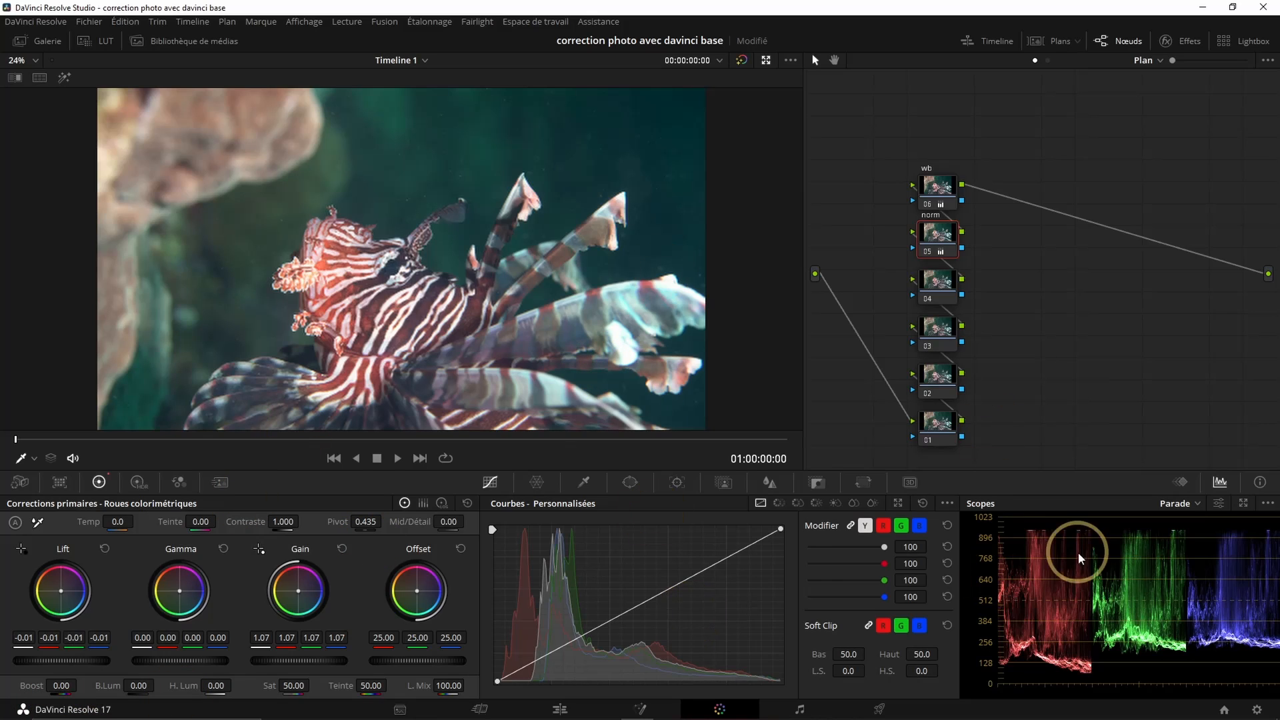
left_click(32, 458)
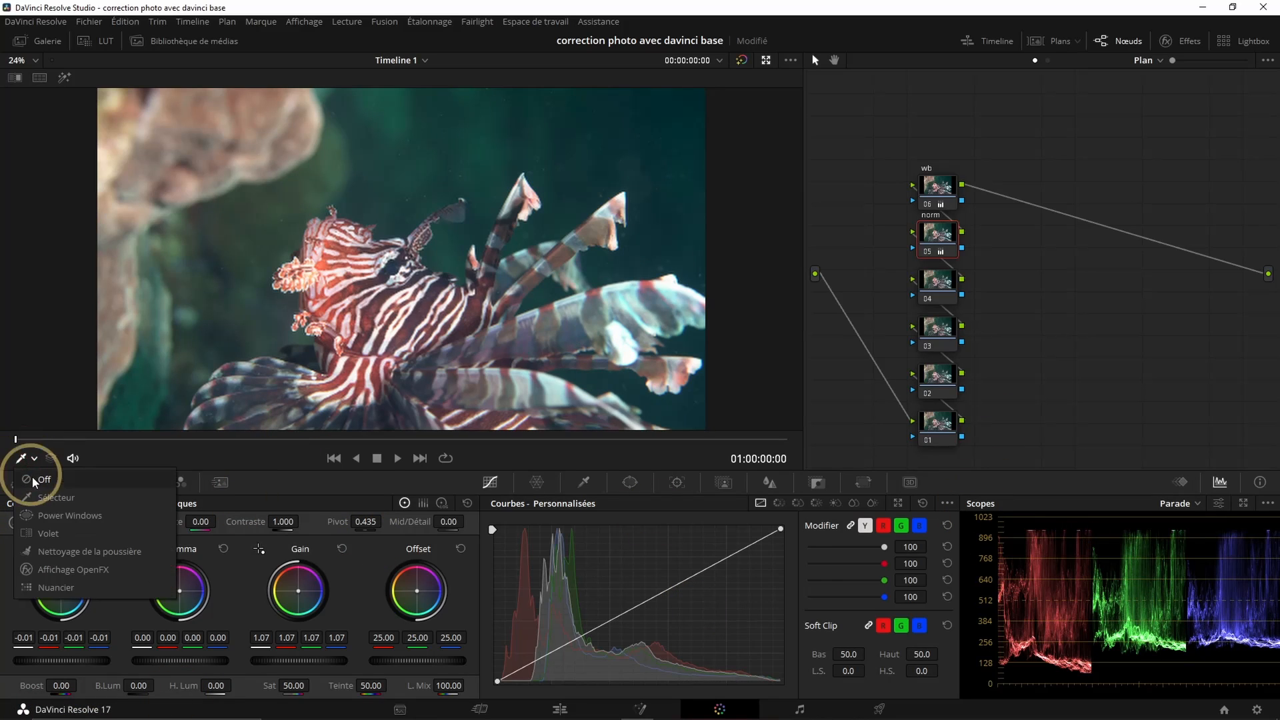
left_click(34, 479)
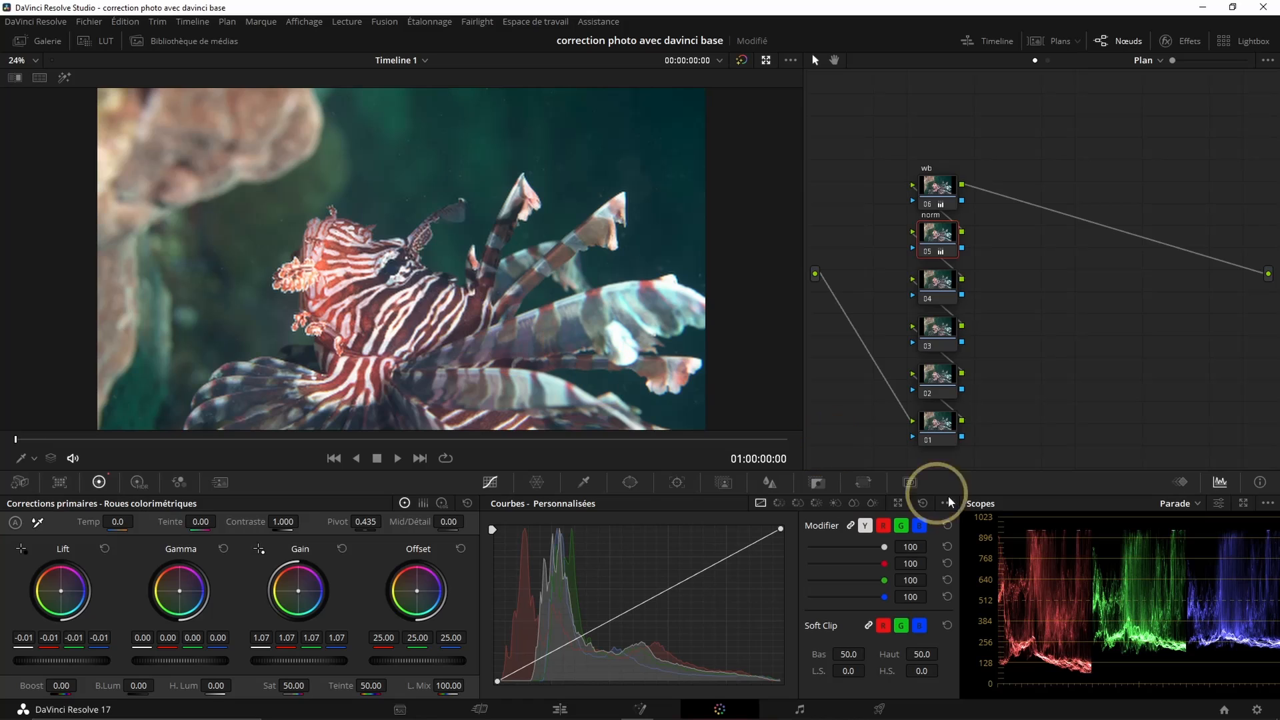
left_click(927, 251)
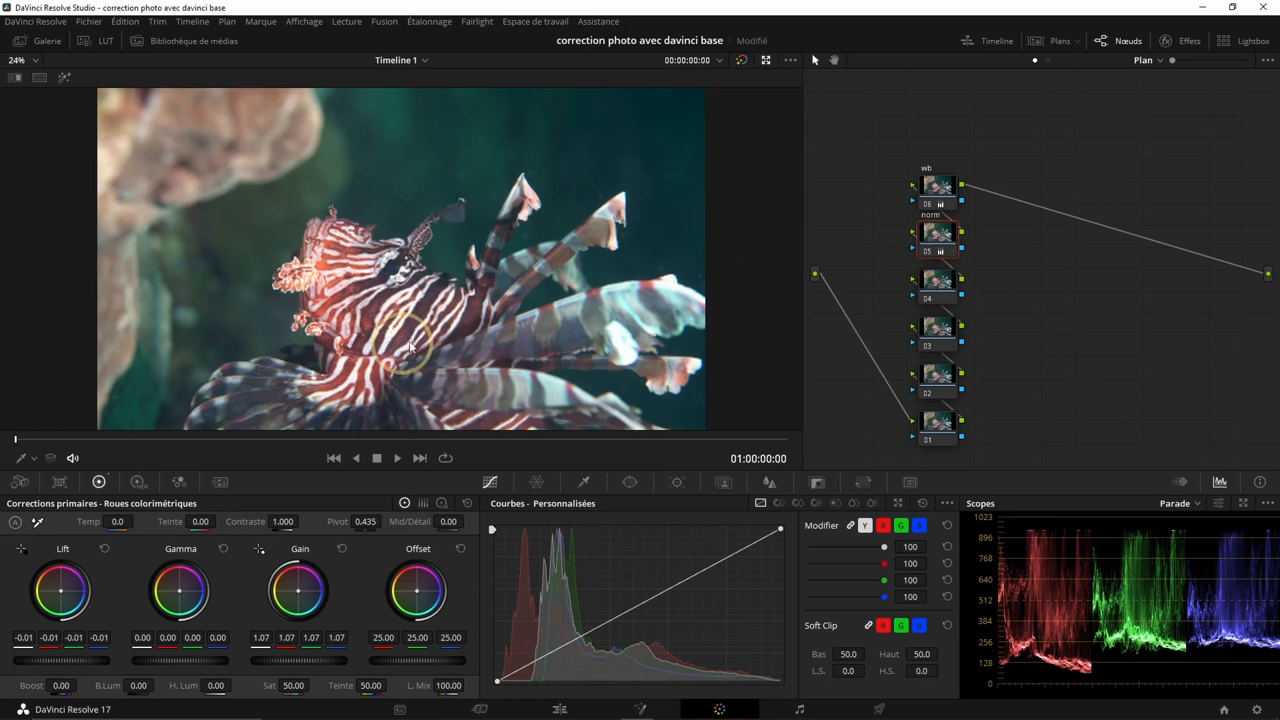
Label node 04 of the lionfish photo as "cont"
left_click(937, 287)
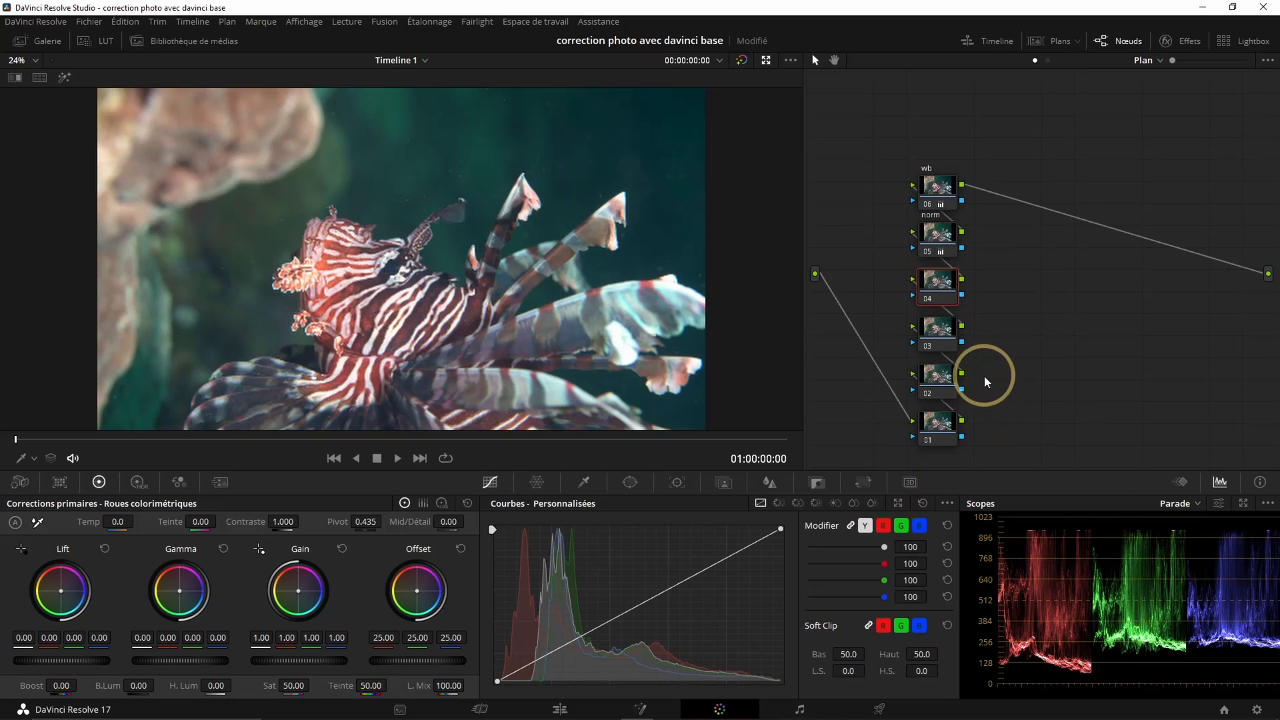
right_click(939, 280)
left_click(974, 305)
type("ci")
key("BackSpace")
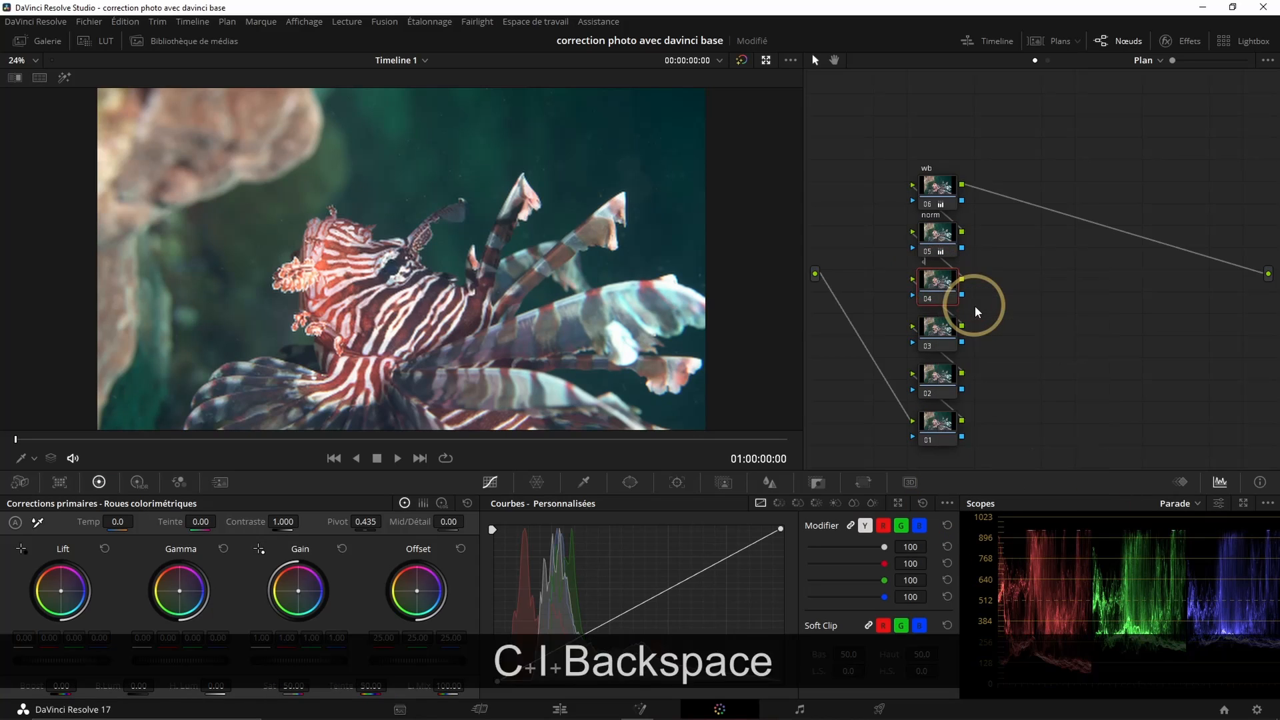
type("ont")
key("Return")
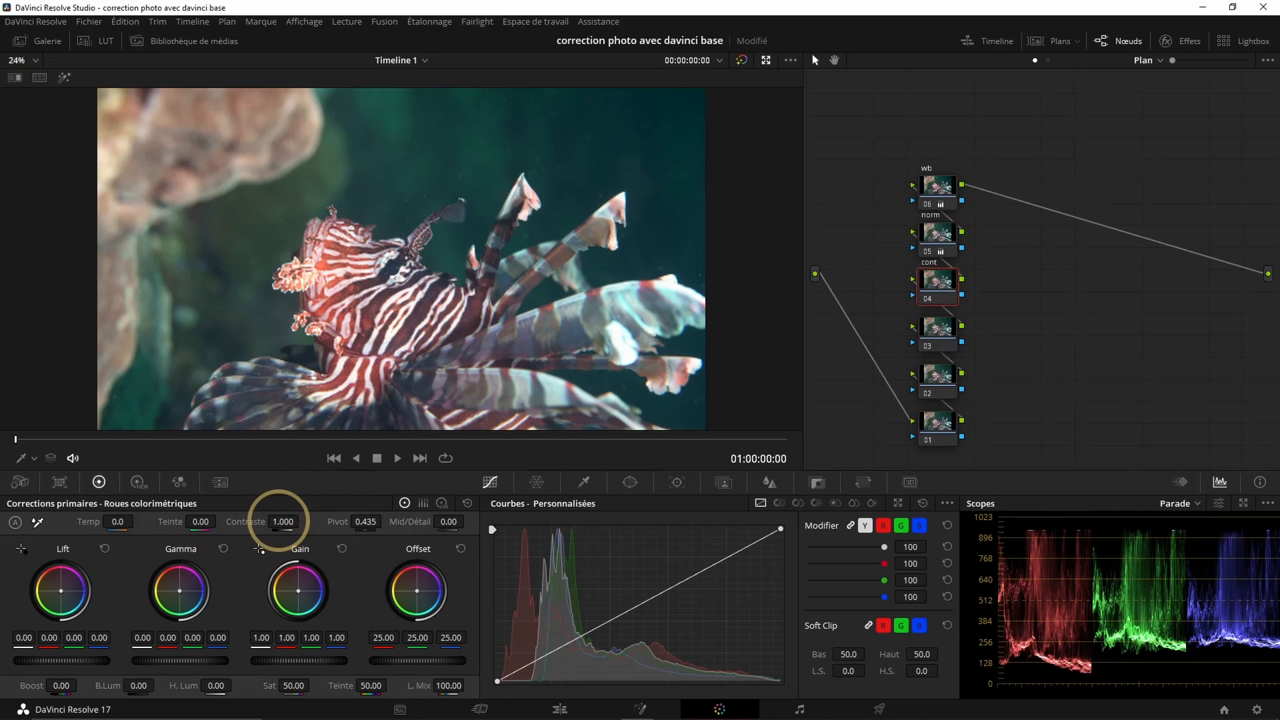
Set the cont node's Contrast to 1.162 and shape its custom curve with a lowered shadow point and a highlight point, comparing it off and on
left_click_drag(278, 520, 332, 521)
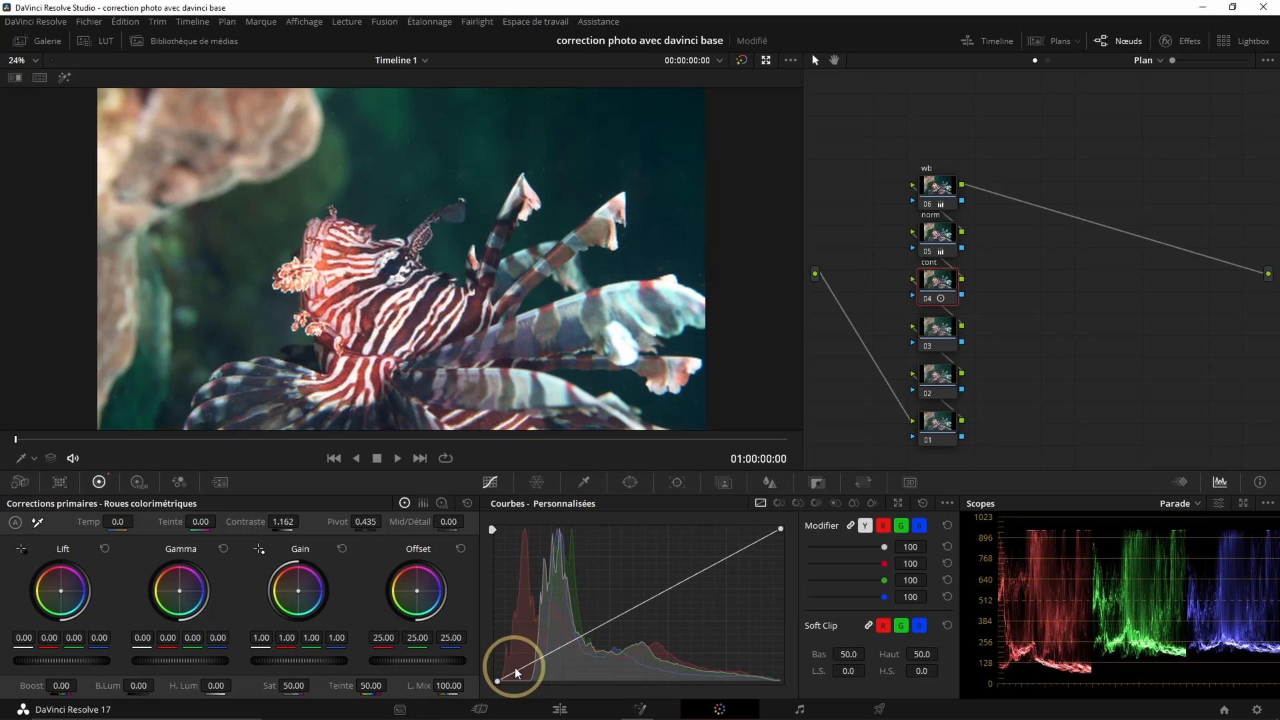
left_click_drag(519, 666, 521, 675)
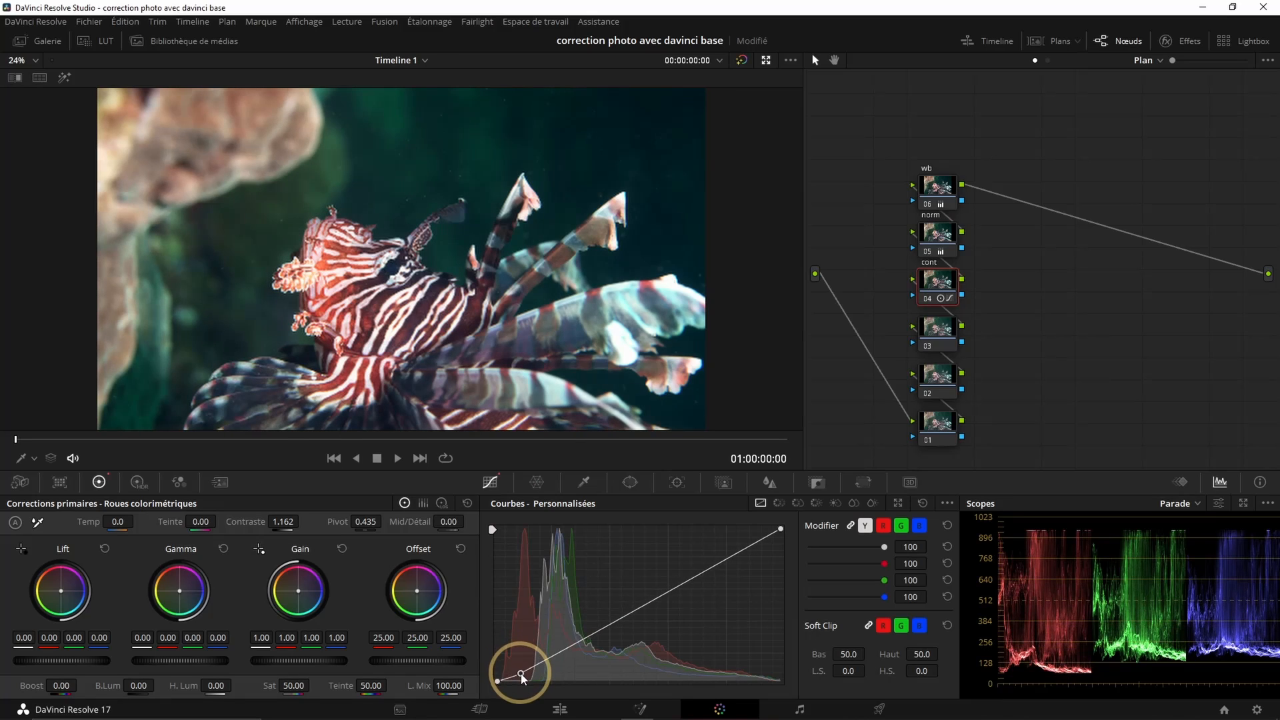
left_click(762, 535)
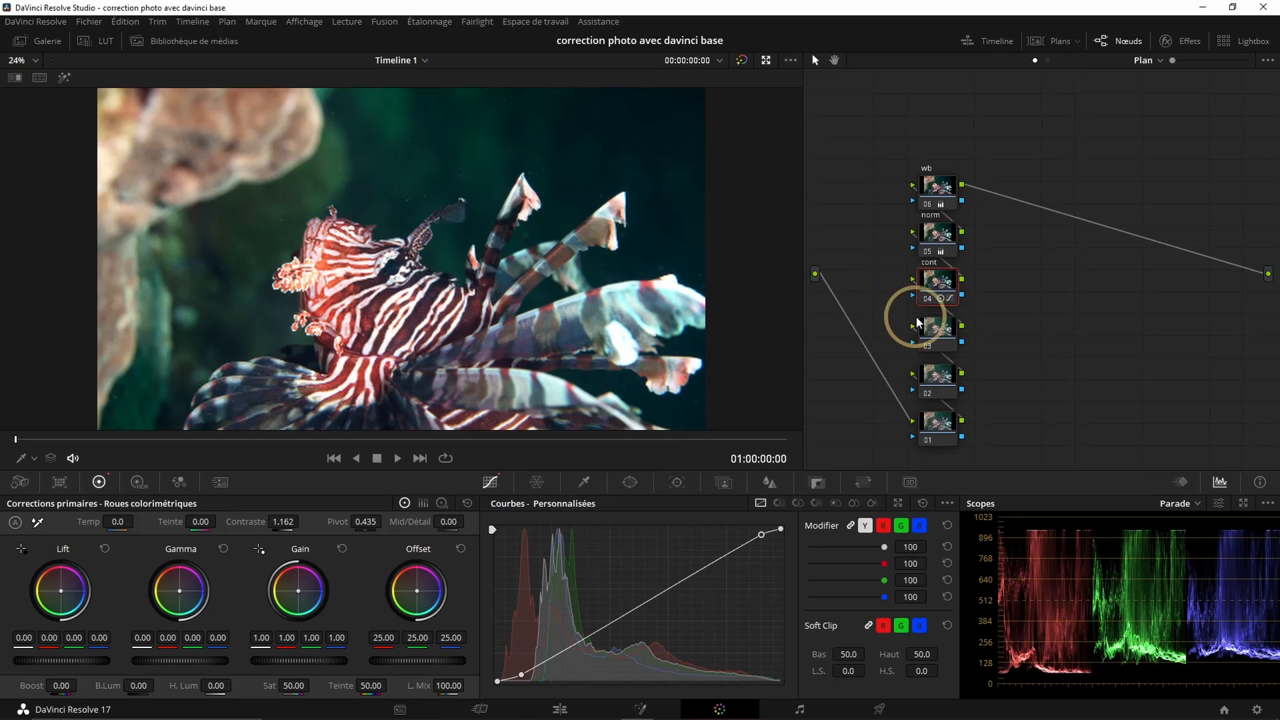
left_click(929, 301)
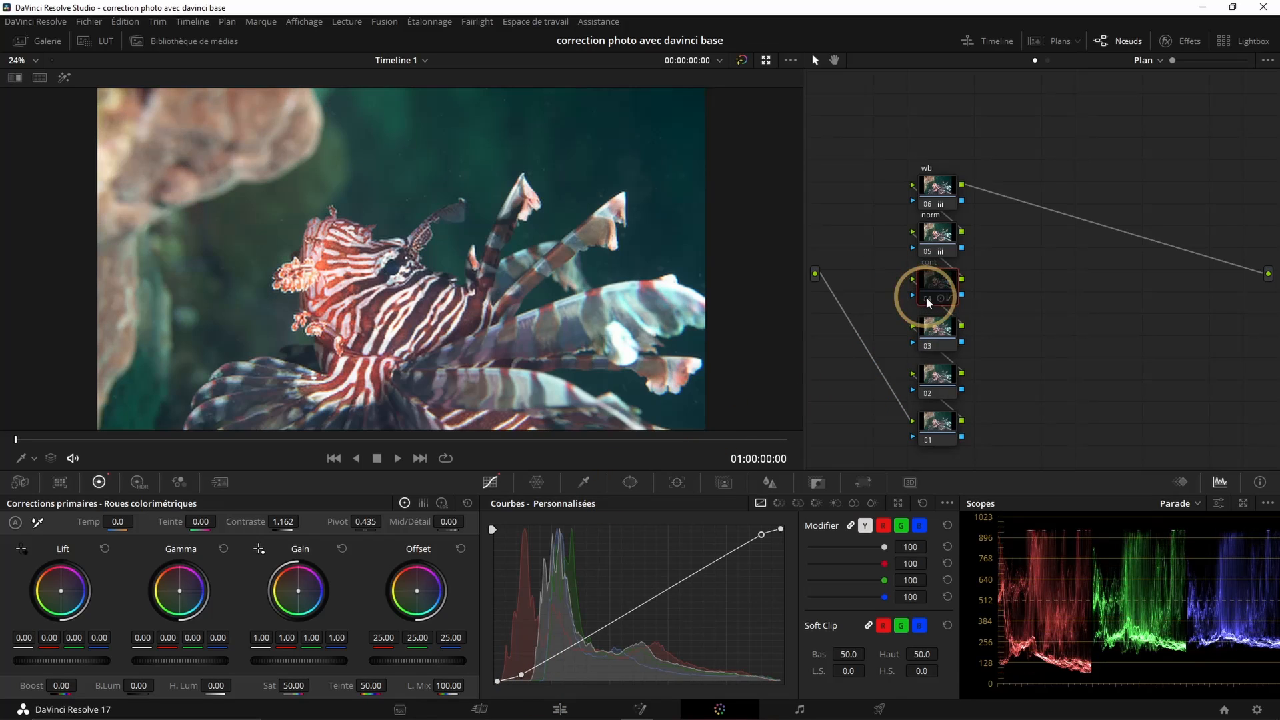
left_click(926, 298)
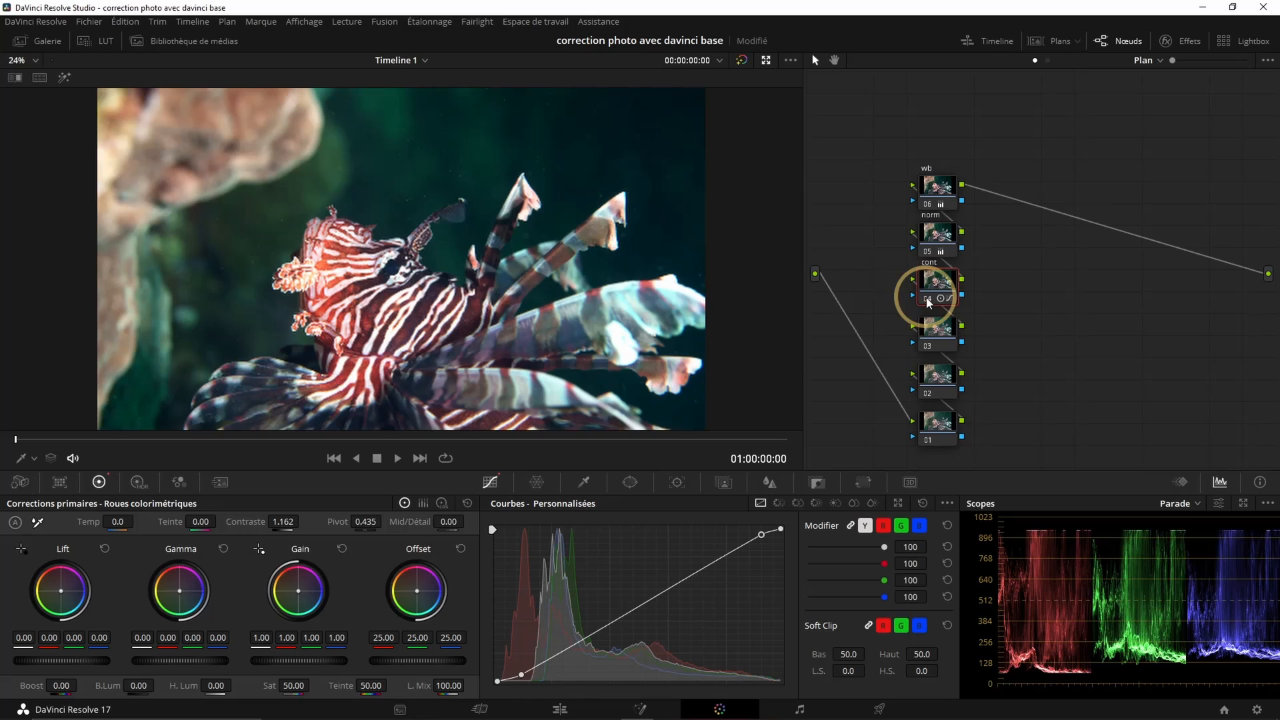
Label node 03 of the lionfish photo as "sat"
left_click(934, 324)
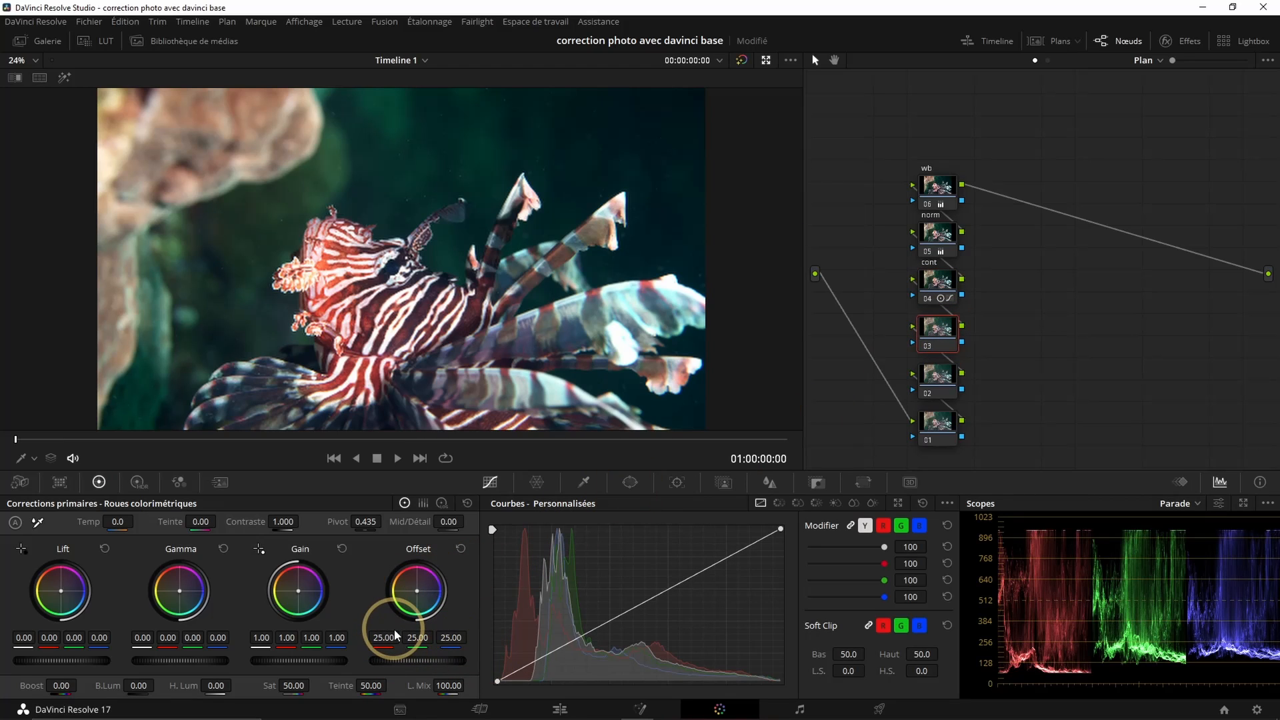
right_click(921, 337)
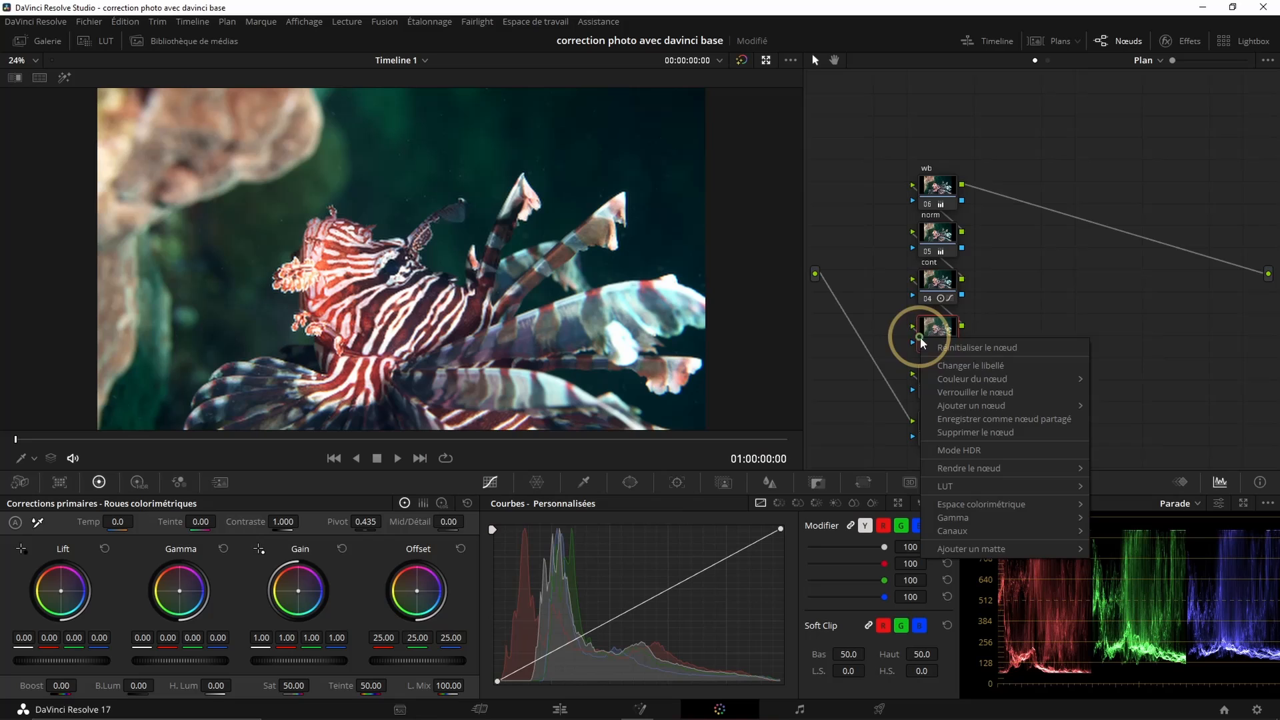
left_click(965, 367)
key("BackSpace")
key("BackSpace")
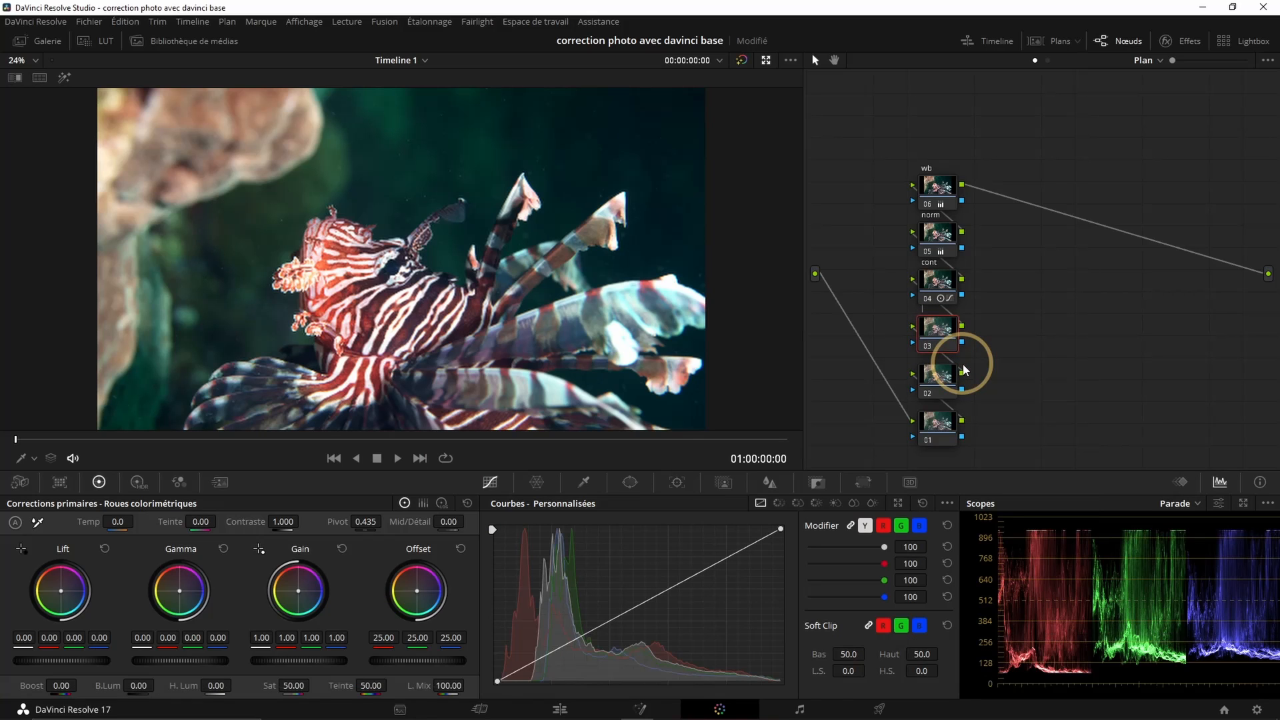
type("sat")
left_click(454, 662)
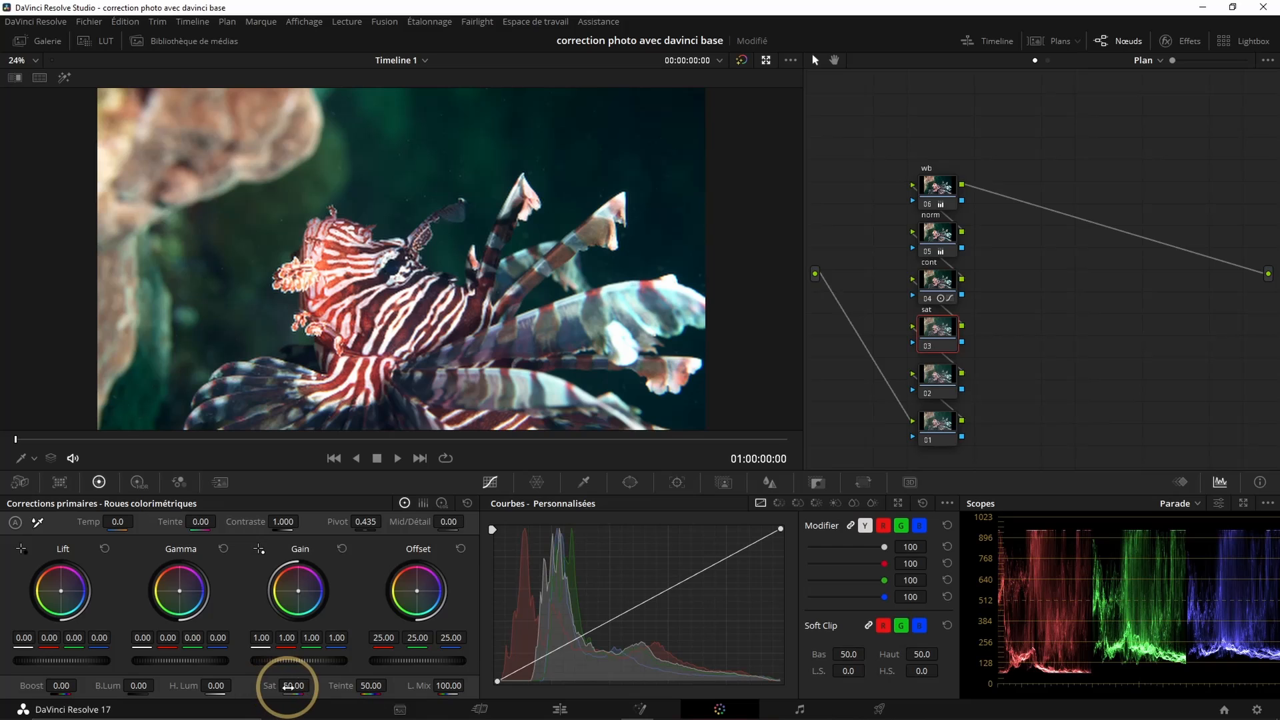
Try the sat node's saturation at the extremes of 100.00 and 2.40, and reset it
left_click_drag(289, 686, 337, 680)
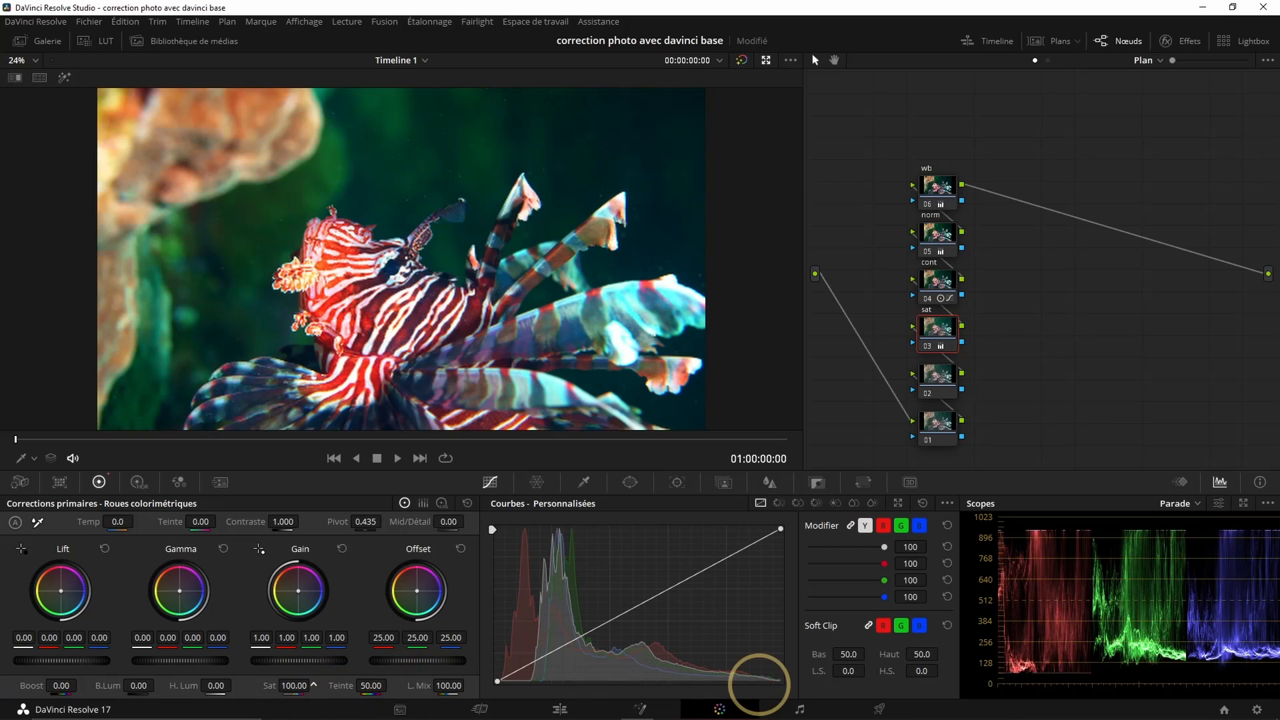
left_click_drag(759, 684, 304, 689)
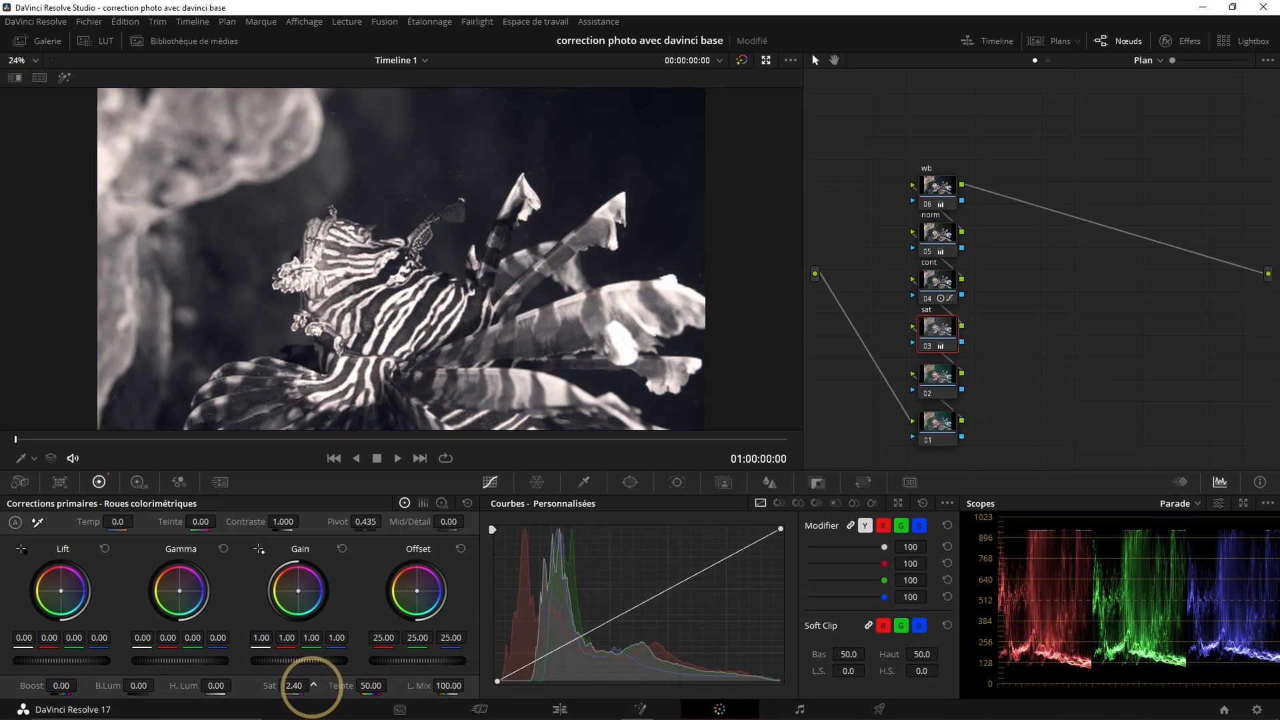
double_click(268, 687)
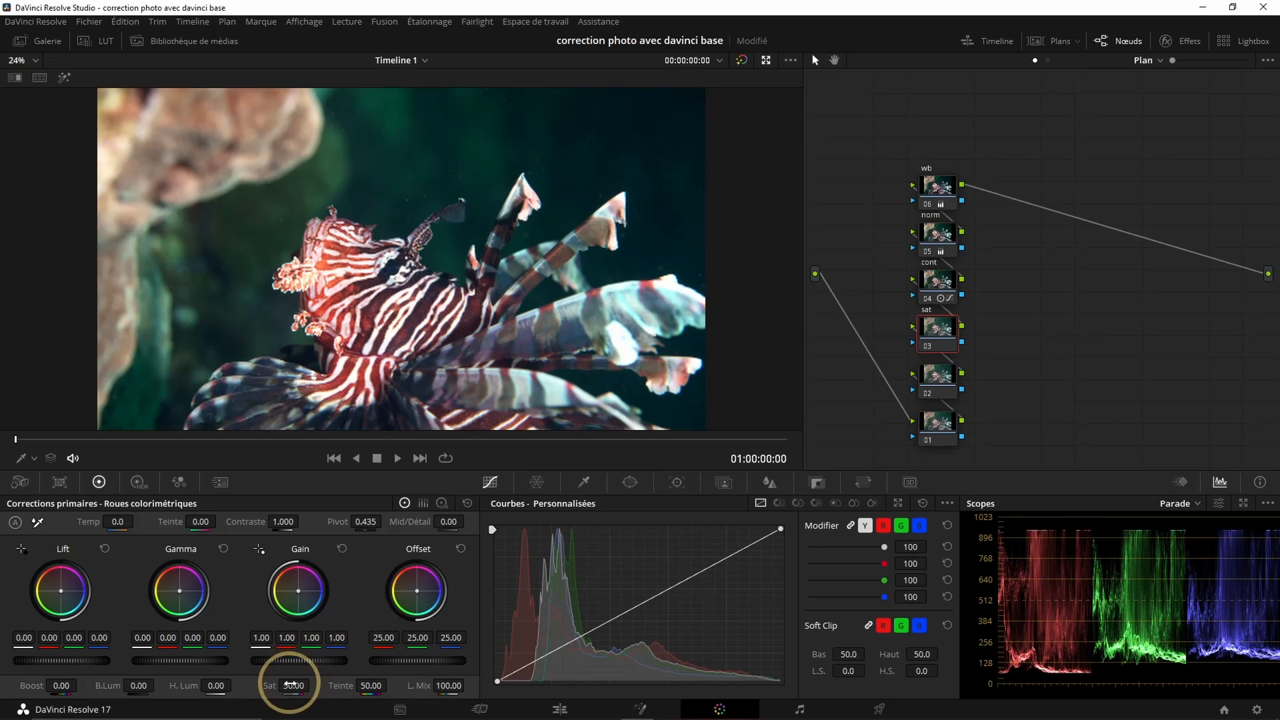
Set the sat node's saturation to 54.20 and compare the lionfish photo with the whole grade bypassed and enabled
left_click_drag(289, 688, 365, 677)
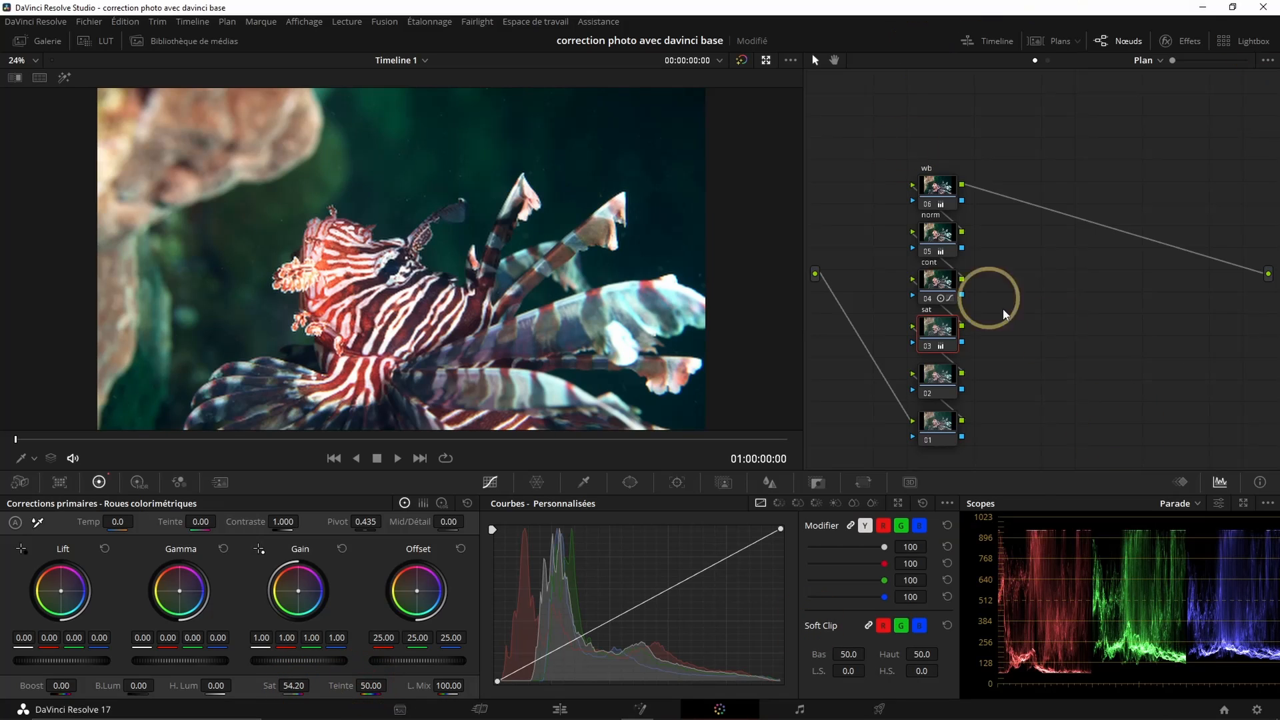
left_click(742, 62)
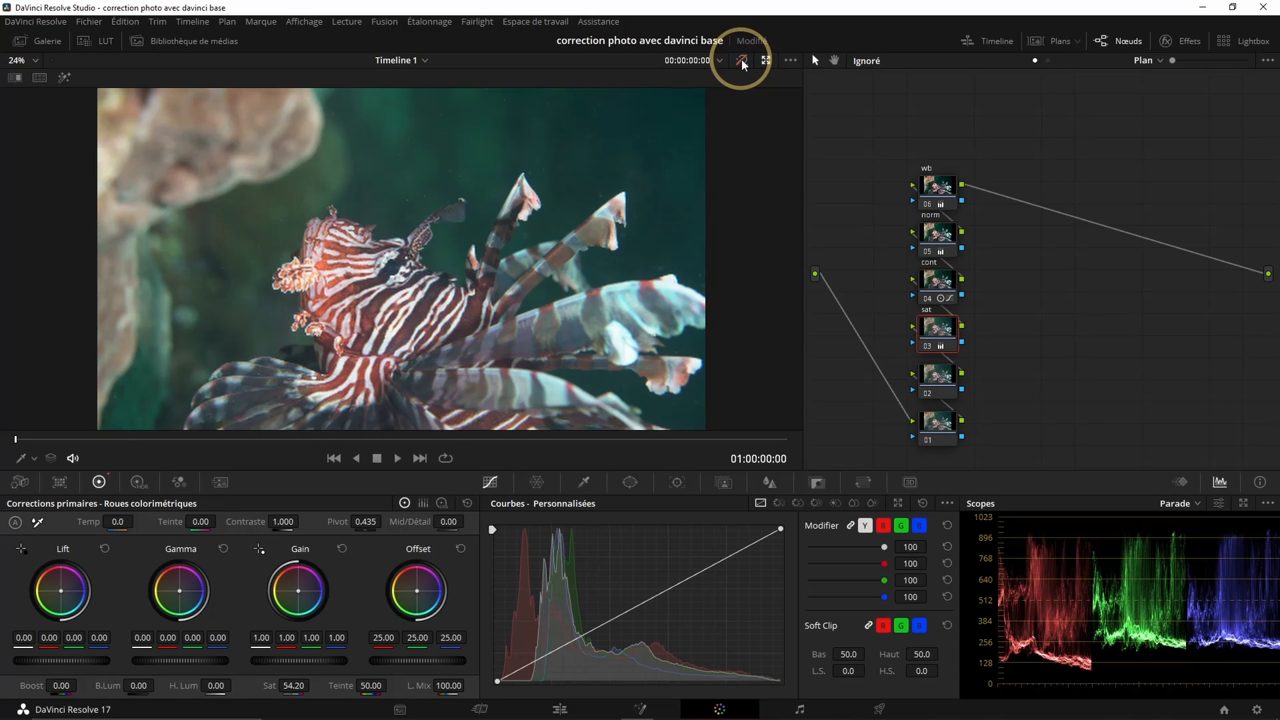
left_click(741, 60)
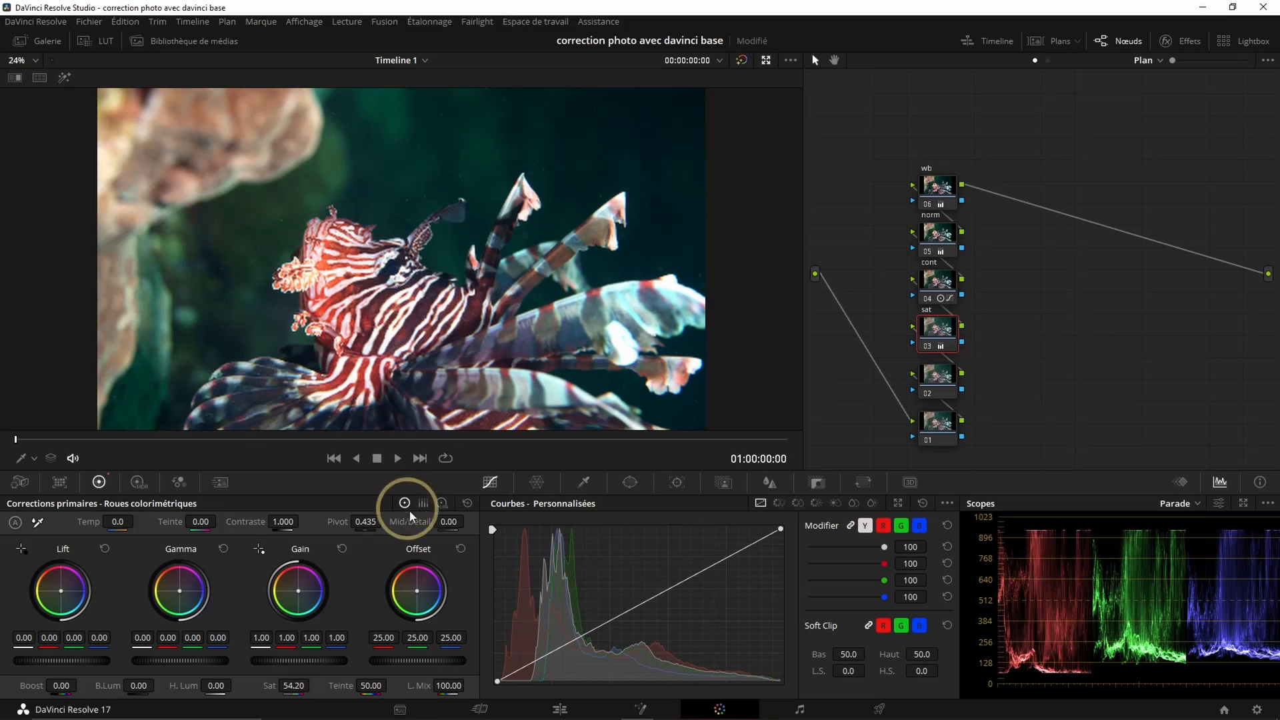
Go to the next photo, the large reef fish, and add five serial nodes before its existing node
key("Right")
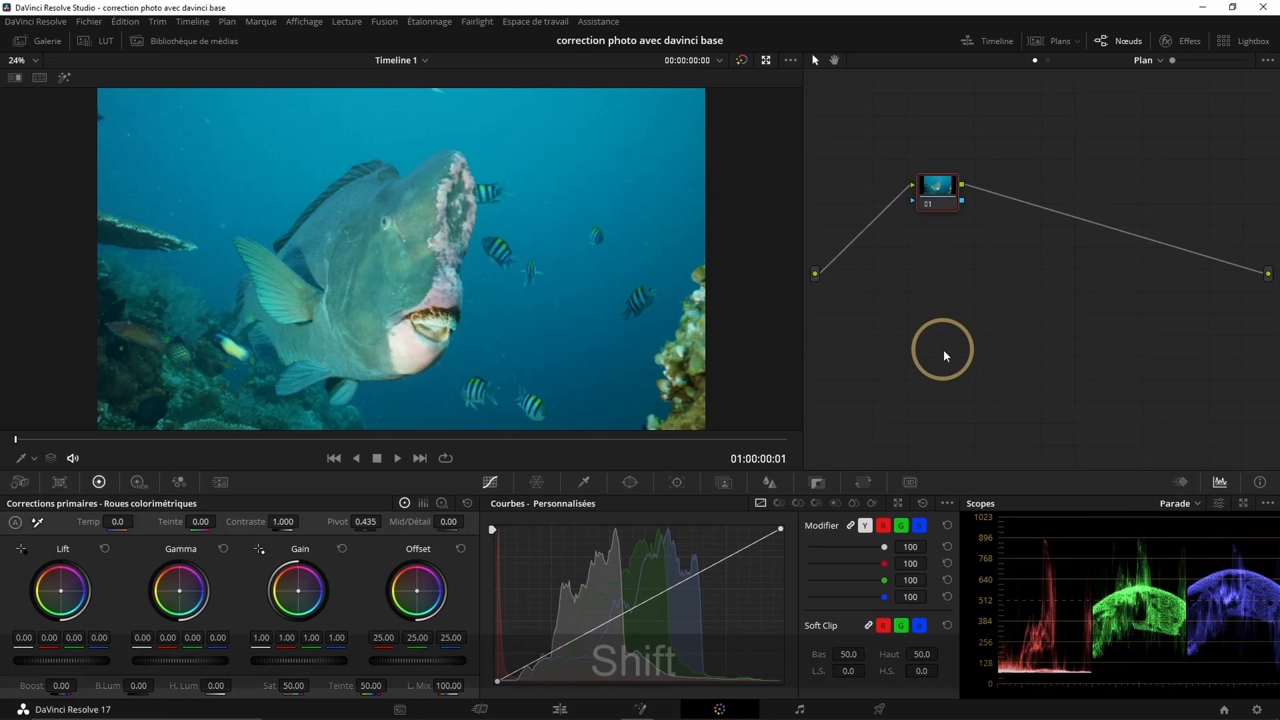
key("shift+s")
key("shift+s")
key("shift+s")
key("shift+s")
key("shift+s")
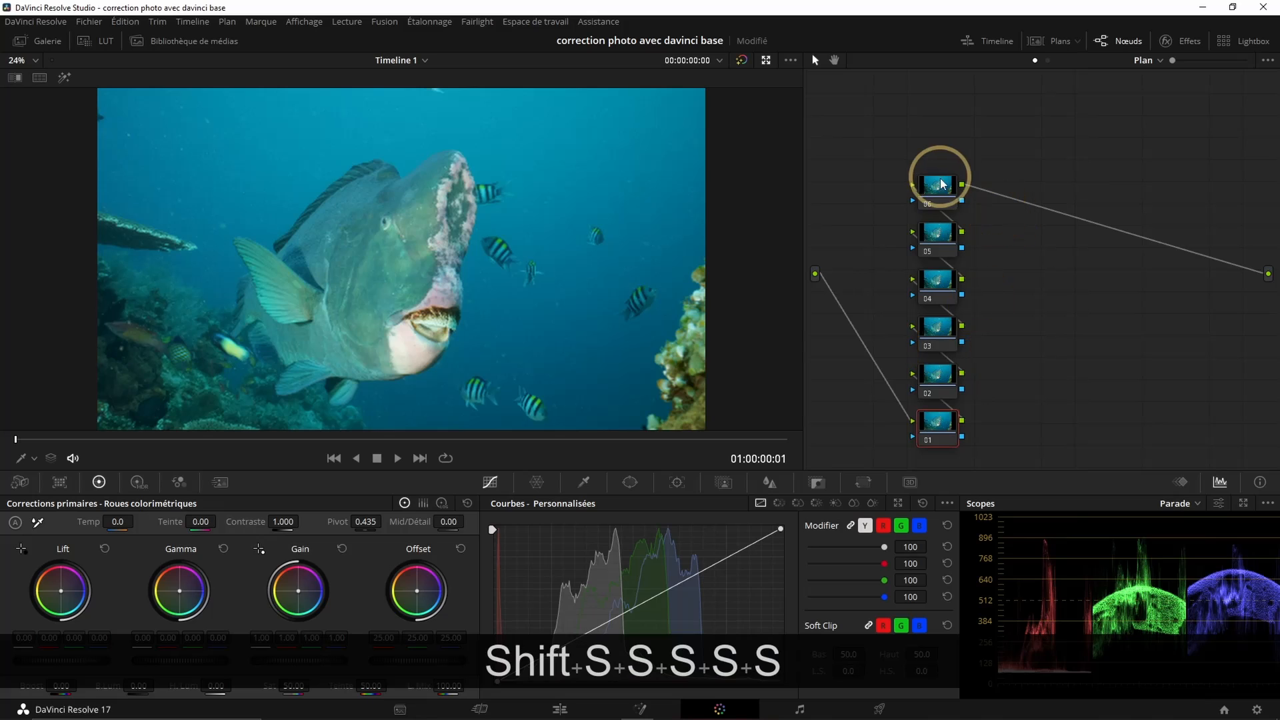
White-balance node 06 of the reef fish photo by sampling the pale area under the fish's mouth
left_click(942, 187)
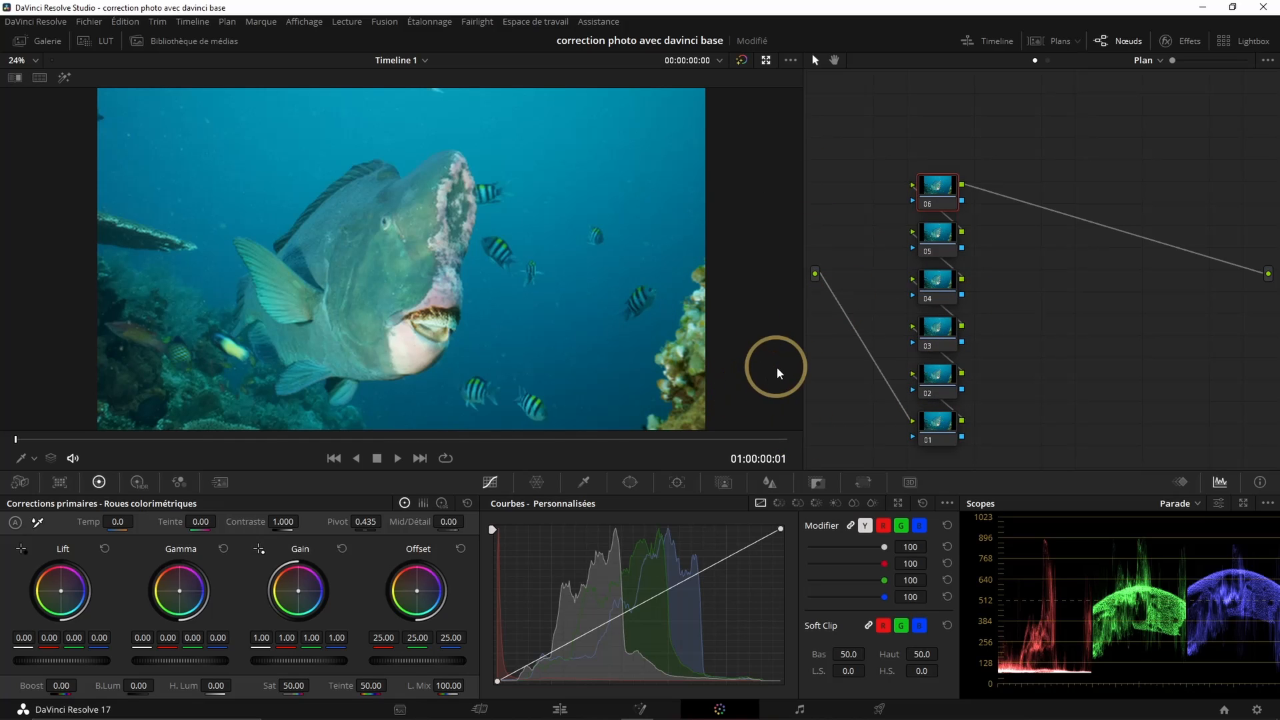
left_click(38, 529)
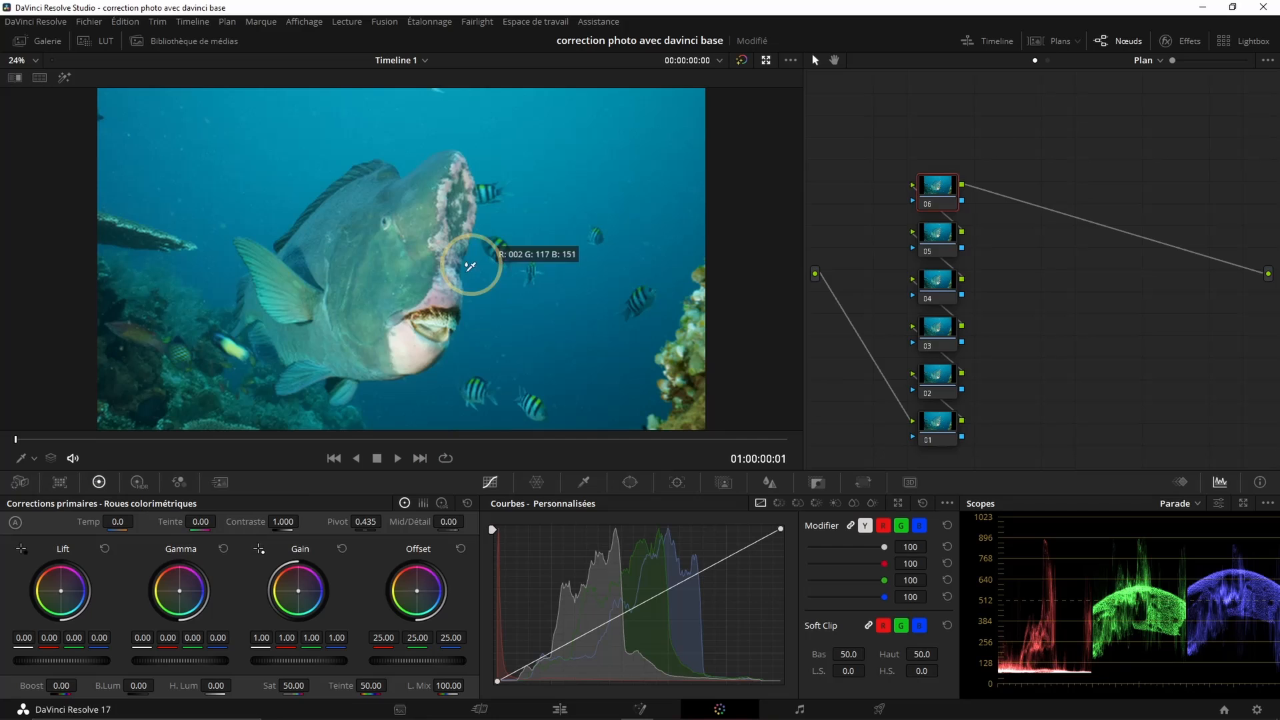
left_click(410, 350)
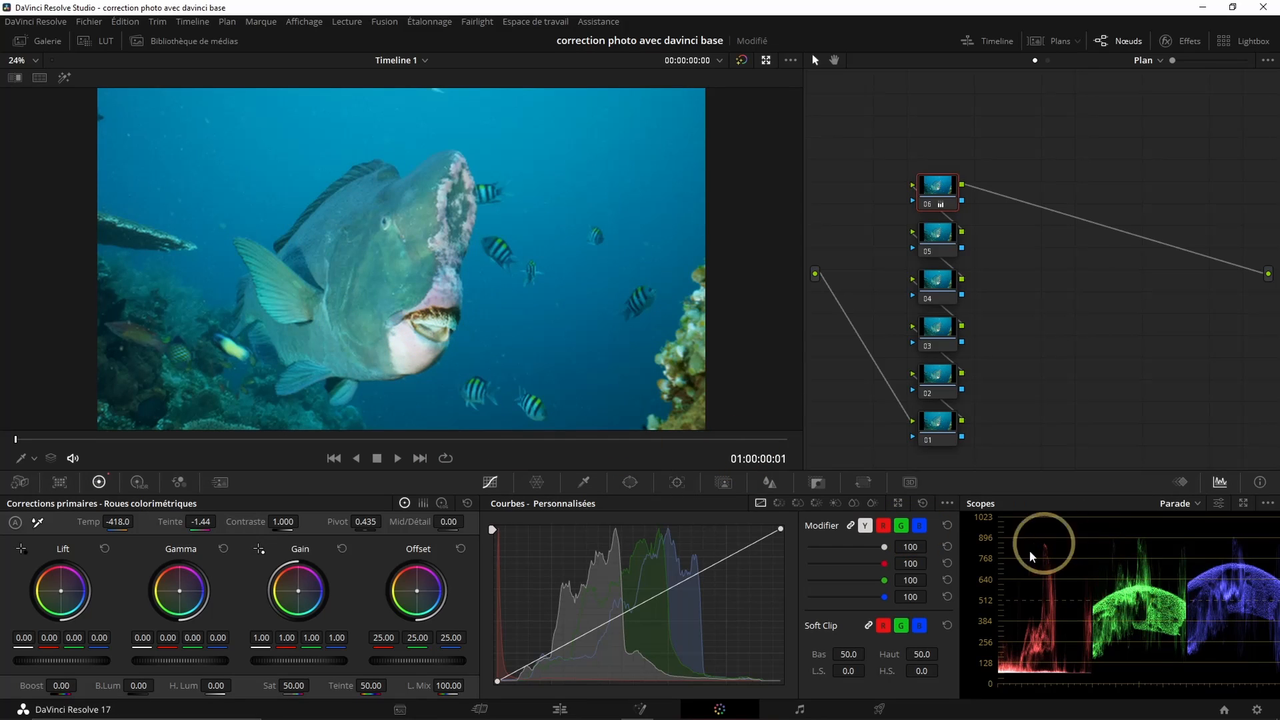
Compare the reef fish photo with node 06 off and on, and set the node's Offset to red 29.64 and green 21.56
left_click(927, 206)
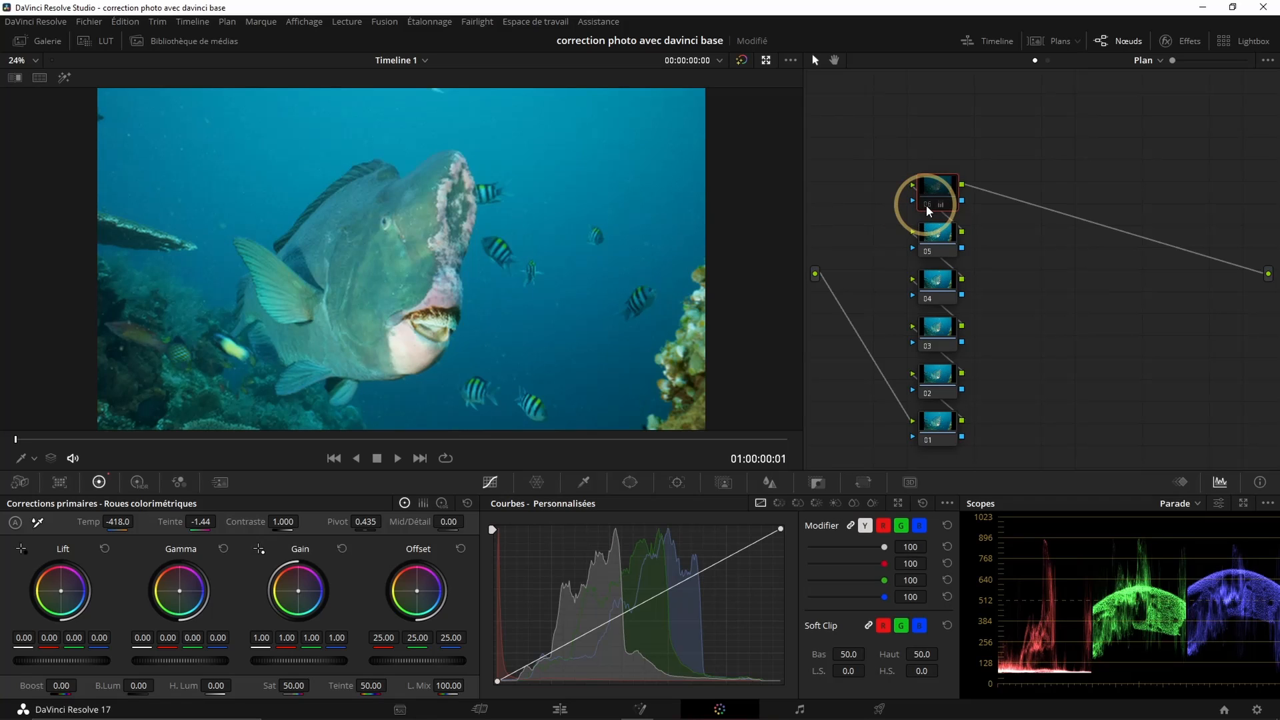
left_click(927, 206)
left_click(927, 207)
left_click(927, 206)
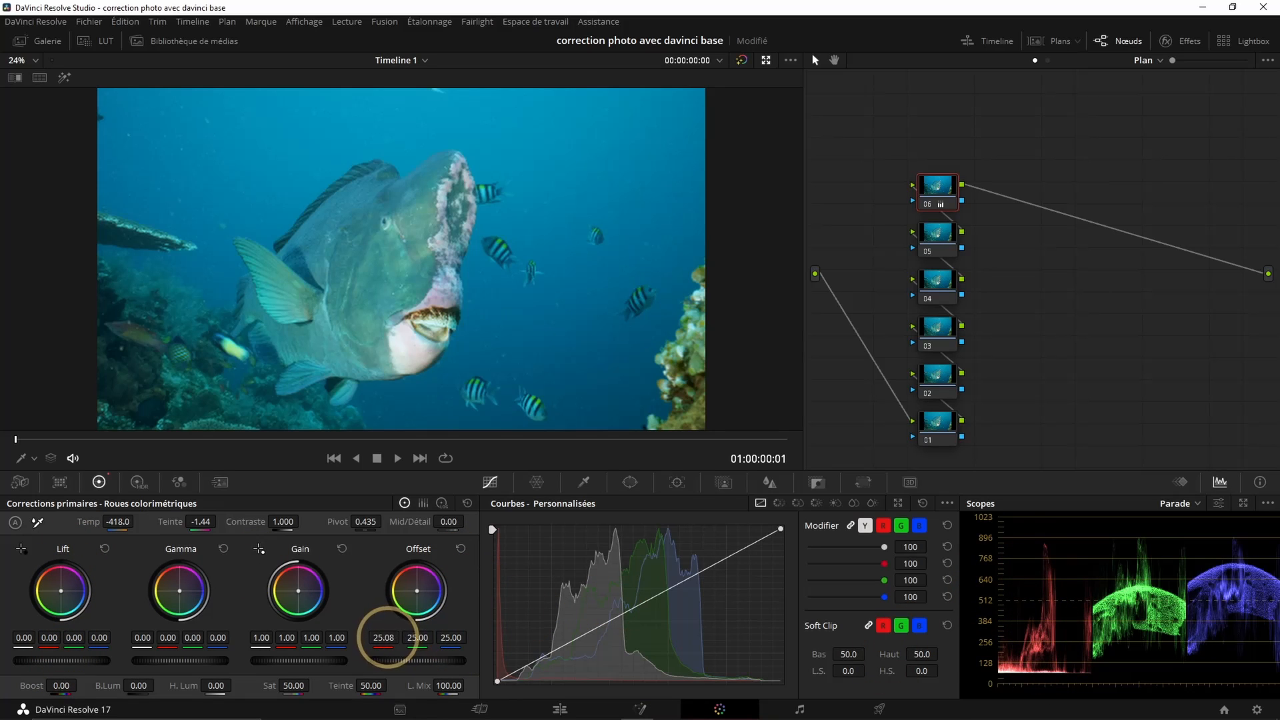
mouse_move(394, 636)
left_mouse_down()
mouse_move(424, 634)
mouse_move(391, 639)
left_mouse_up()
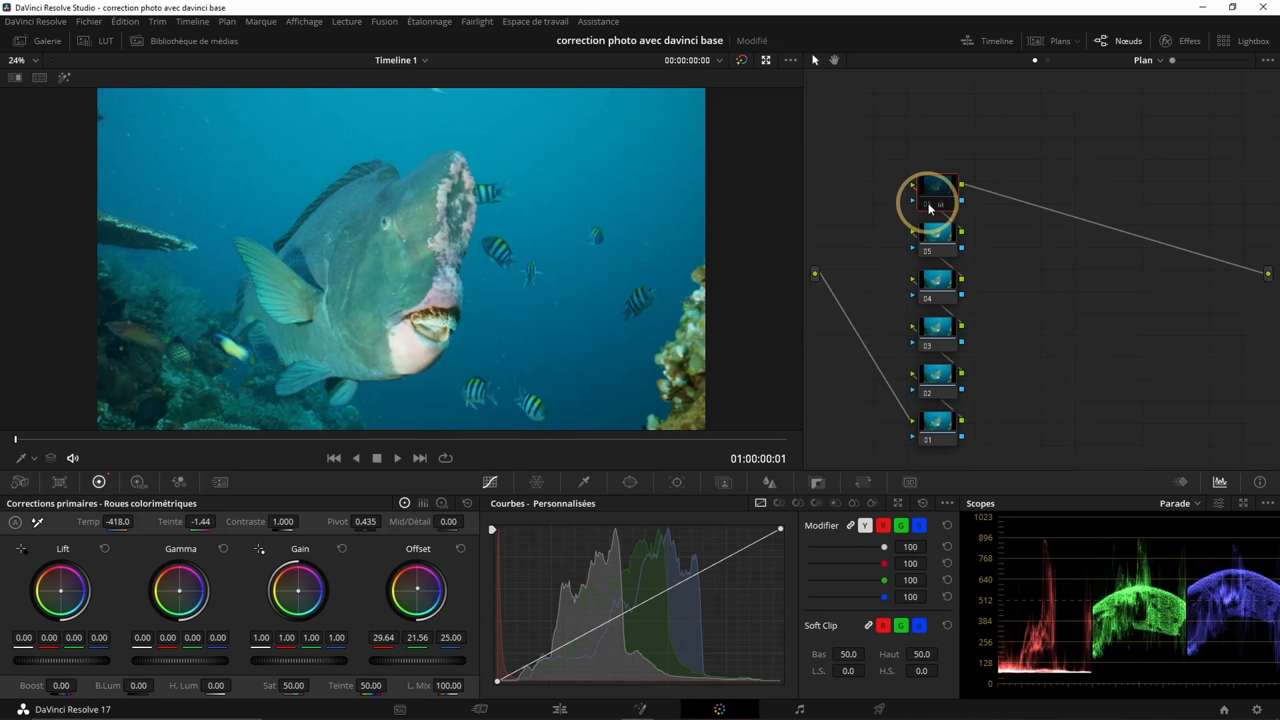
On node 05, set Lift to -0.02 master, -0.02 red, -0.05 green and -0.06 blue, and Gain to 1.08
left_click(932, 239)
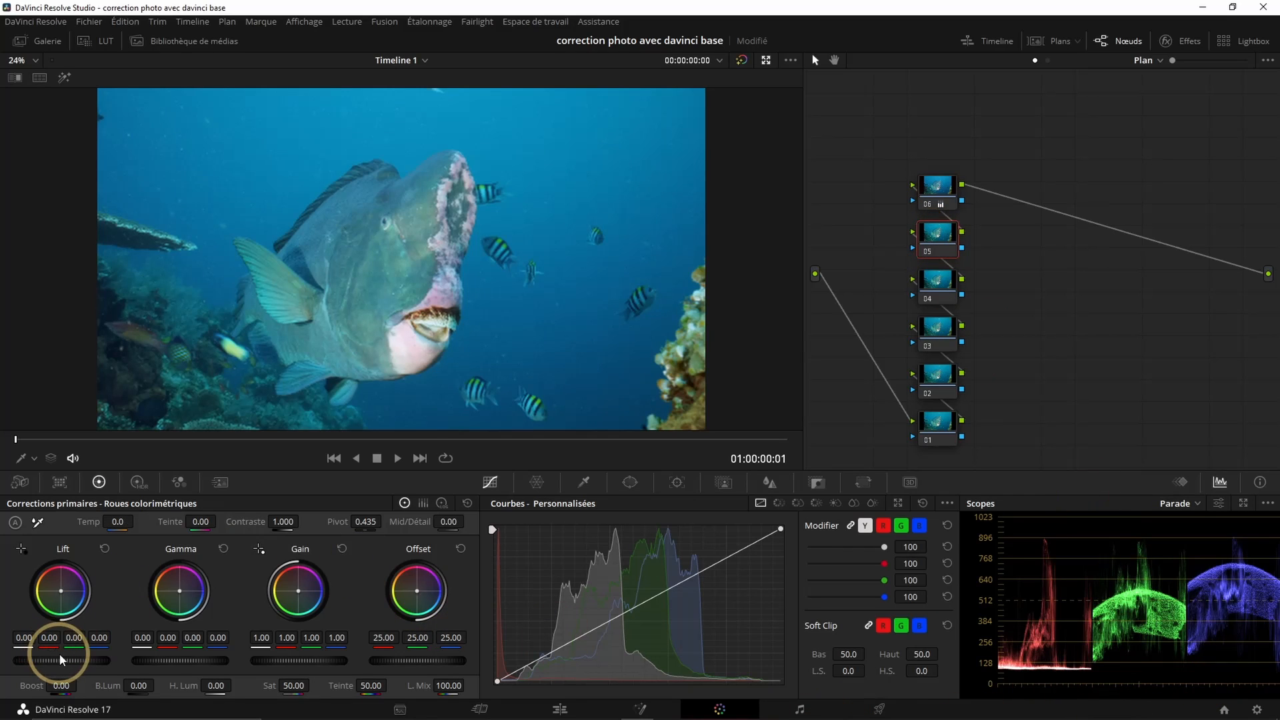
left_click_drag(43, 658, 29, 664)
left_click_drag(600, 368, 567, 374)
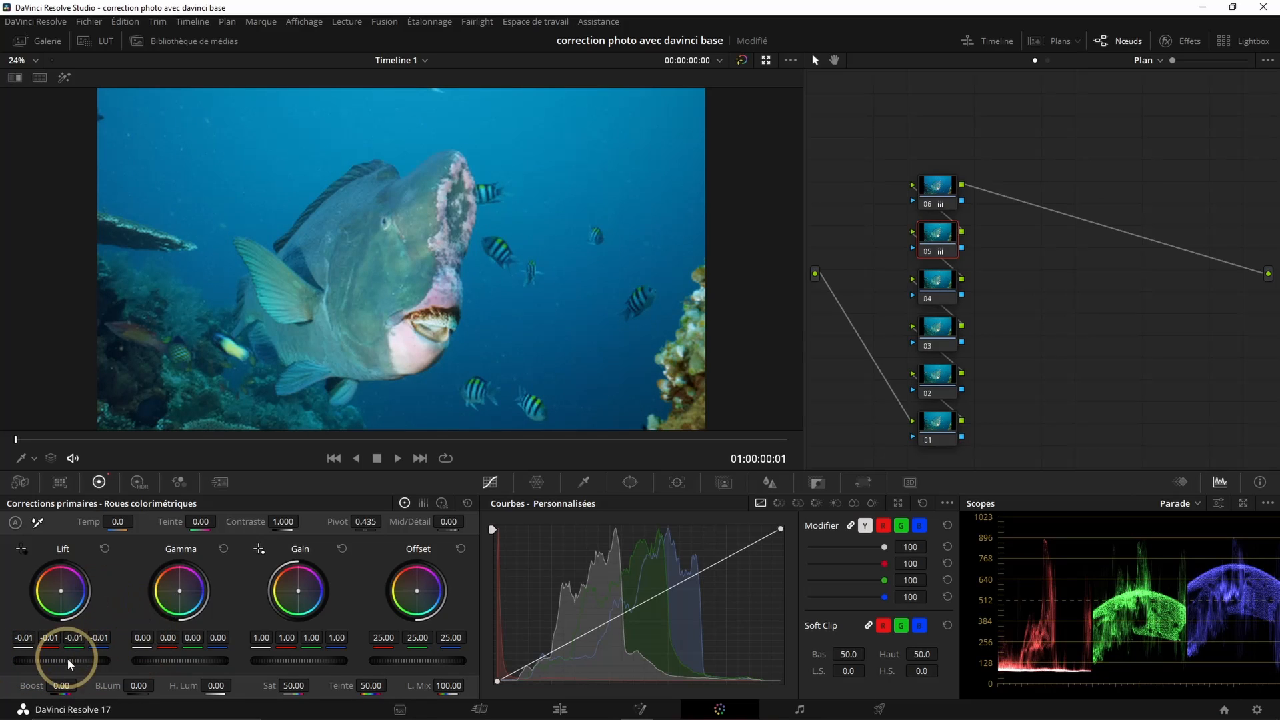
left_click_drag(66, 658, 19, 656)
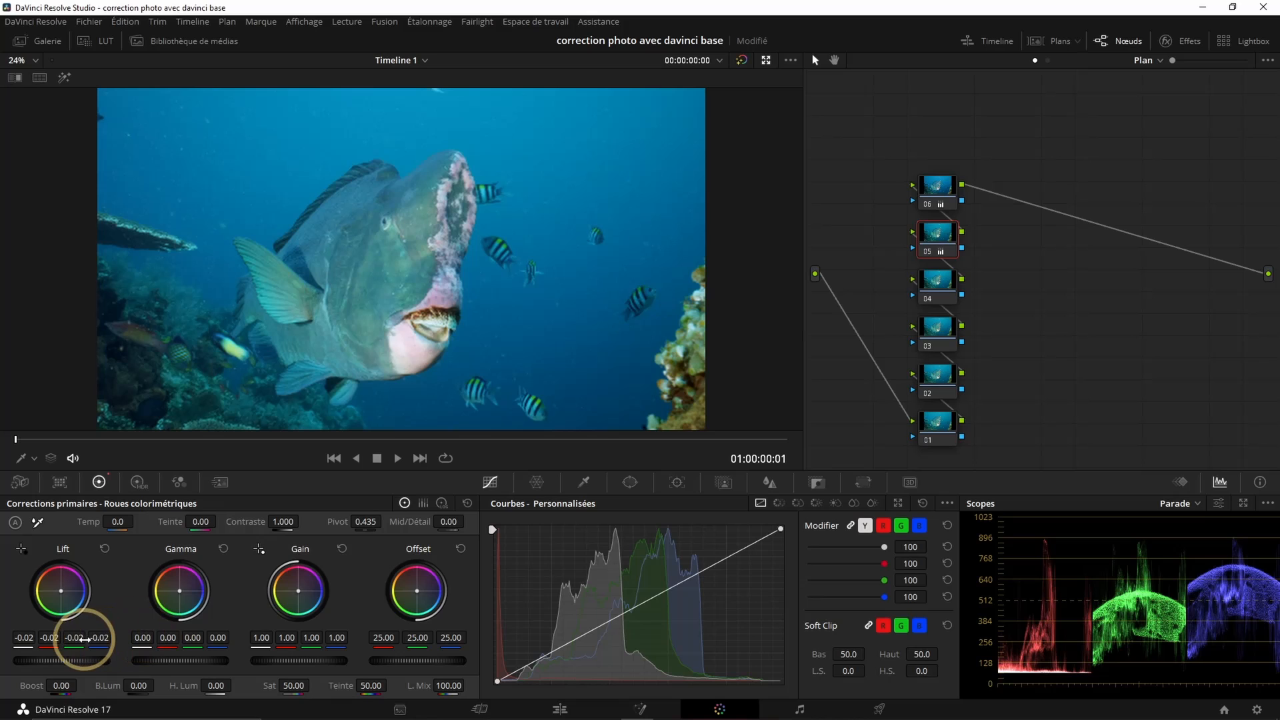
mouse_move(74, 637)
left_mouse_down()
mouse_move(52, 635)
mouse_move(83, 634)
left_mouse_up()
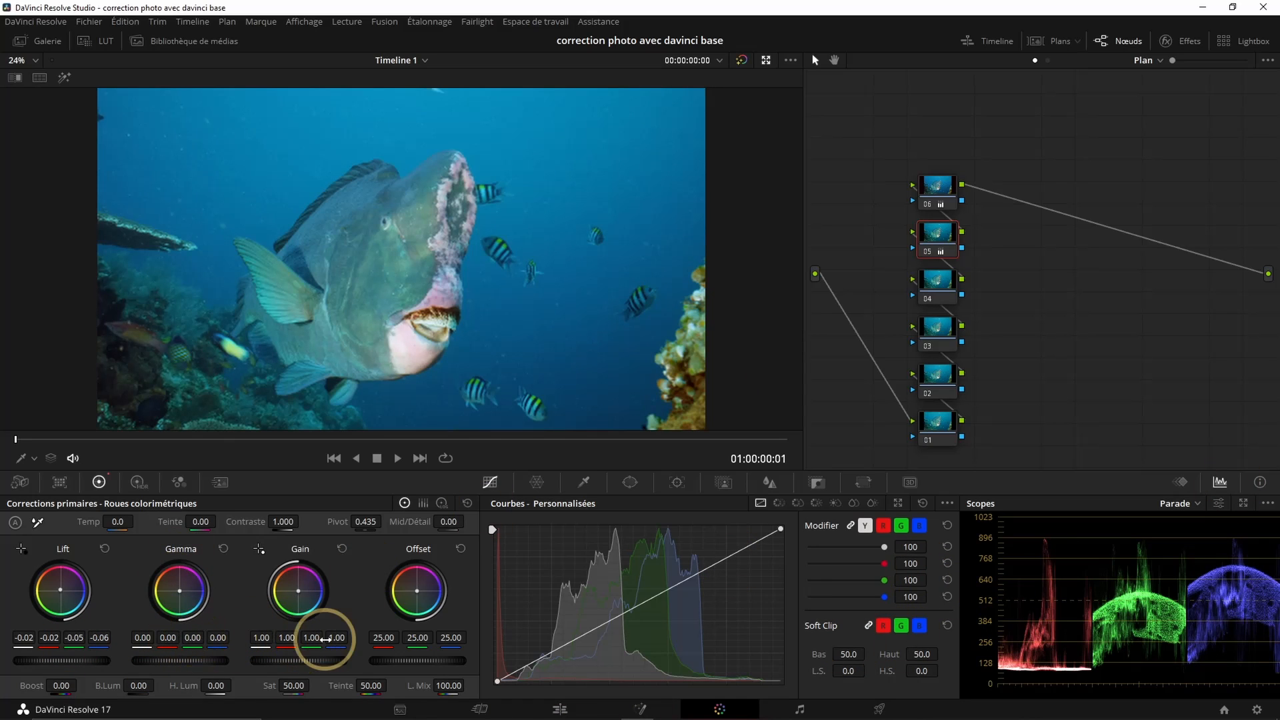
left_click_drag(296, 658, 405, 664)
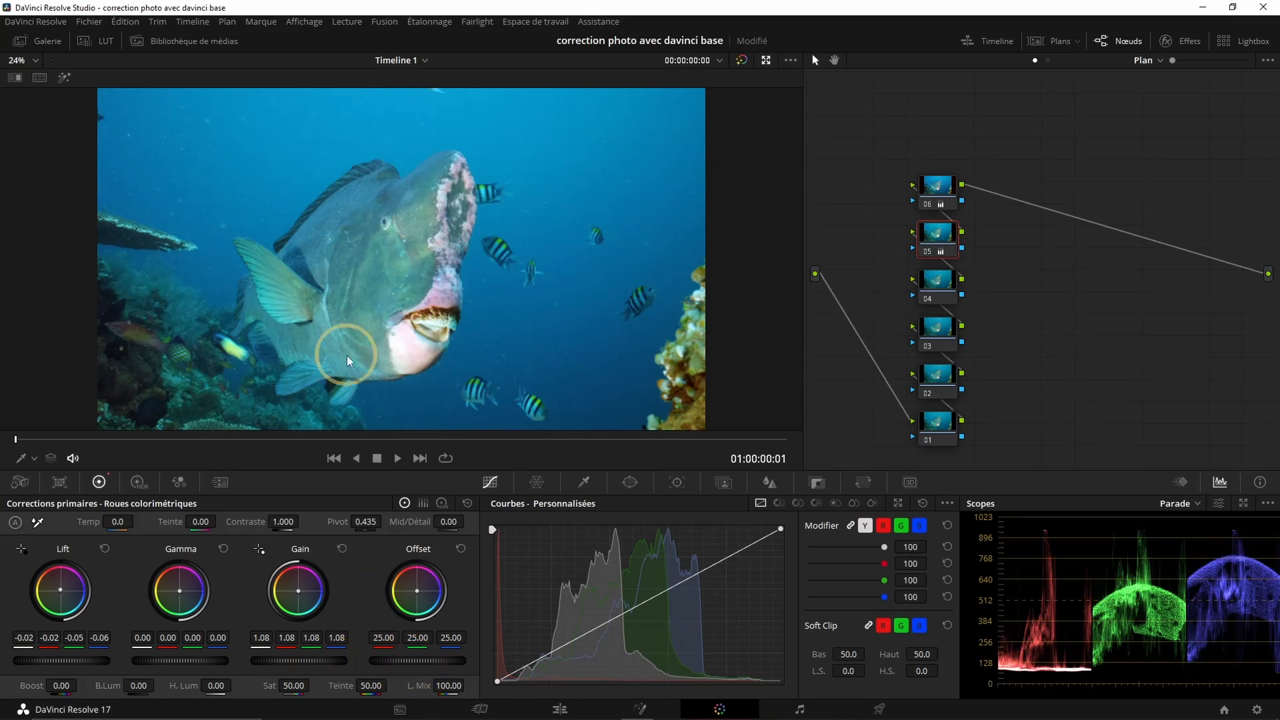
Set node 04's contrast to 1.112 and add points near the highlight and shadow ends of its custom curve
left_click(942, 282)
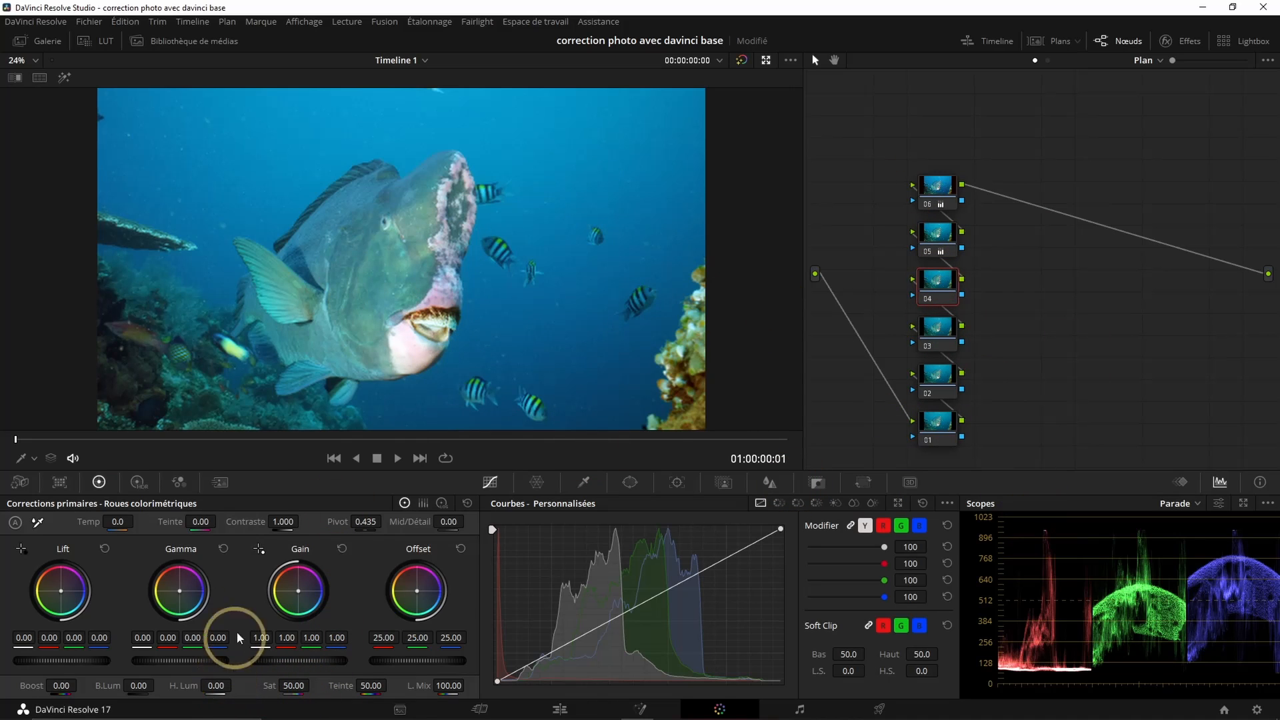
left_click_drag(283, 522, 317, 521)
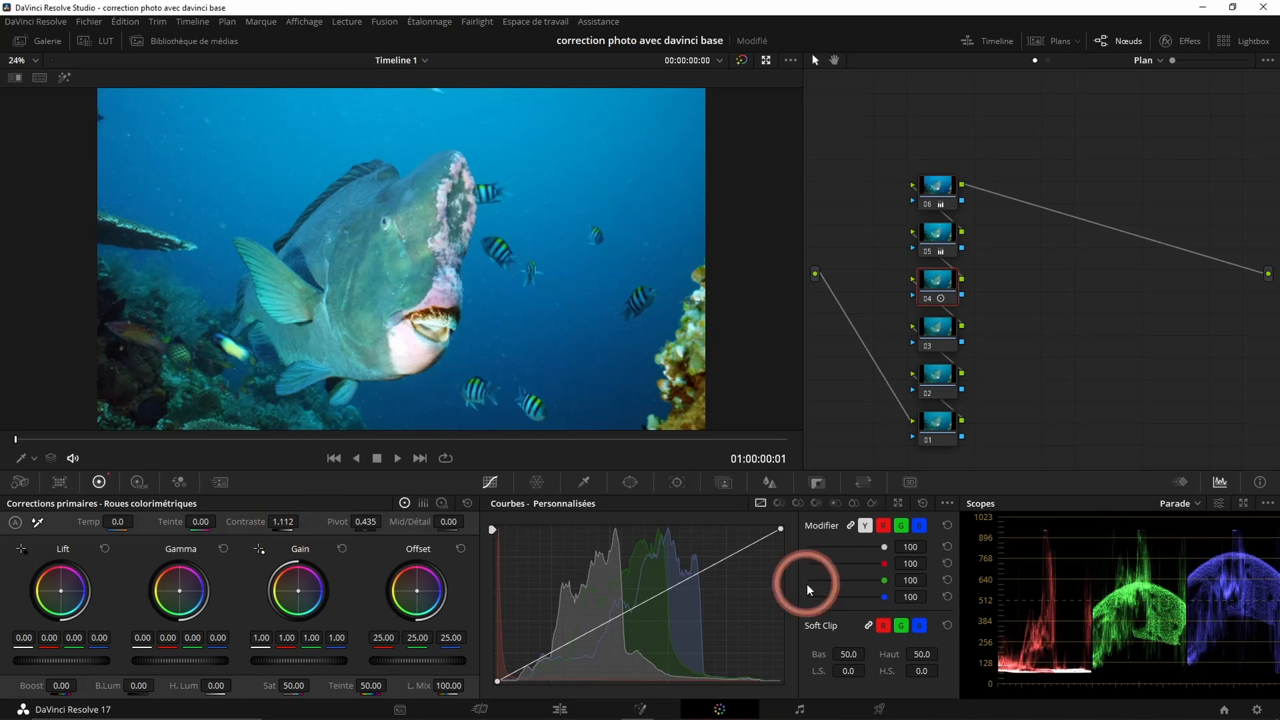
left_click(758, 538)
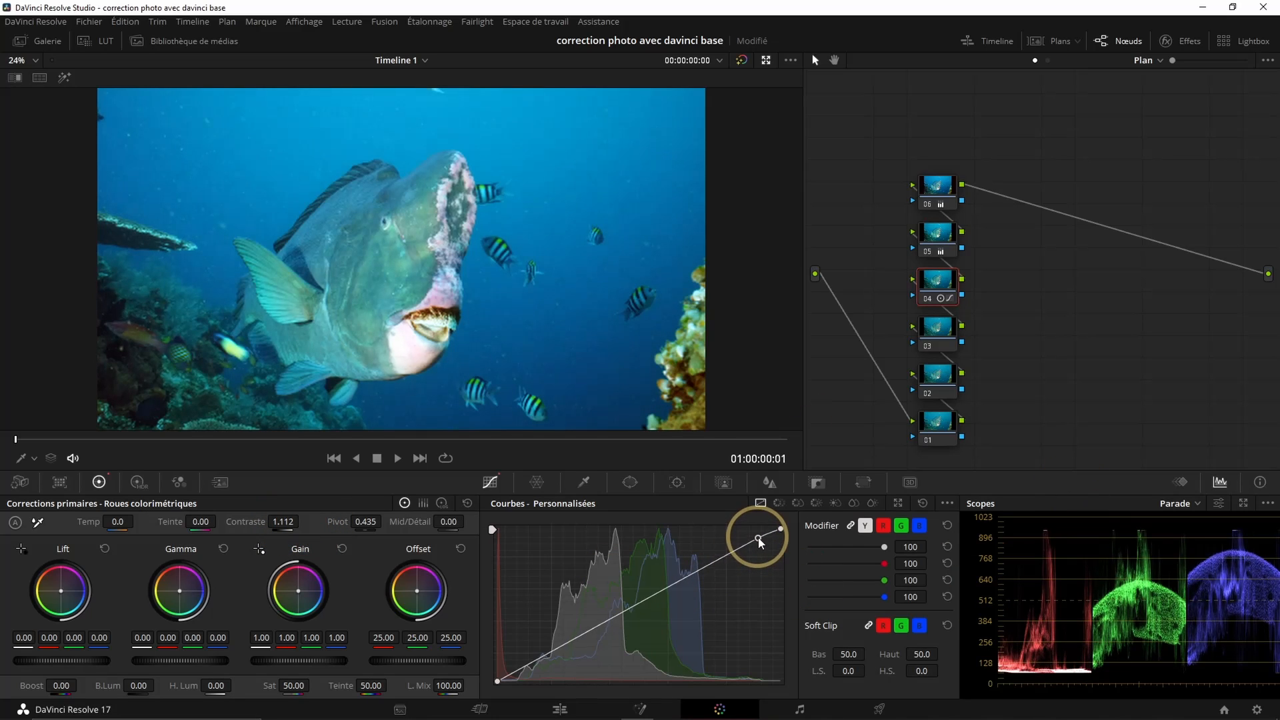
left_click(514, 676)
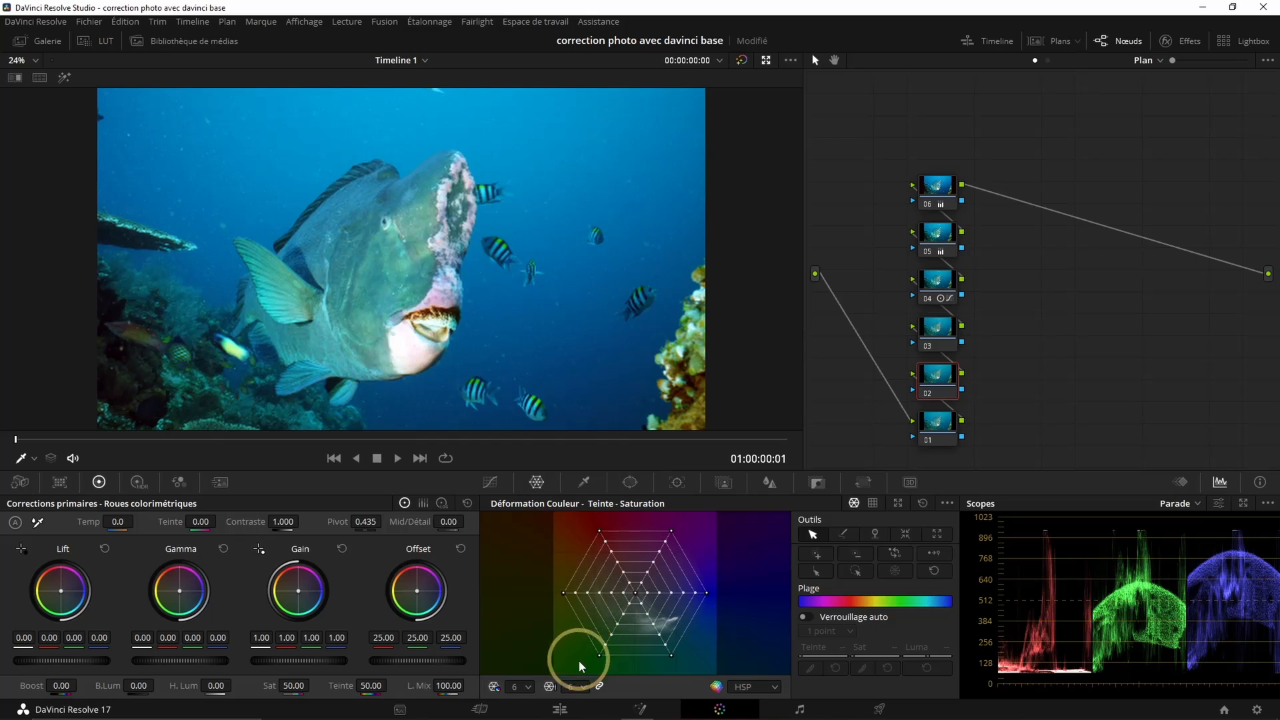
Set node 02's Color Warper grid to 24 by 16 and shift the sampled blue water to hue 0.43, saturation 0.89
left_click(531, 686)
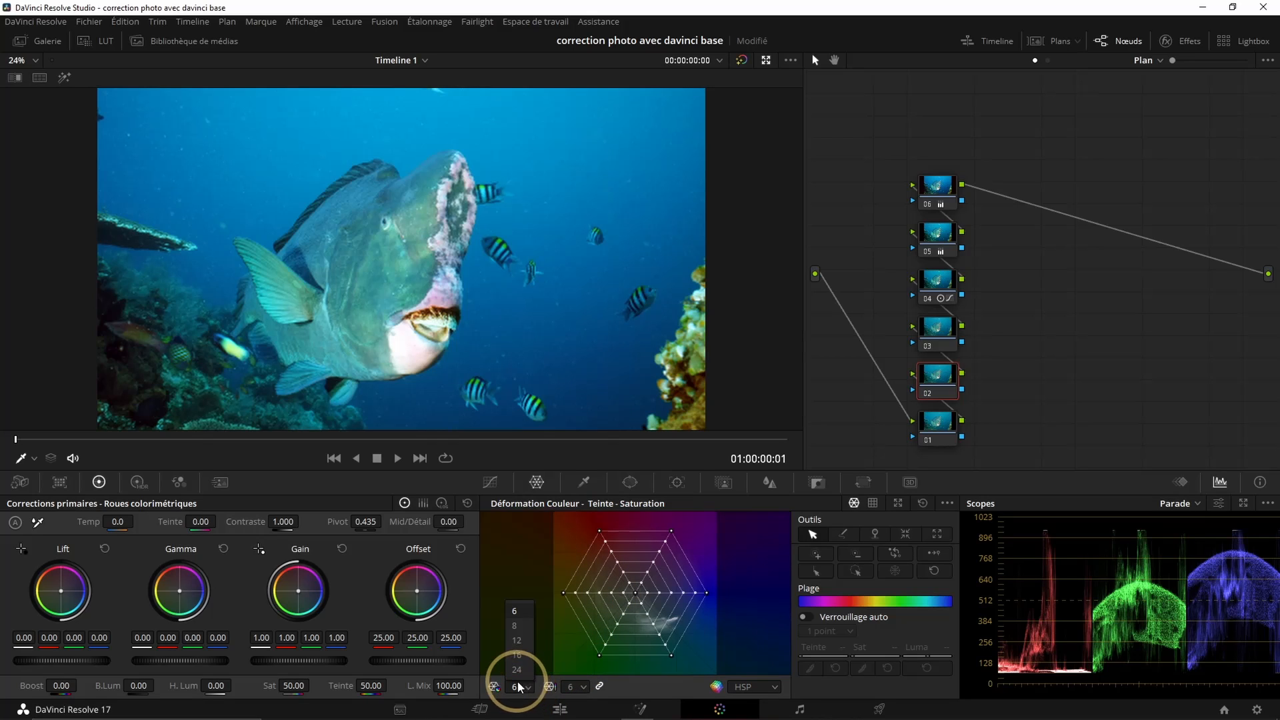
left_click(517, 673)
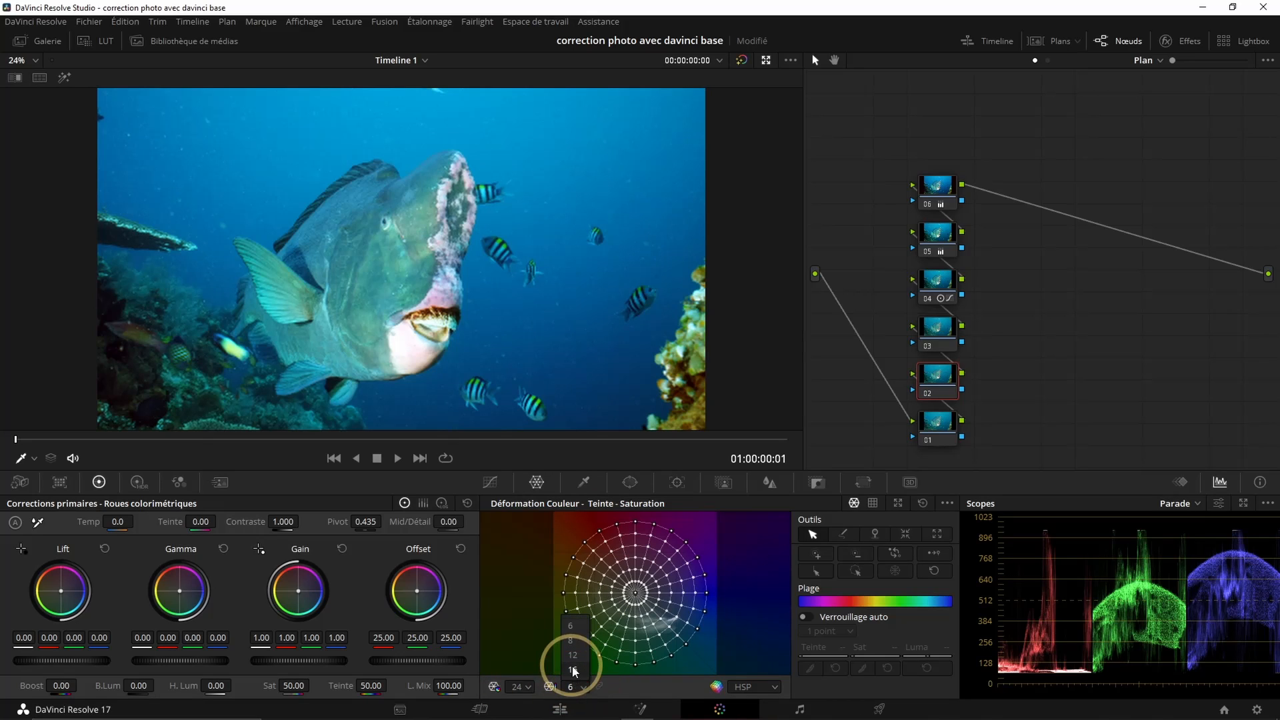
left_click(573, 670)
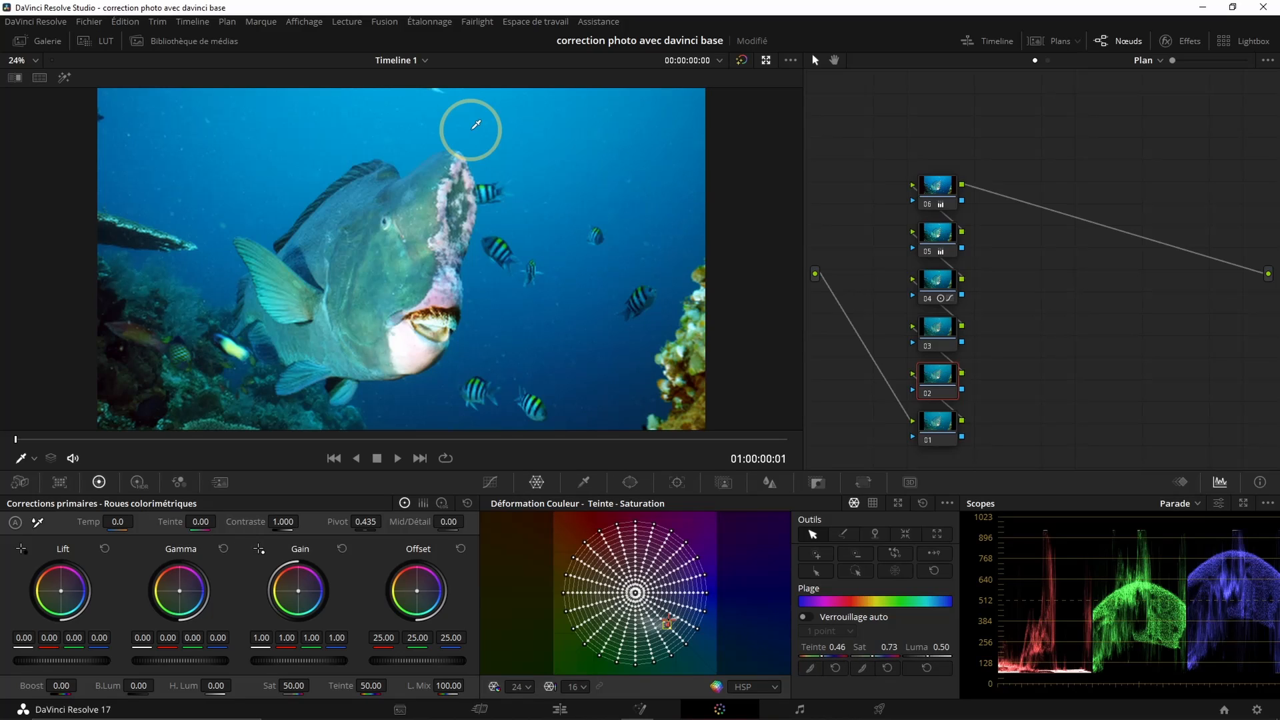
left_click_drag(480, 125, 492, 125)
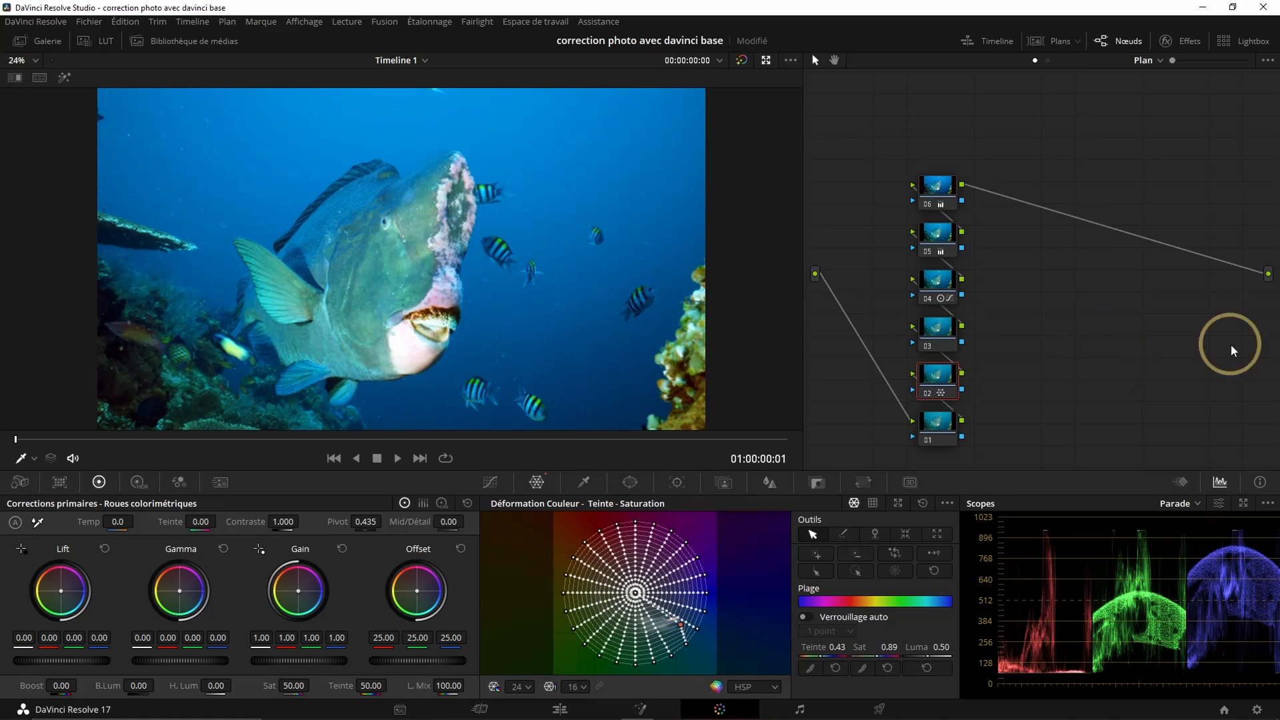
Compare the reef fish photo with node 02's color warp disabled and enabled several times
left_click(928, 398)
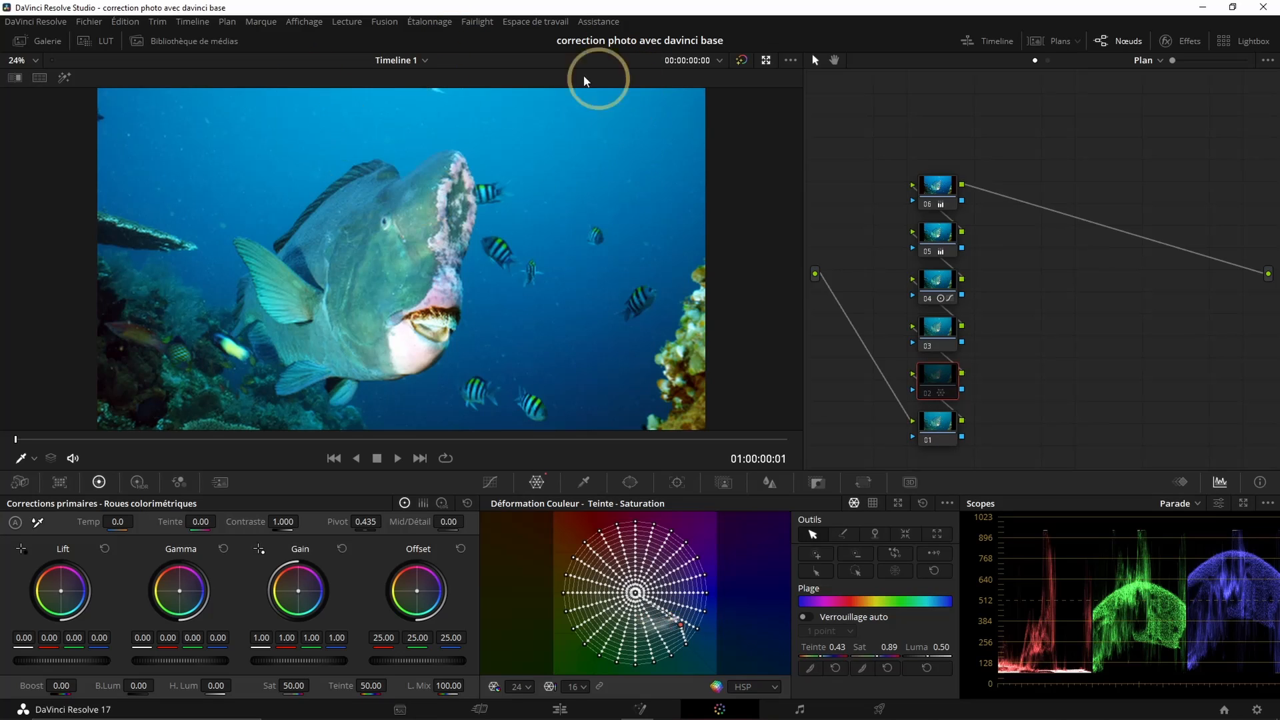
left_click(926, 397)
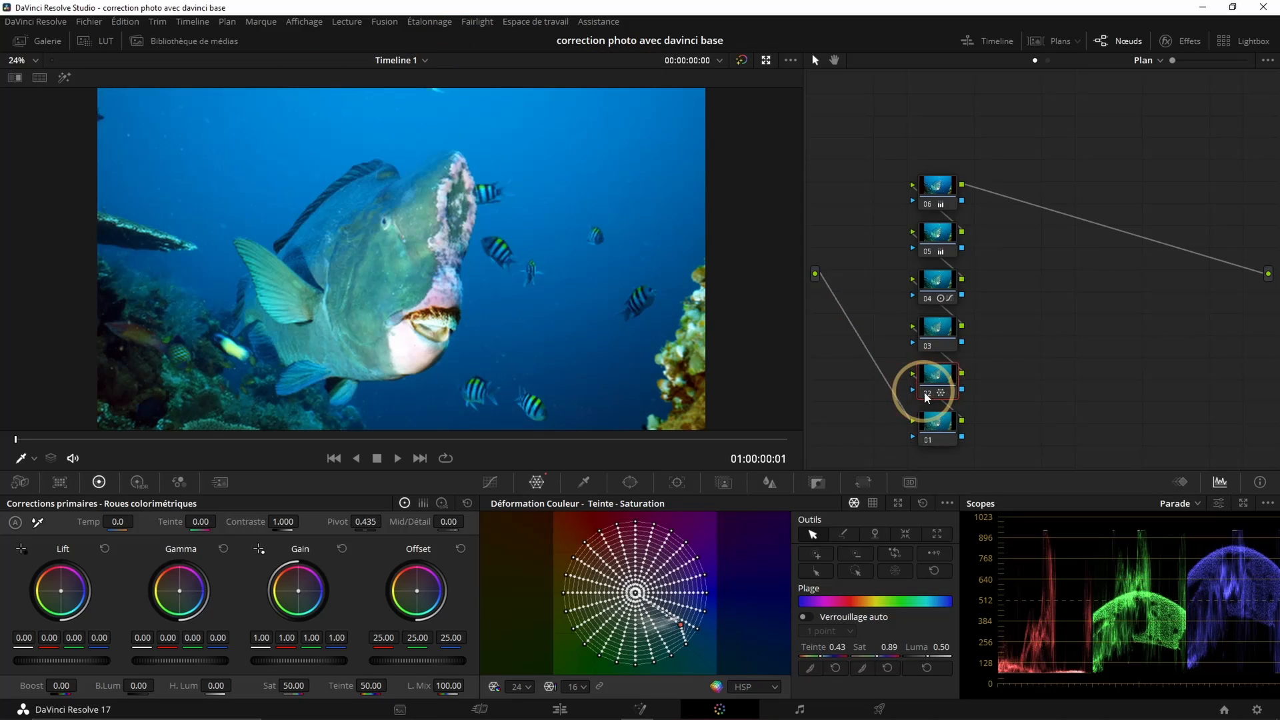
left_click(926, 397)
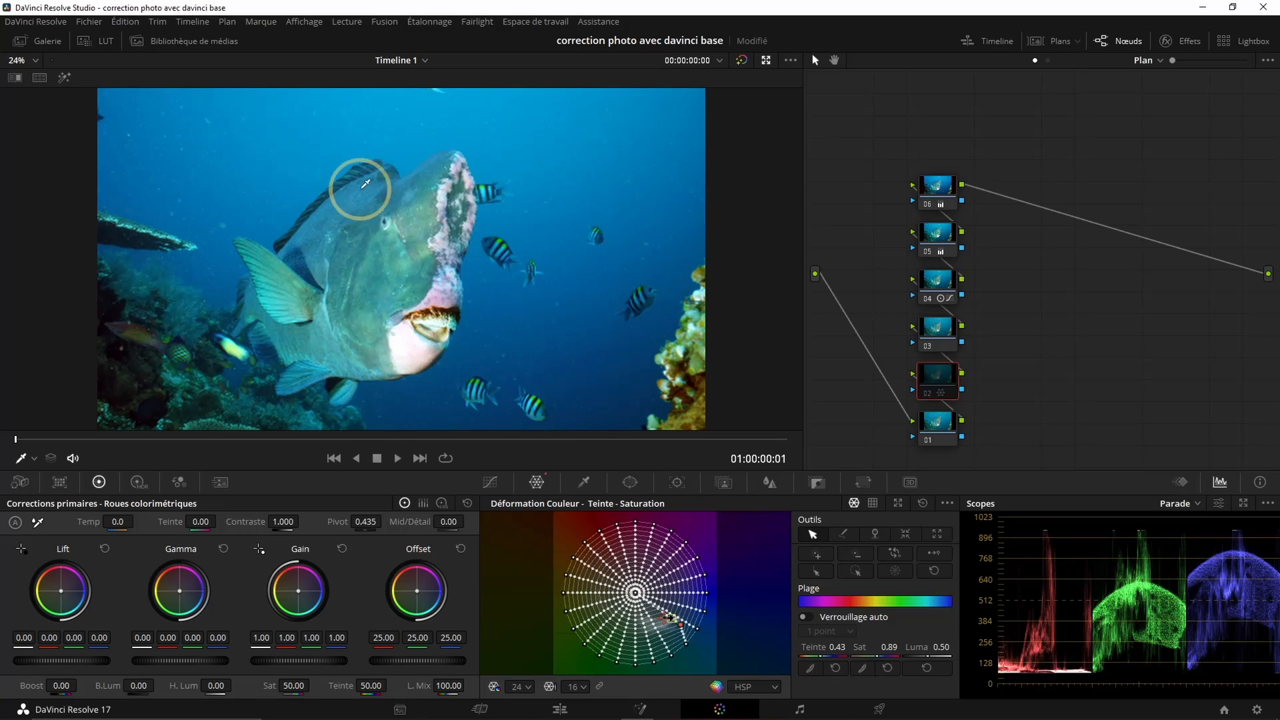
left_click(927, 394)
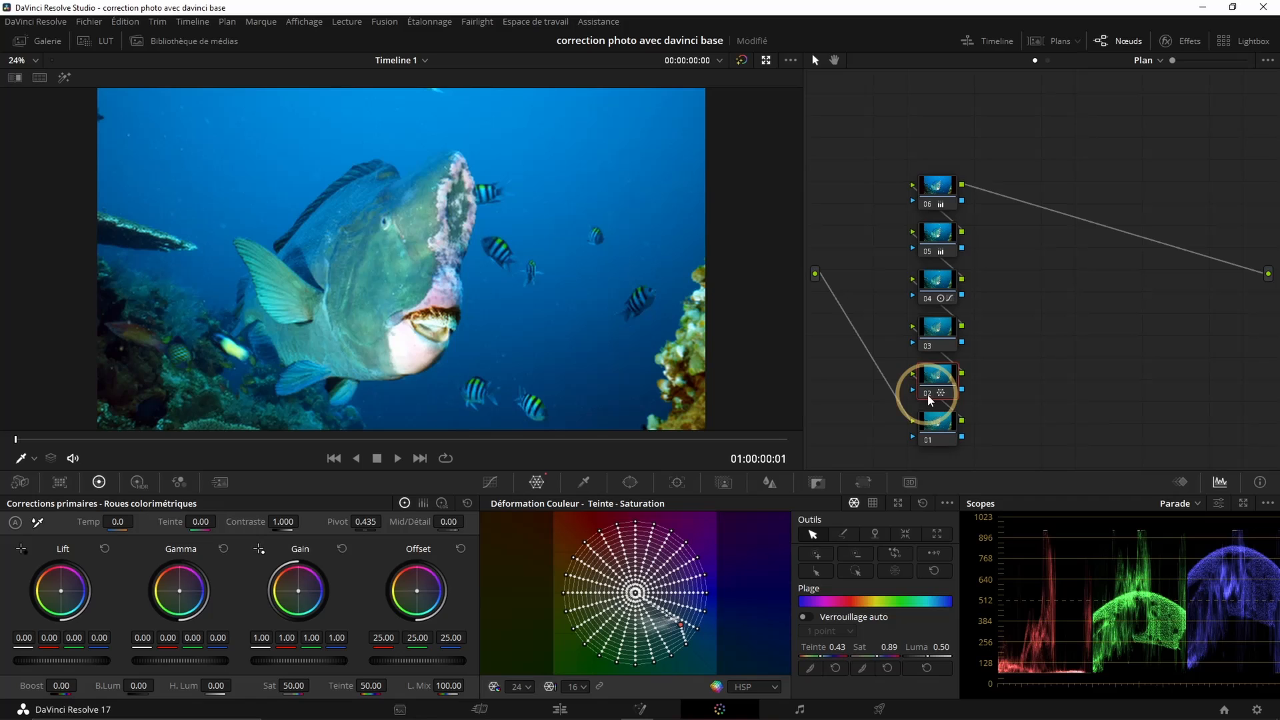
left_click(929, 396)
left_click(929, 396)
left_click(929, 396)
left_click(928, 396)
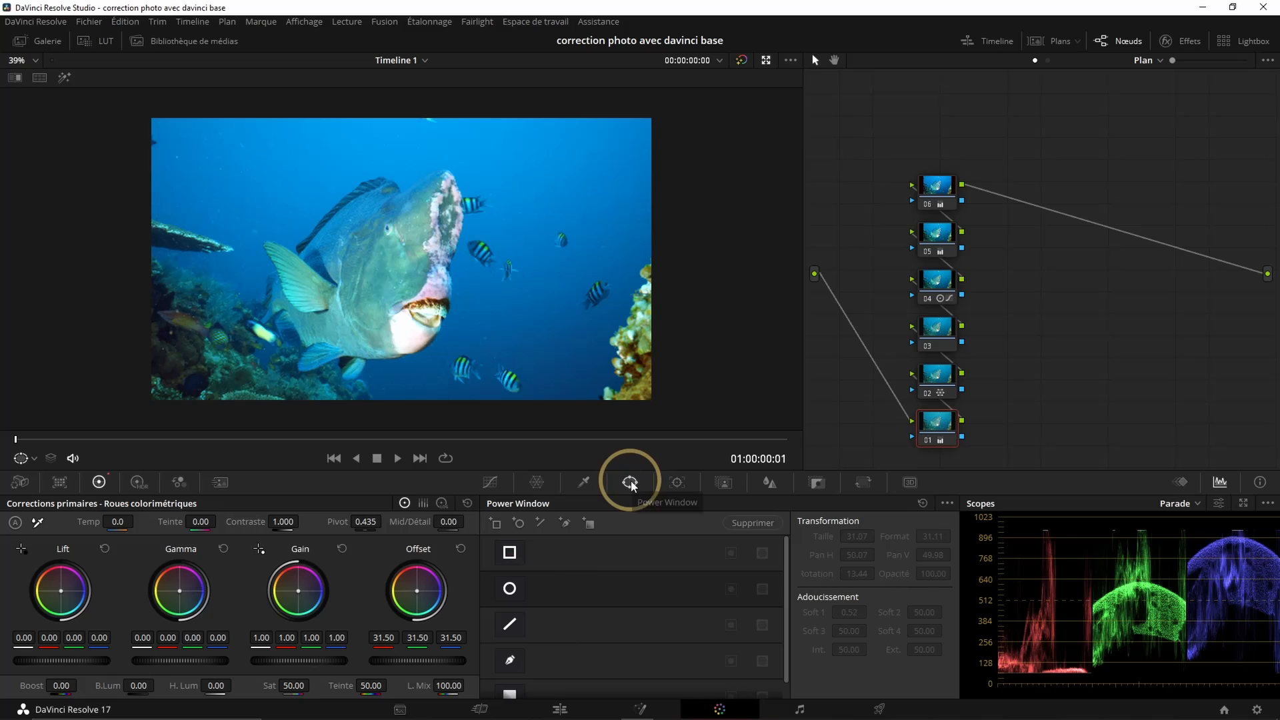
Limit node 01 to a tilted elliptical window over the fish's head with Offset 33.05, and compare the node off and on
left_click(508, 589)
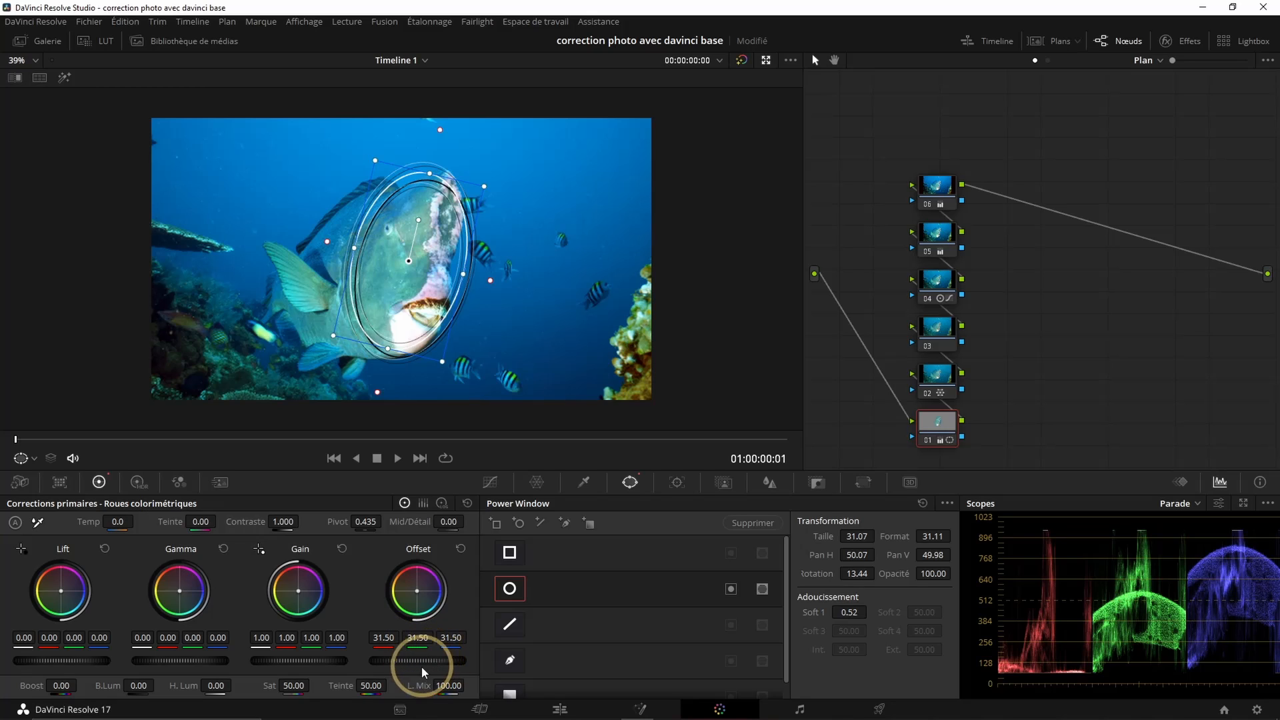
left_click_drag(416, 664, 524, 652)
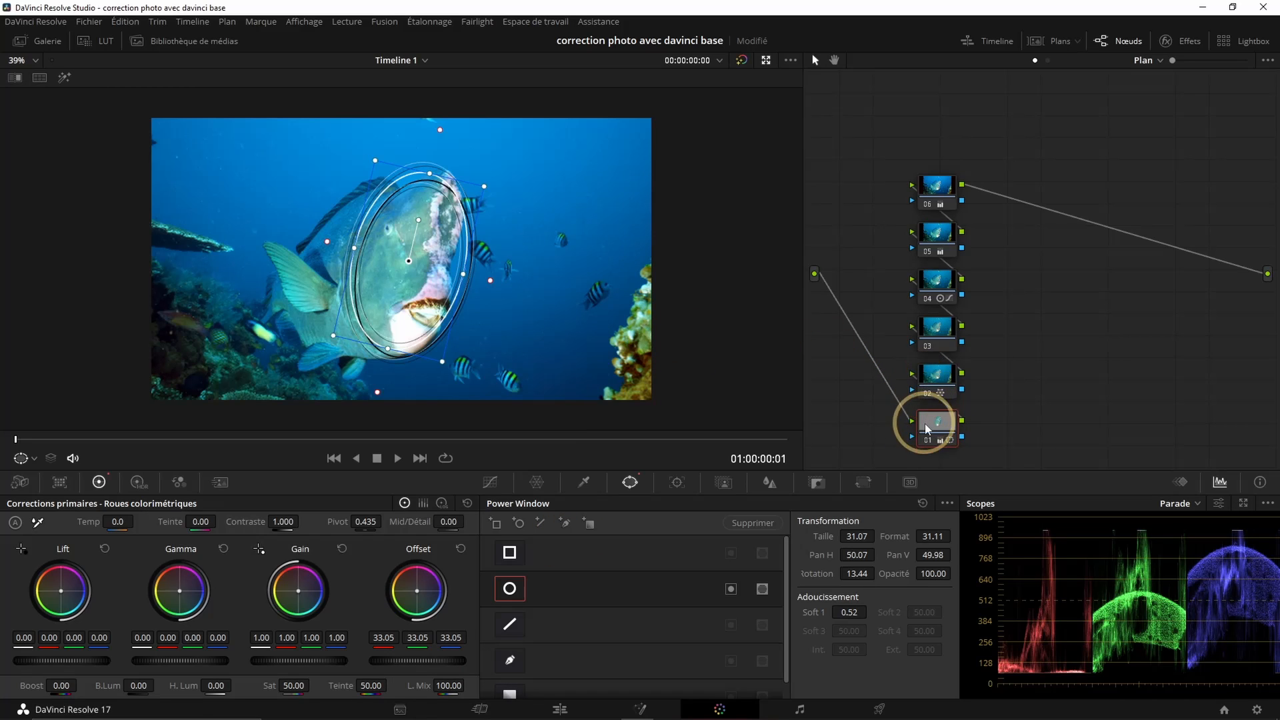
left_click(926, 439)
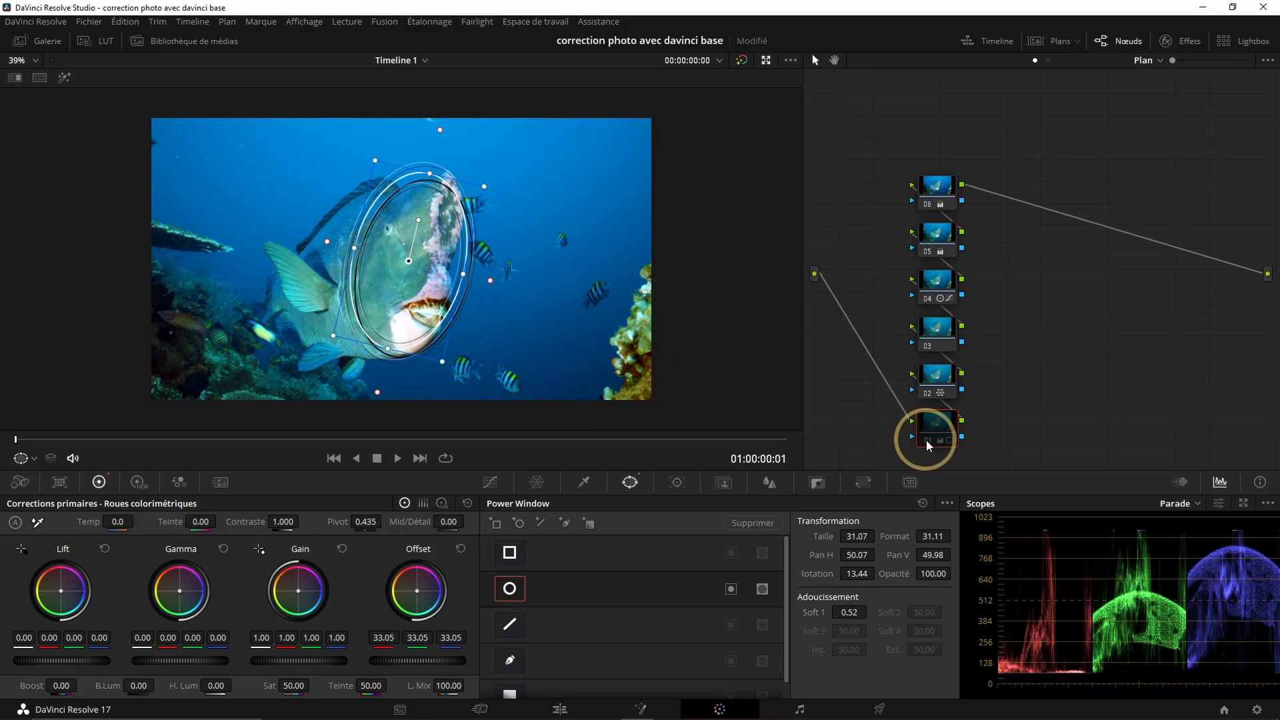
left_click(926, 439)
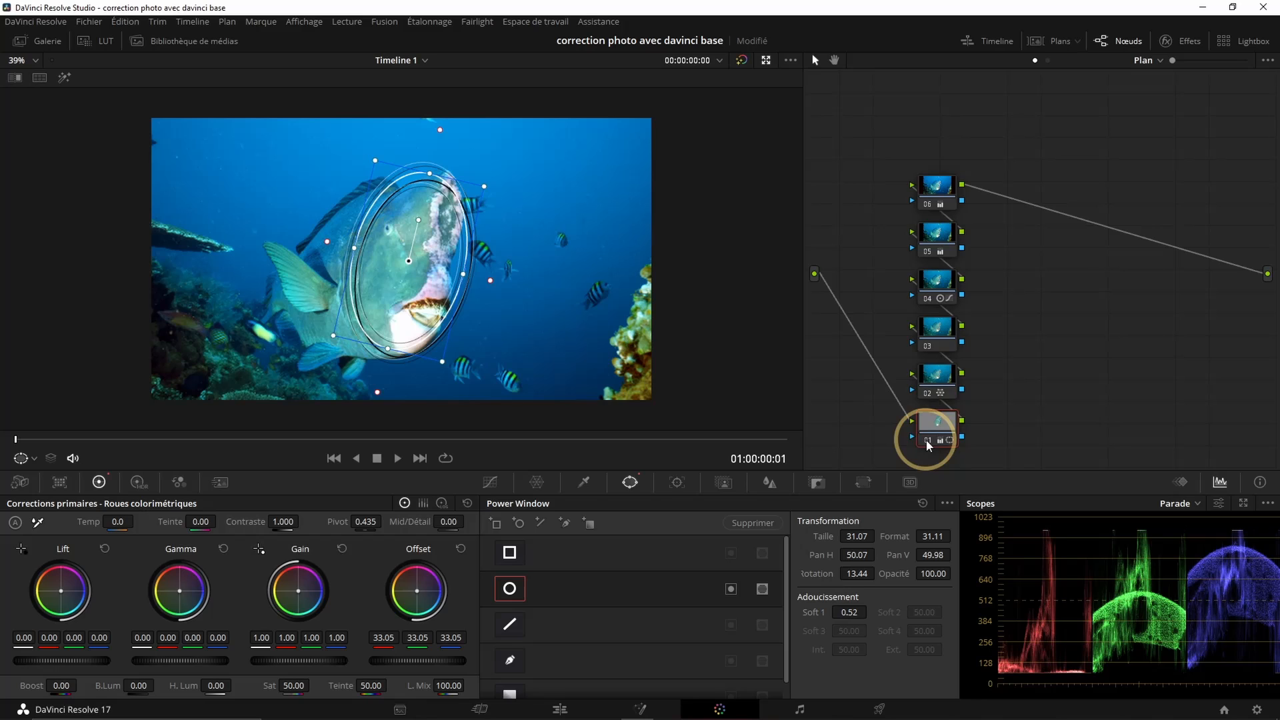
left_click(926, 439)
left_click(926, 439)
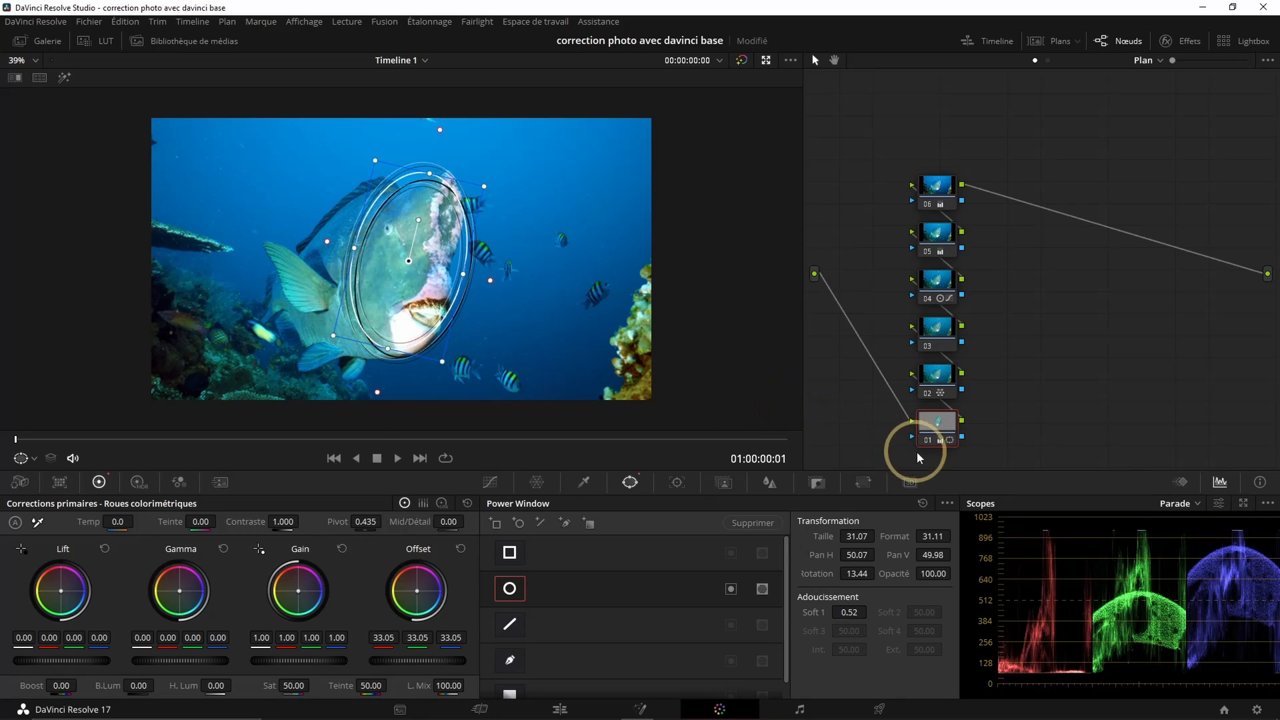
Add a serial node before node 01 with a large inverted elliptical window, size 55.96 and aspect 68.94, and darken its Offset to 19.20
key("shift+s")
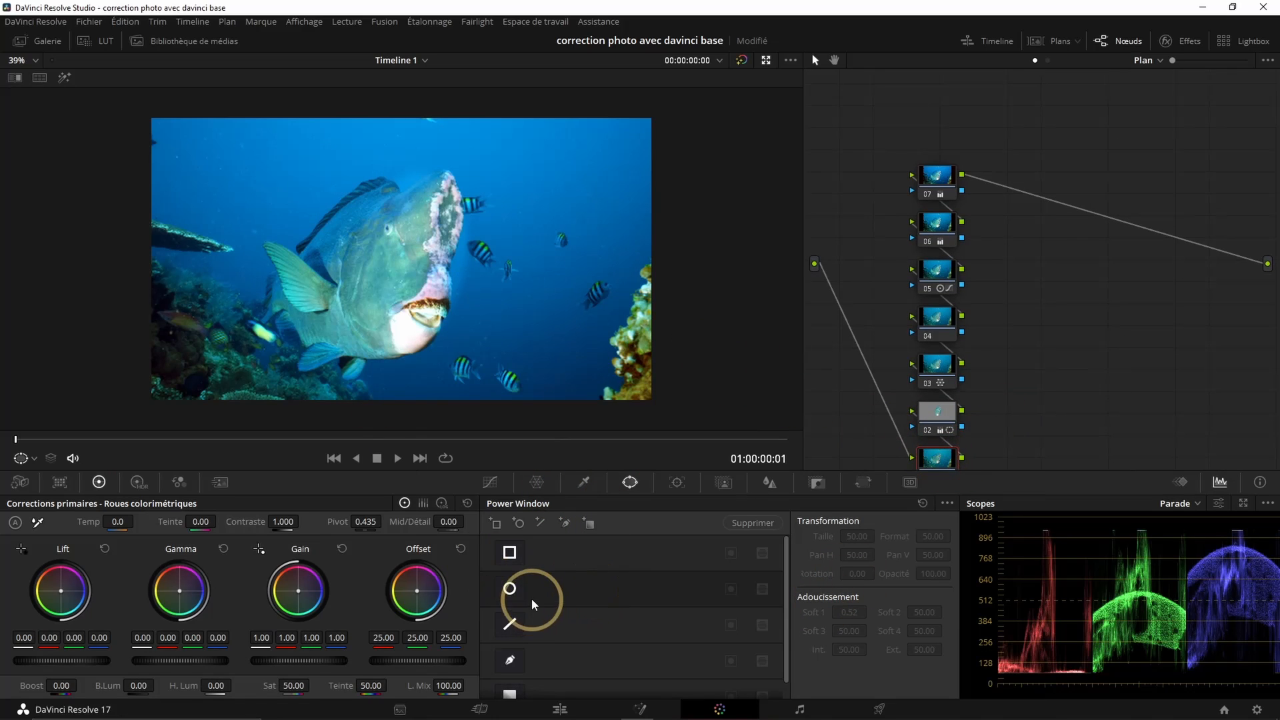
left_click(509, 590)
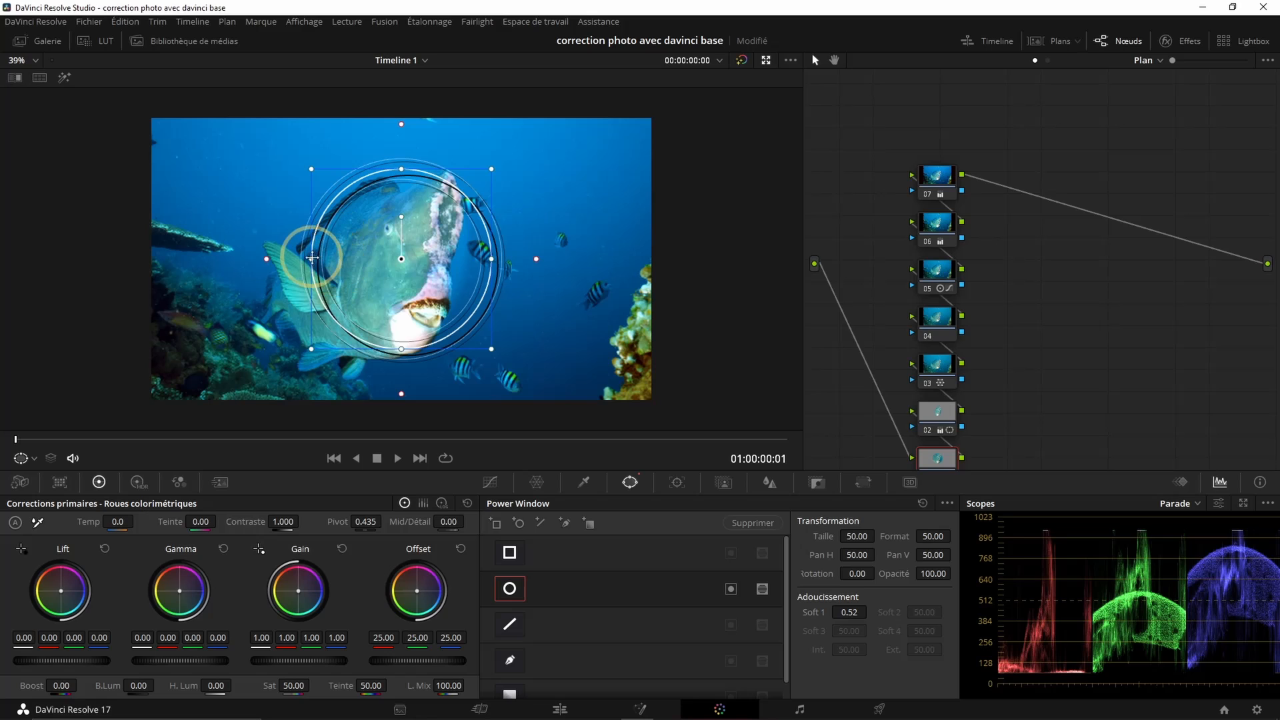
left_click_drag(311, 260, 187, 260)
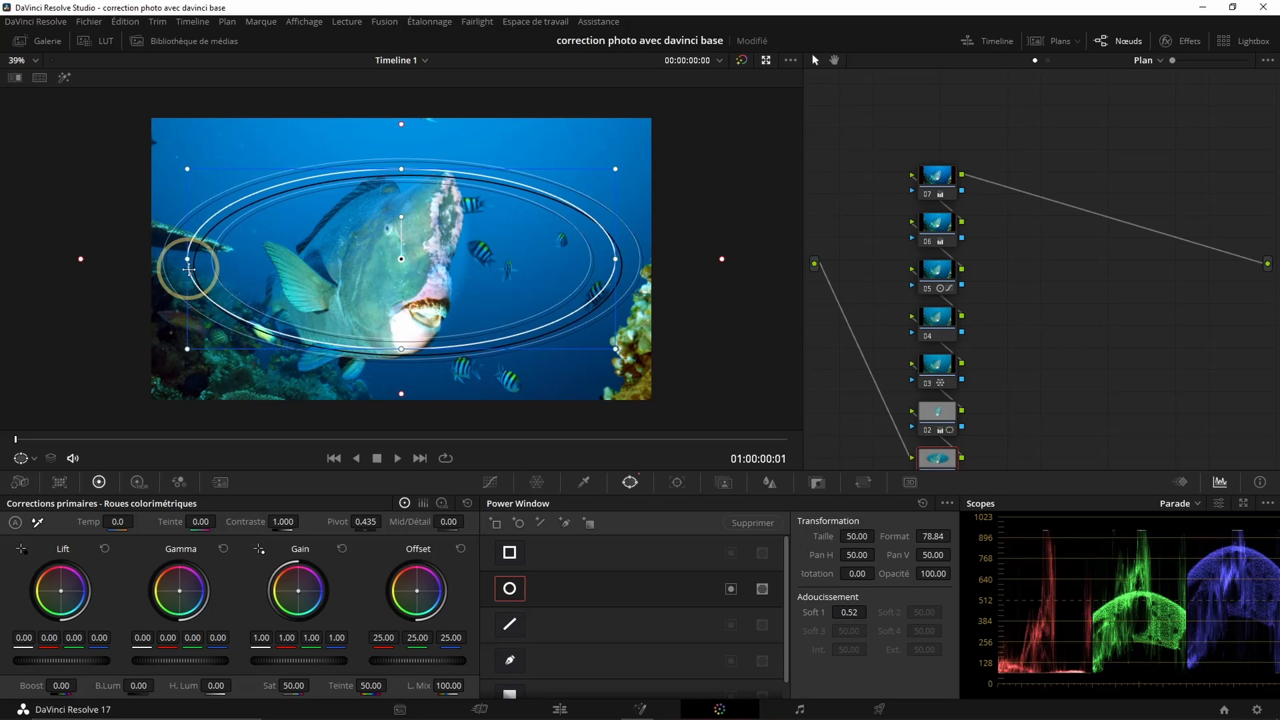
left_click_drag(402, 169, 402, 125)
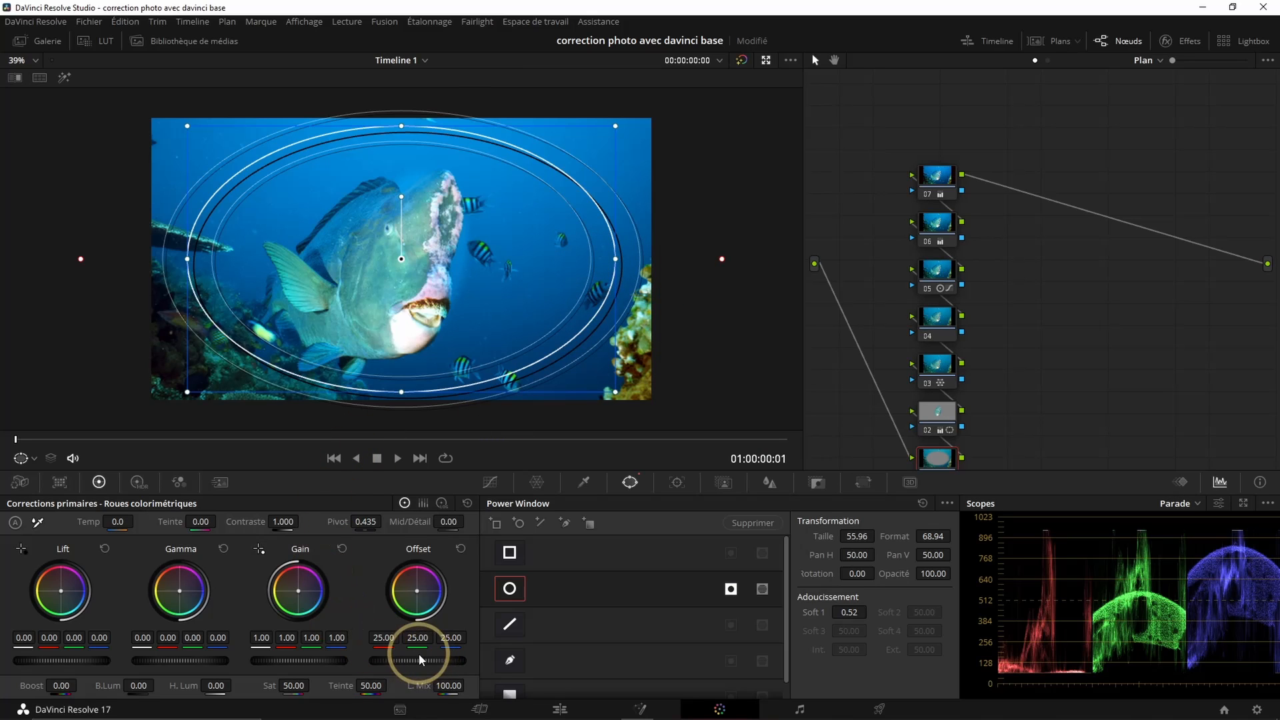
left_click_drag(418, 665, 190, 656)
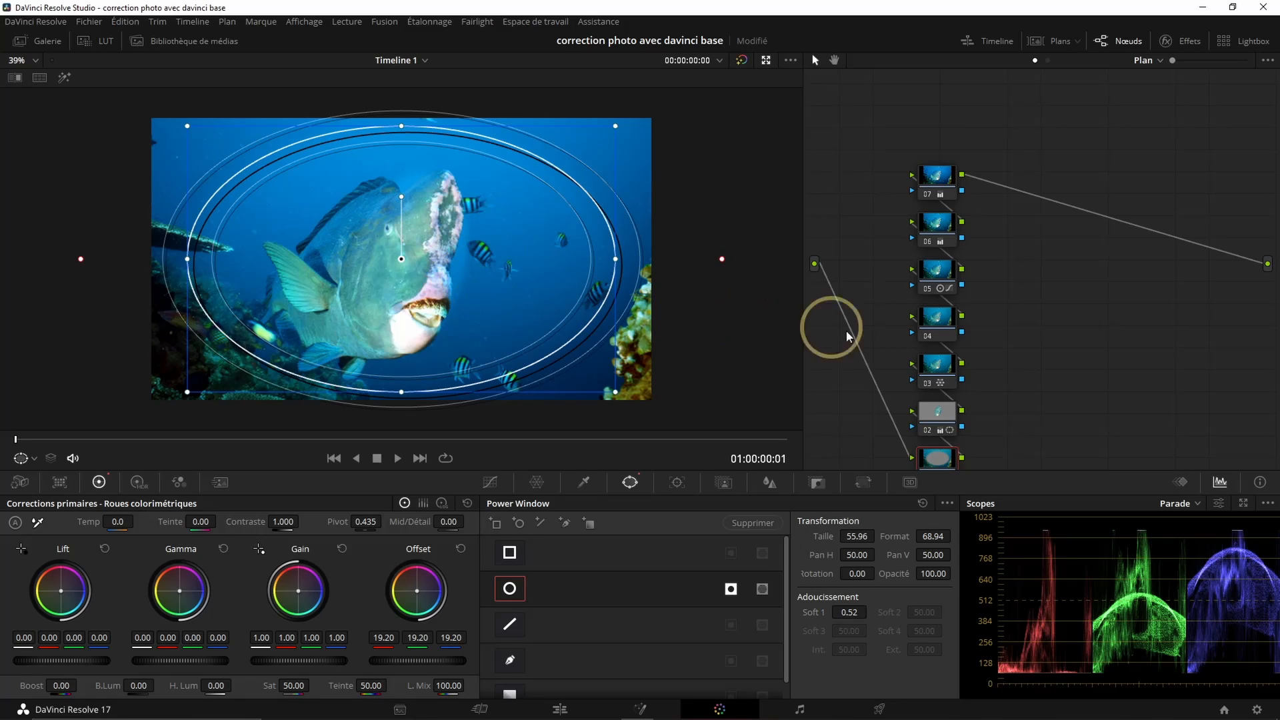
Narrow the elliptical window of node 02 over the fish's head to size 23.16 and aspect 23.21, and check the image without overlays
left_click(937, 411)
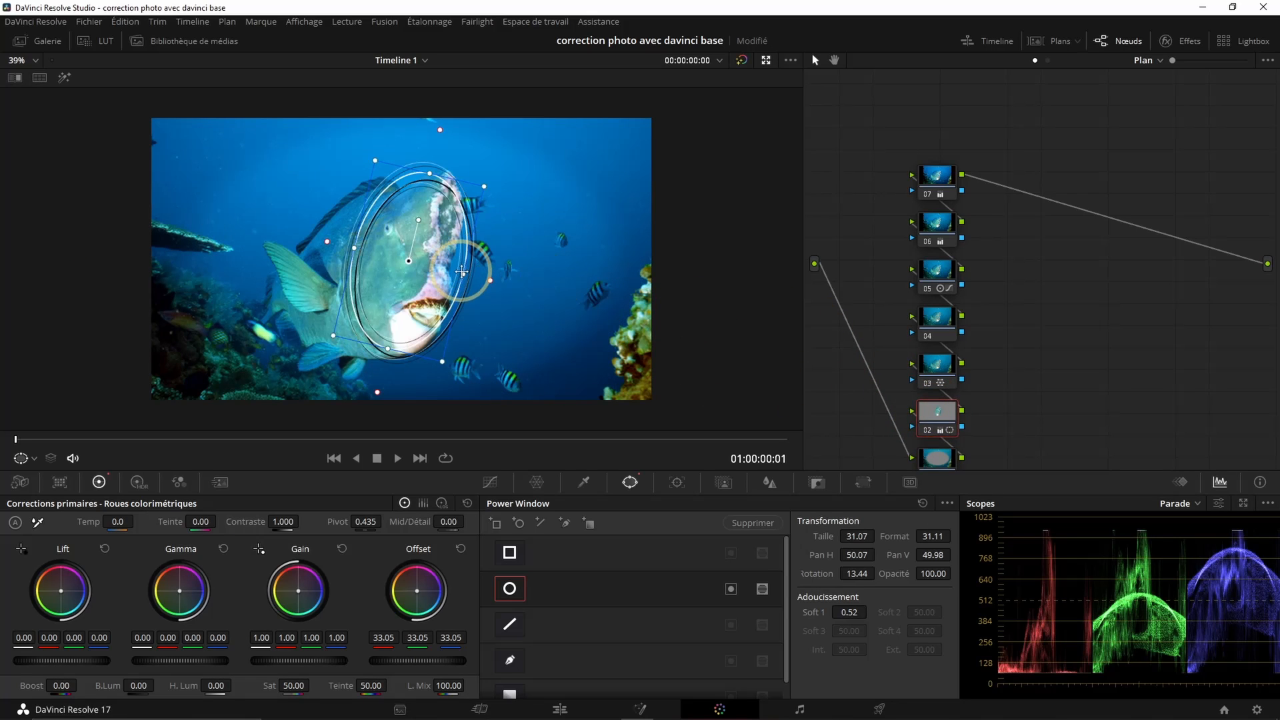
left_click_drag(461, 274, 448, 271)
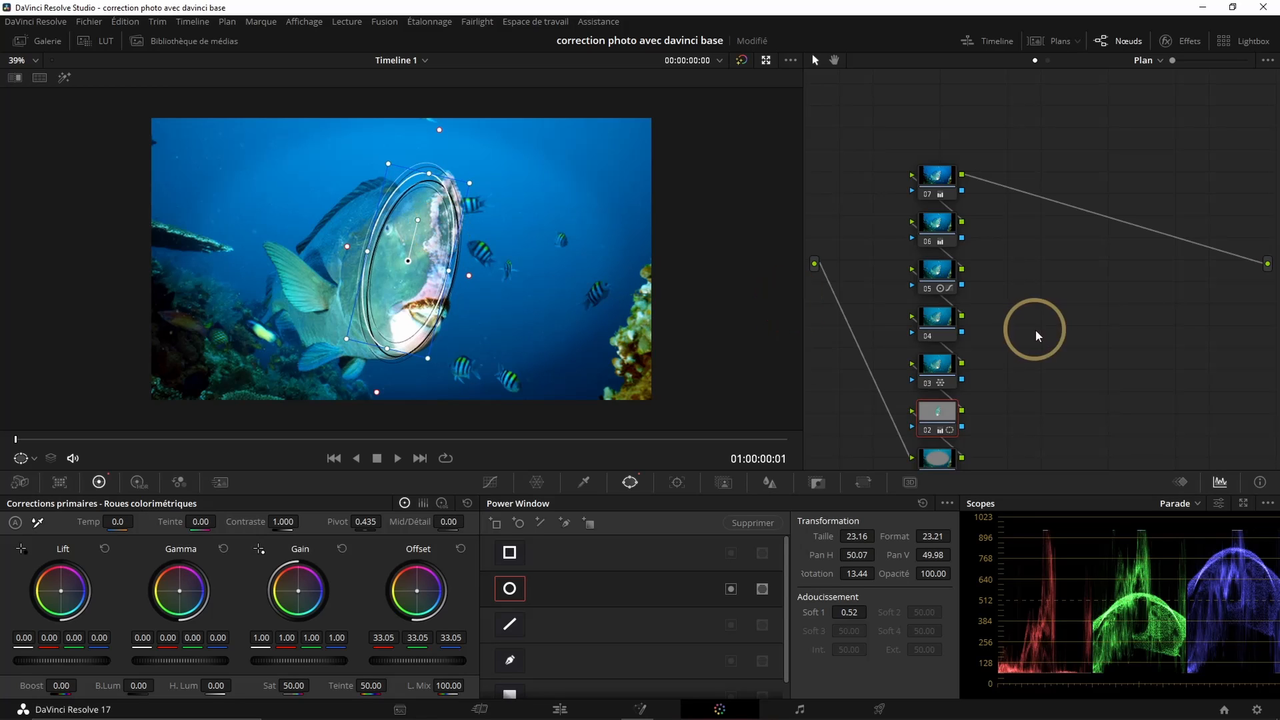
left_click(937, 457)
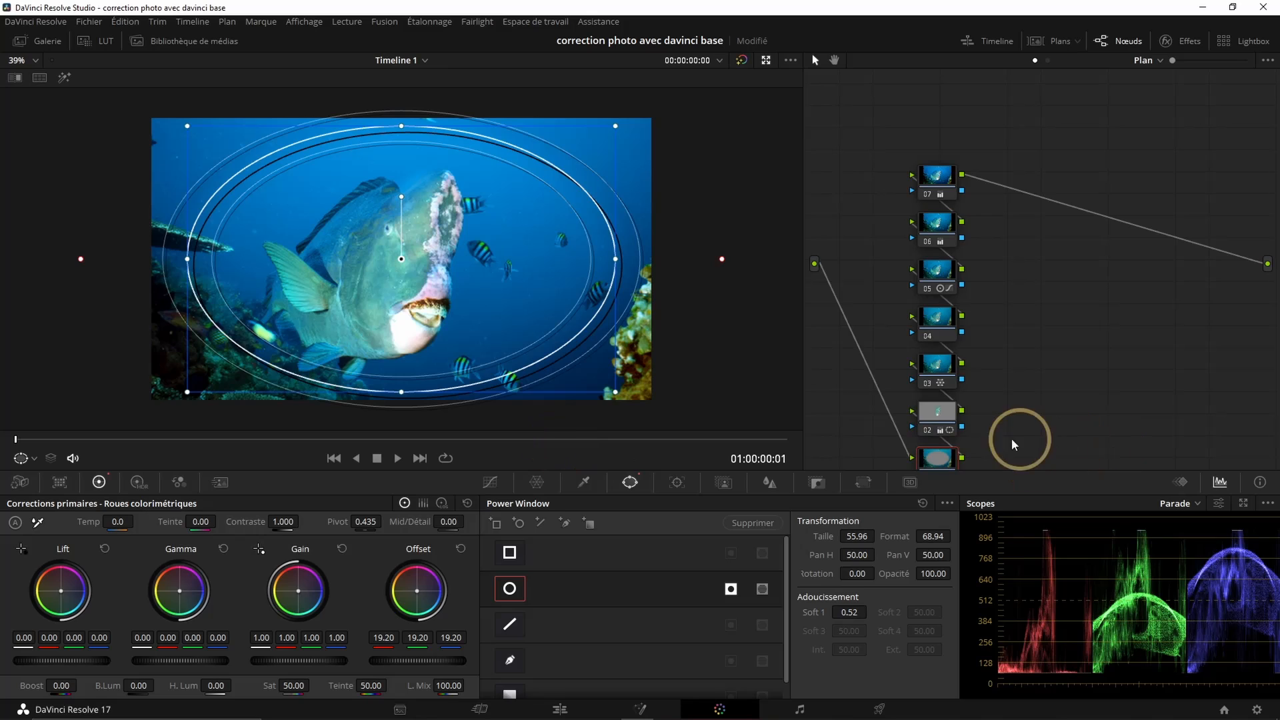
left_click(952, 278)
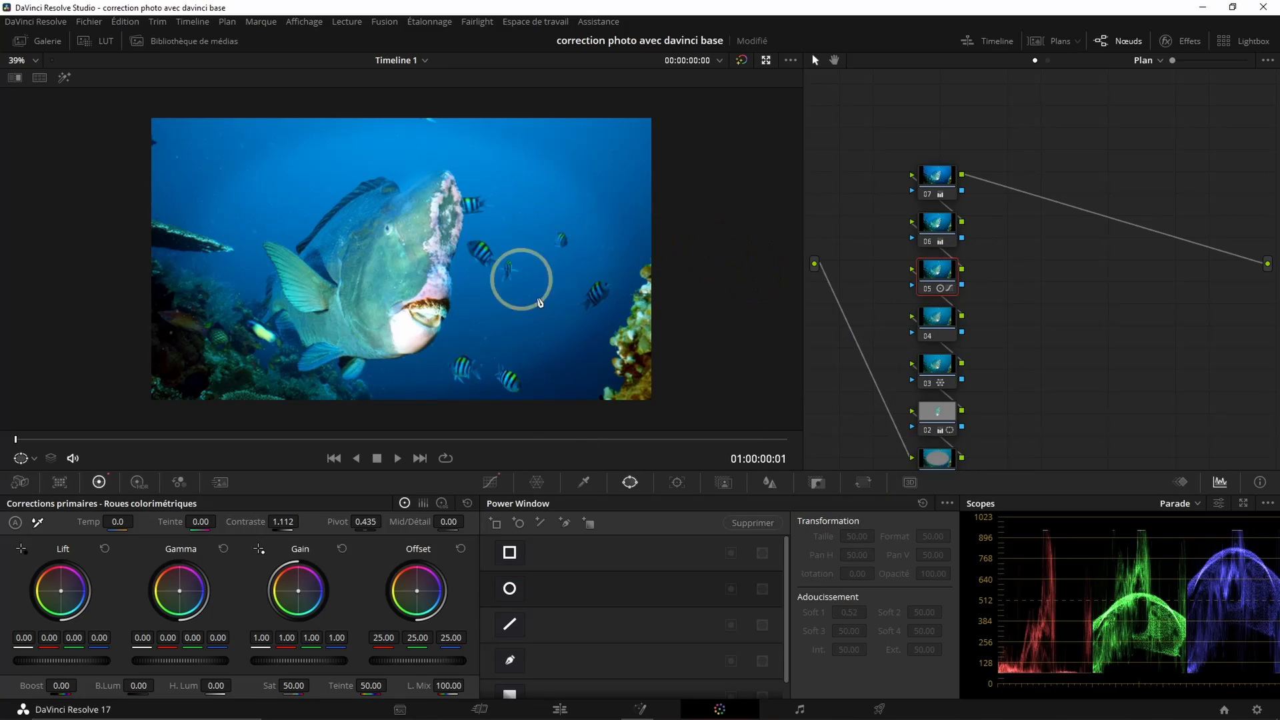
Soften the edge of the first node's vignette window to Soft 1 of 1.16 and view the photo without the overlay
left_click(940, 457)
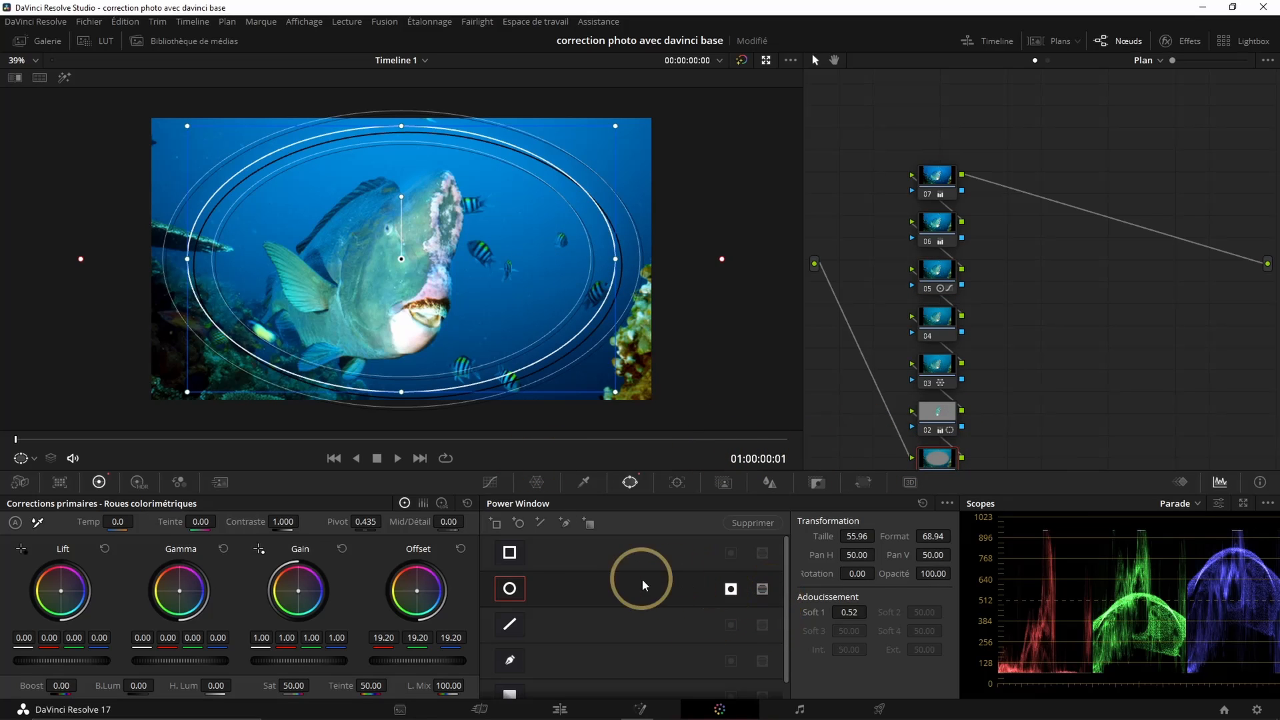
mouse_move(846, 612)
left_mouse_down()
mouse_move(881, 609)
mouse_move(867, 608)
left_mouse_up()
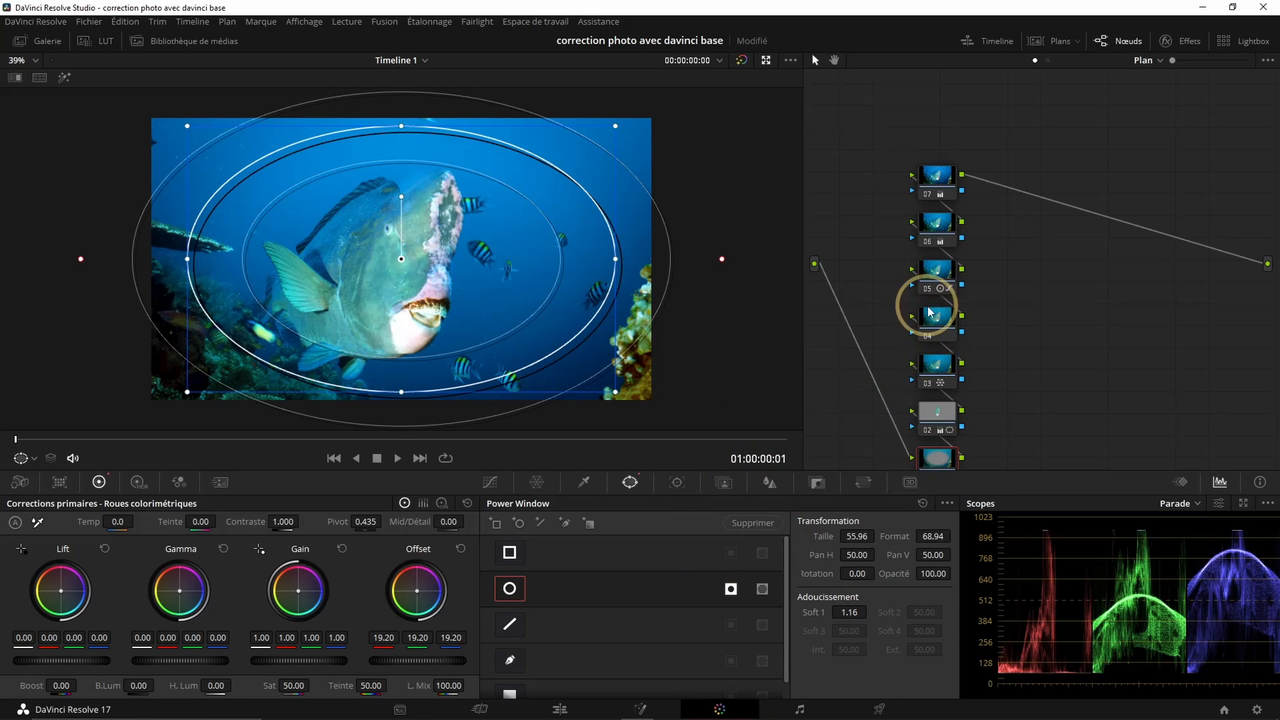
left_click(934, 315)
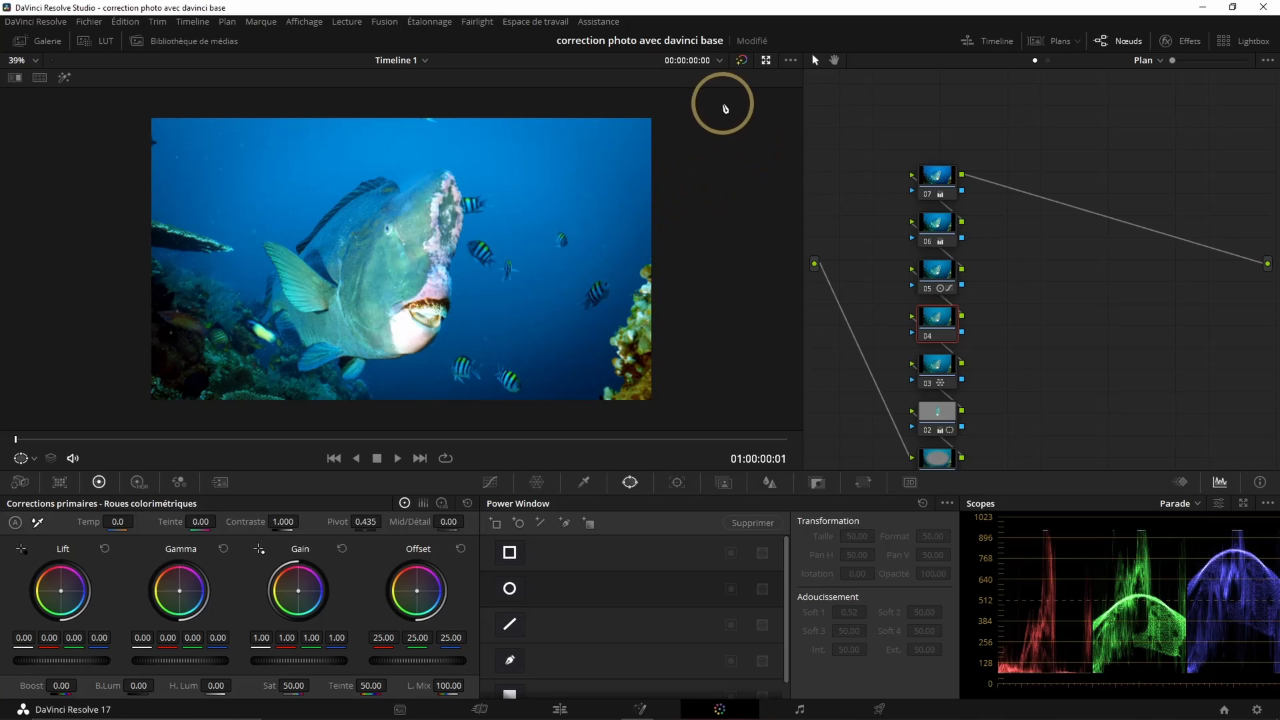
Compare the fish photo with and without all color corrections
left_click(741, 60)
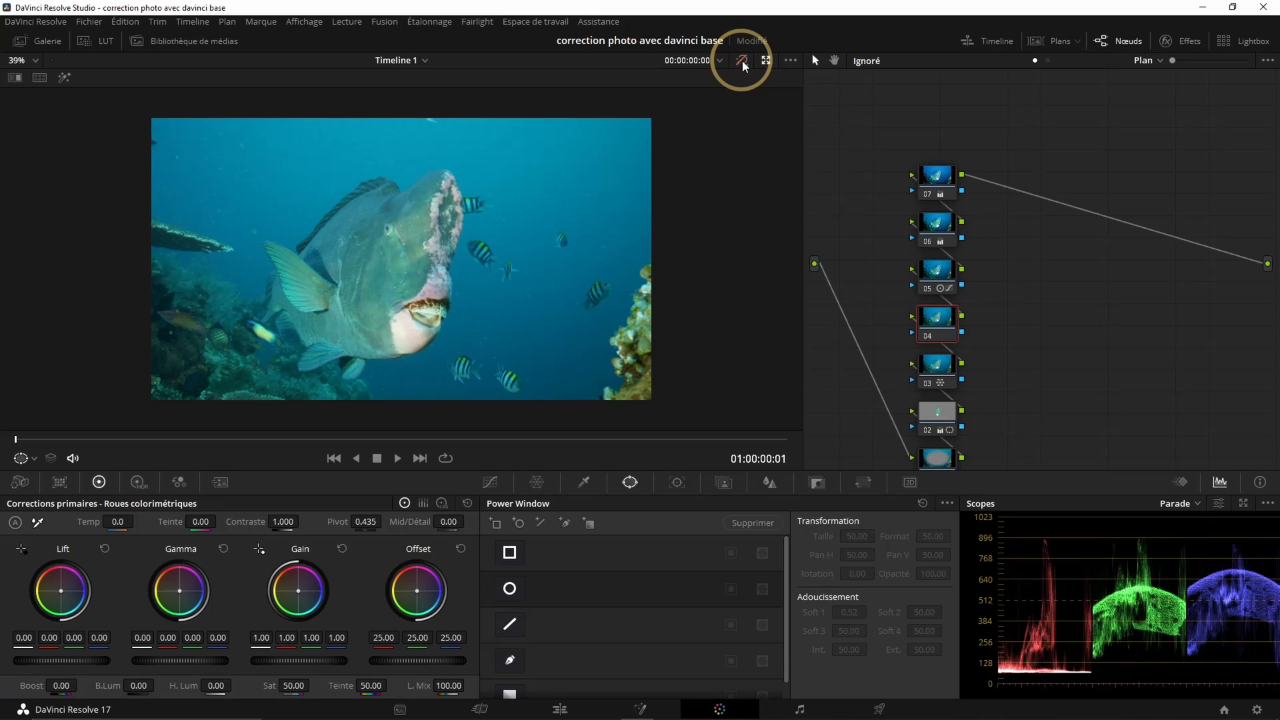
left_click(742, 60)
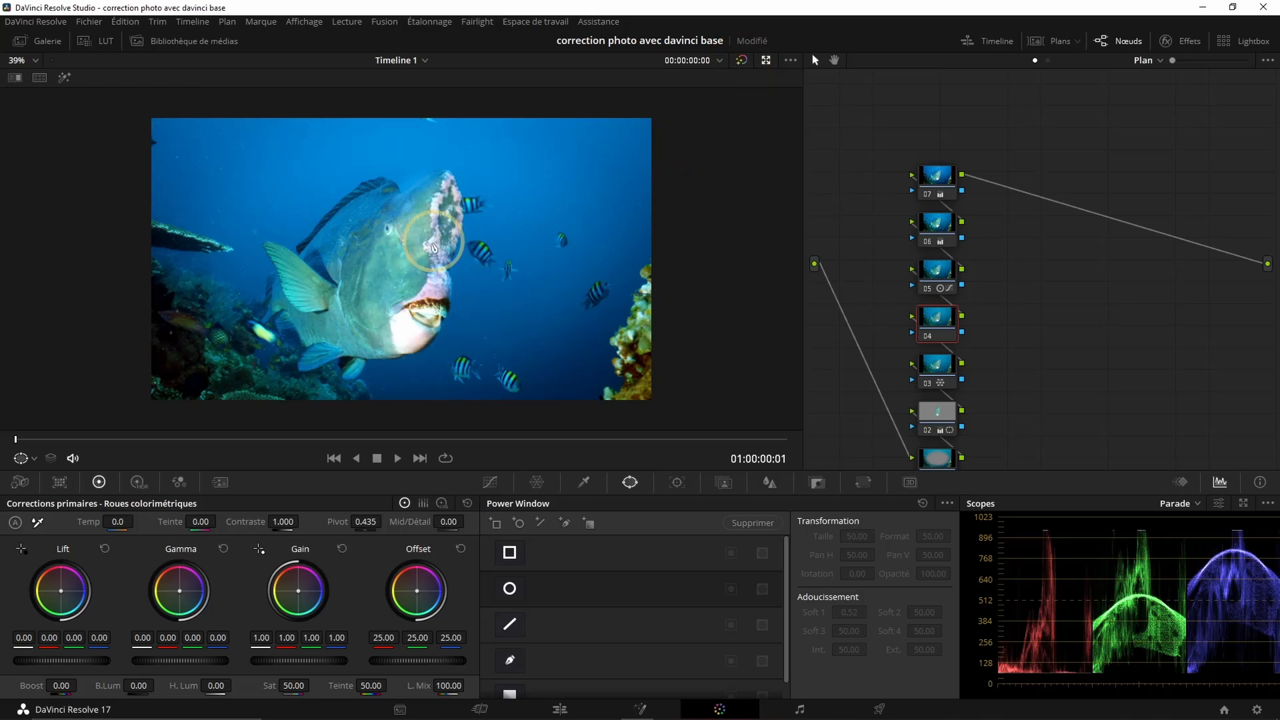
Set node 02's Offset to 32.90 and turn off its elliptical window so the brightening covers the whole fish photo
left_click(941, 412)
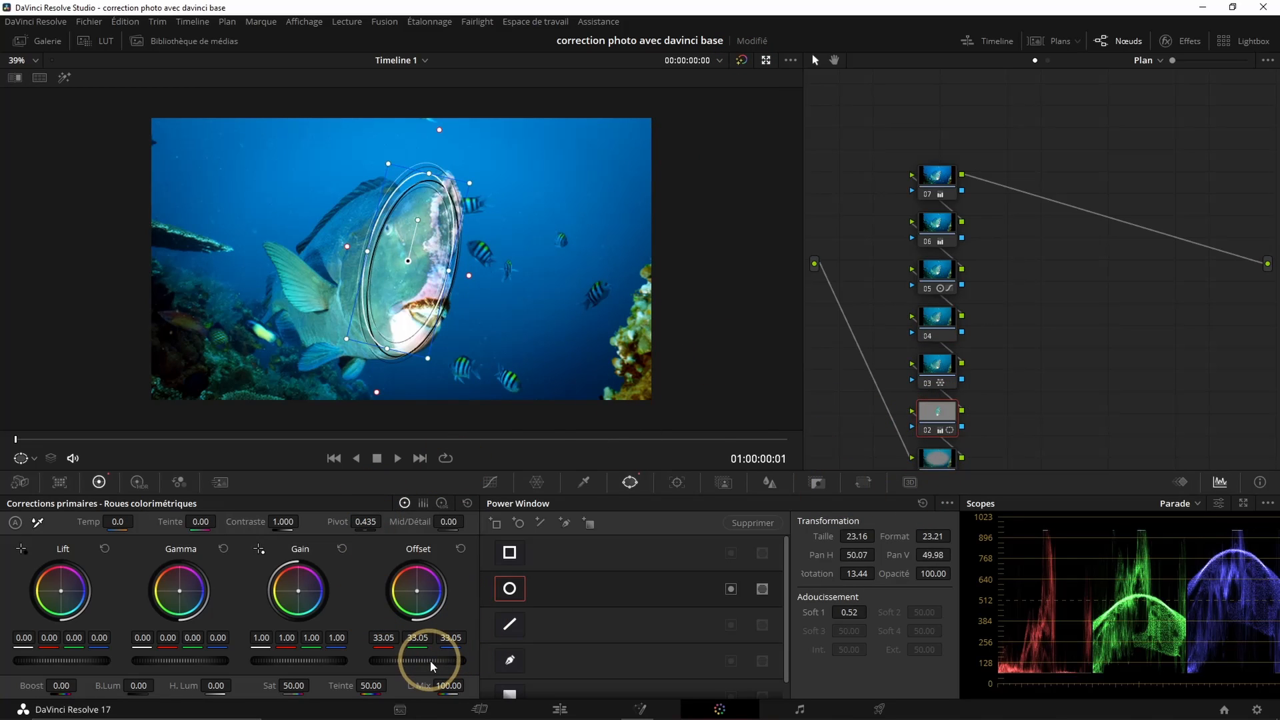
left_click_drag(404, 655, 369, 649)
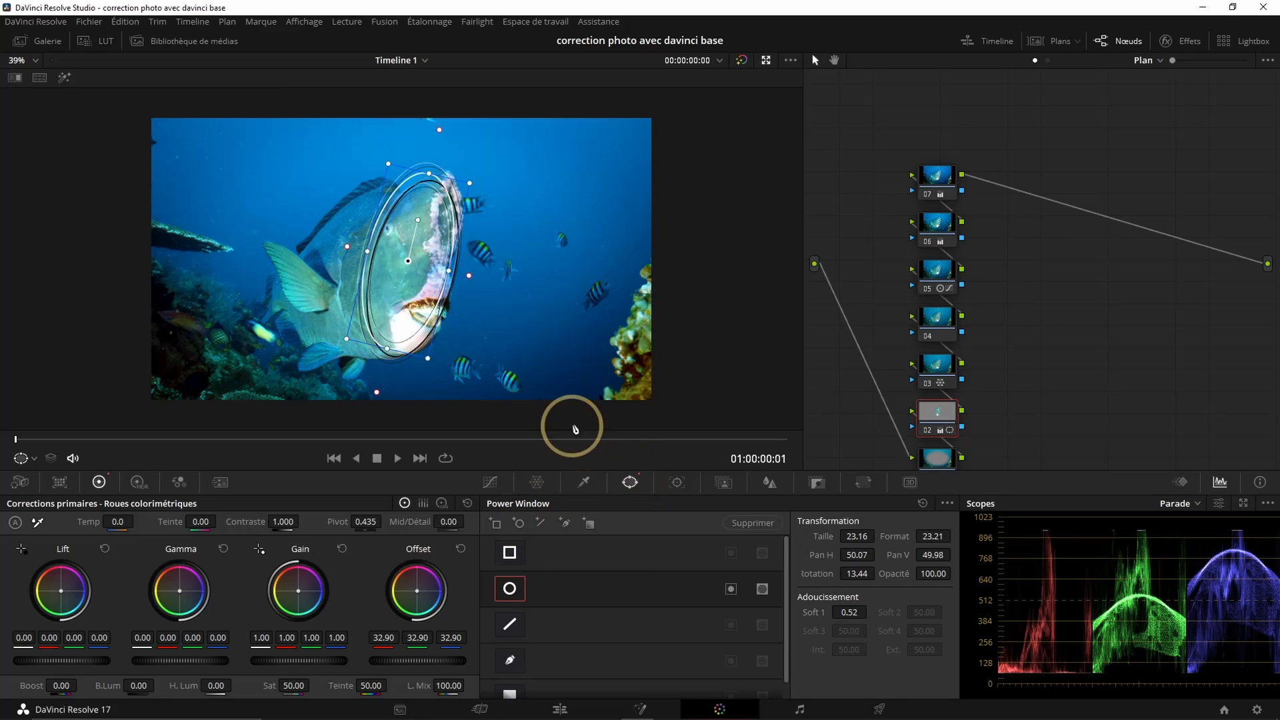
left_click(514, 587)
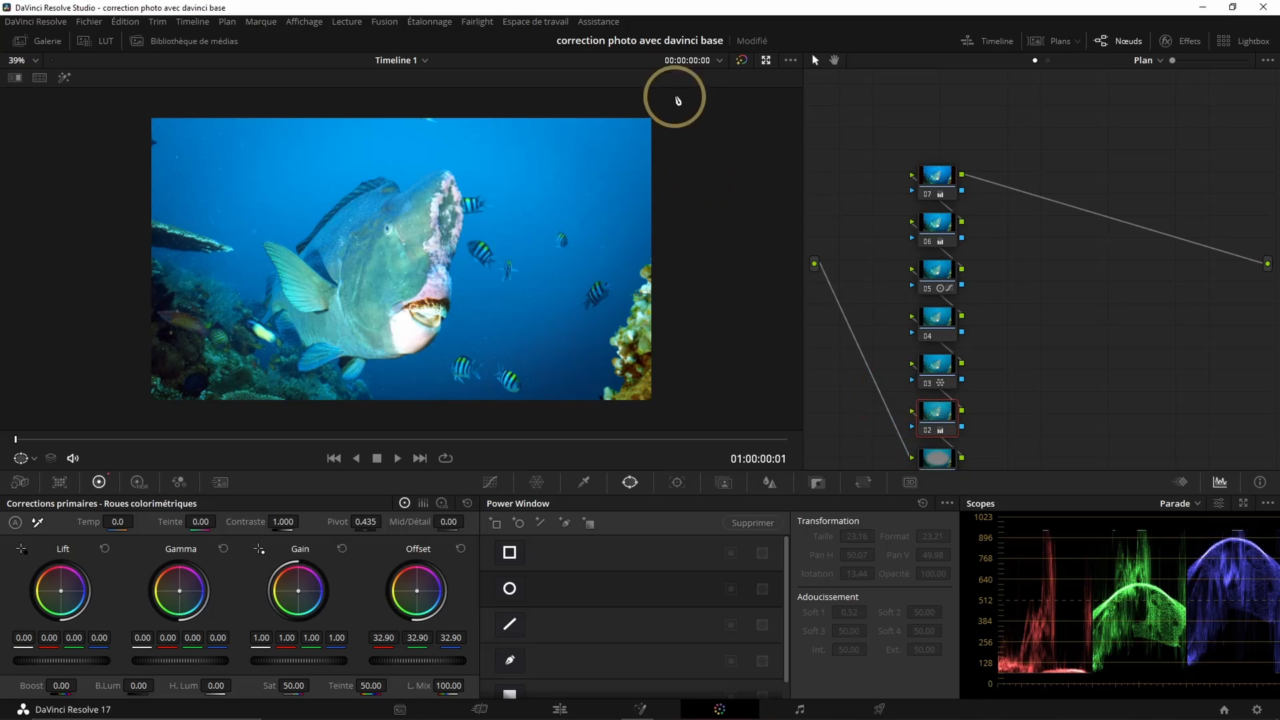
Compare the fish photo with and without the grades, and lower node 02's Offset to 30.95
left_click(742, 62)
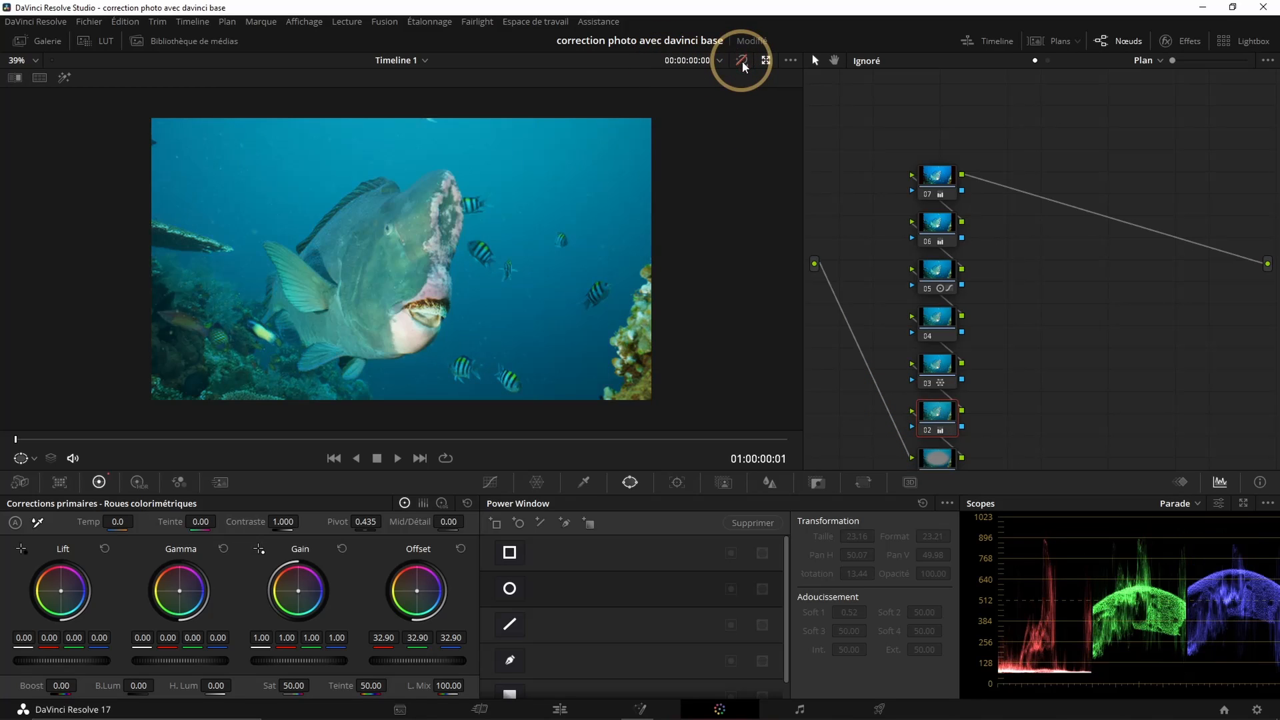
left_click(742, 61)
left_click(742, 61)
left_click(742, 61)
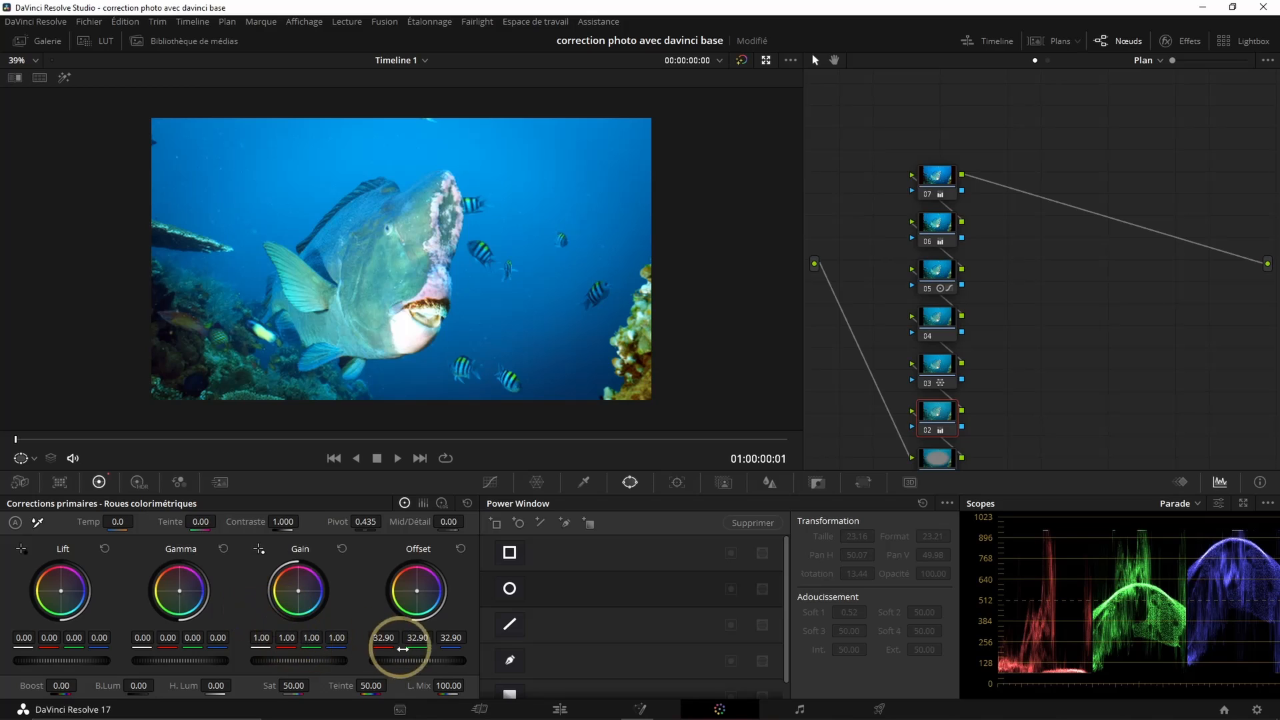
left_click_drag(419, 658, 288, 660)
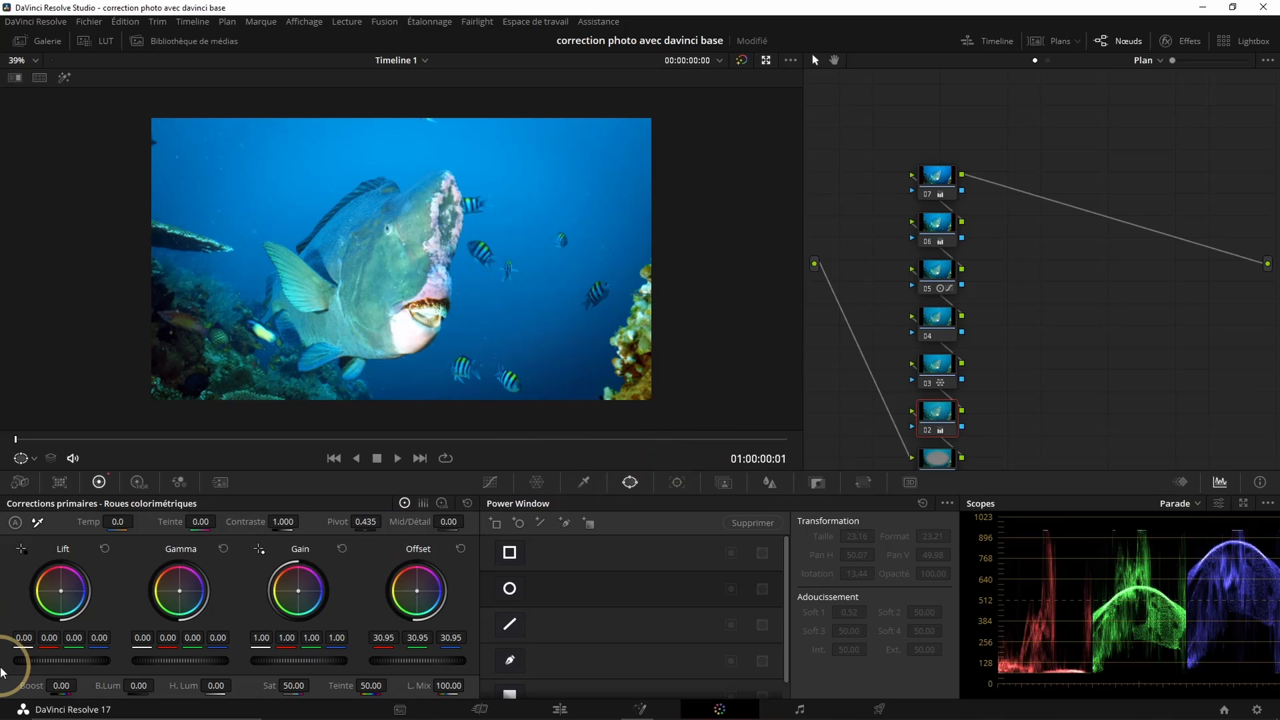
Go to the diver photo and add six serial nodes before its first node to make a seven-node chain
key("Right")
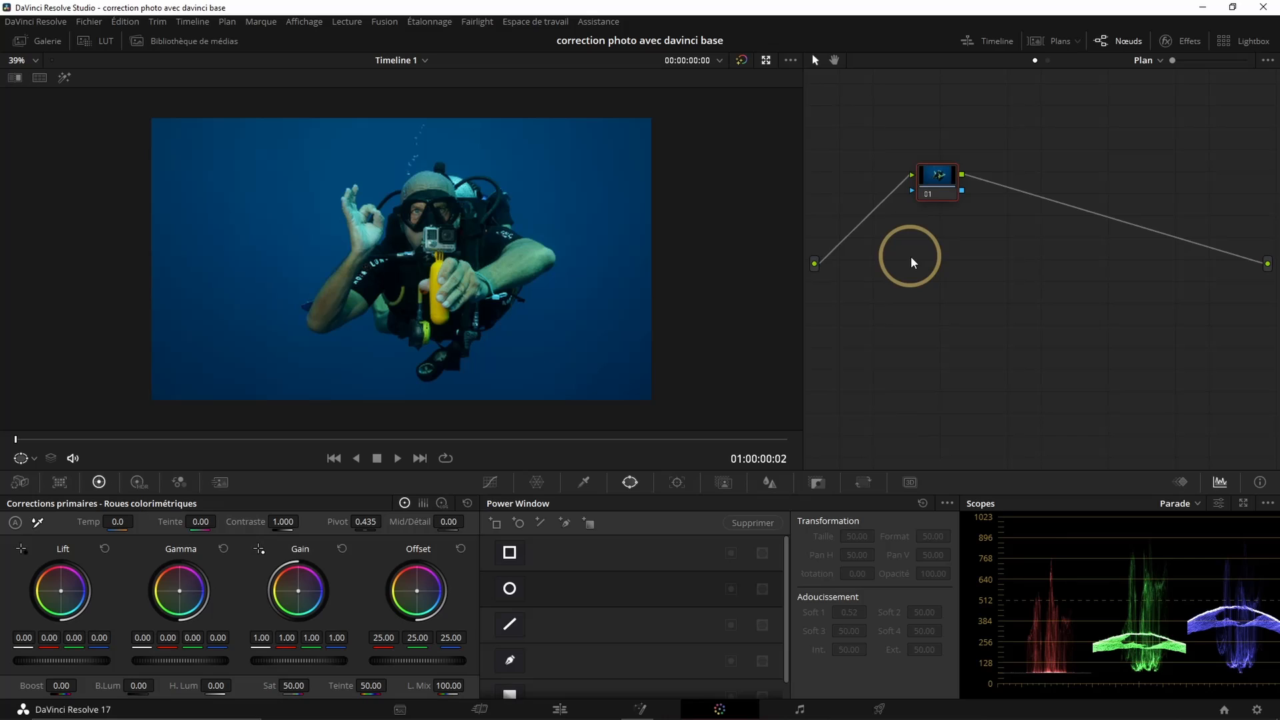
key("shift+s")
key("shift+s")
key("shift+s")
key("shift+s")
key("shift+s")
key("shift+s")
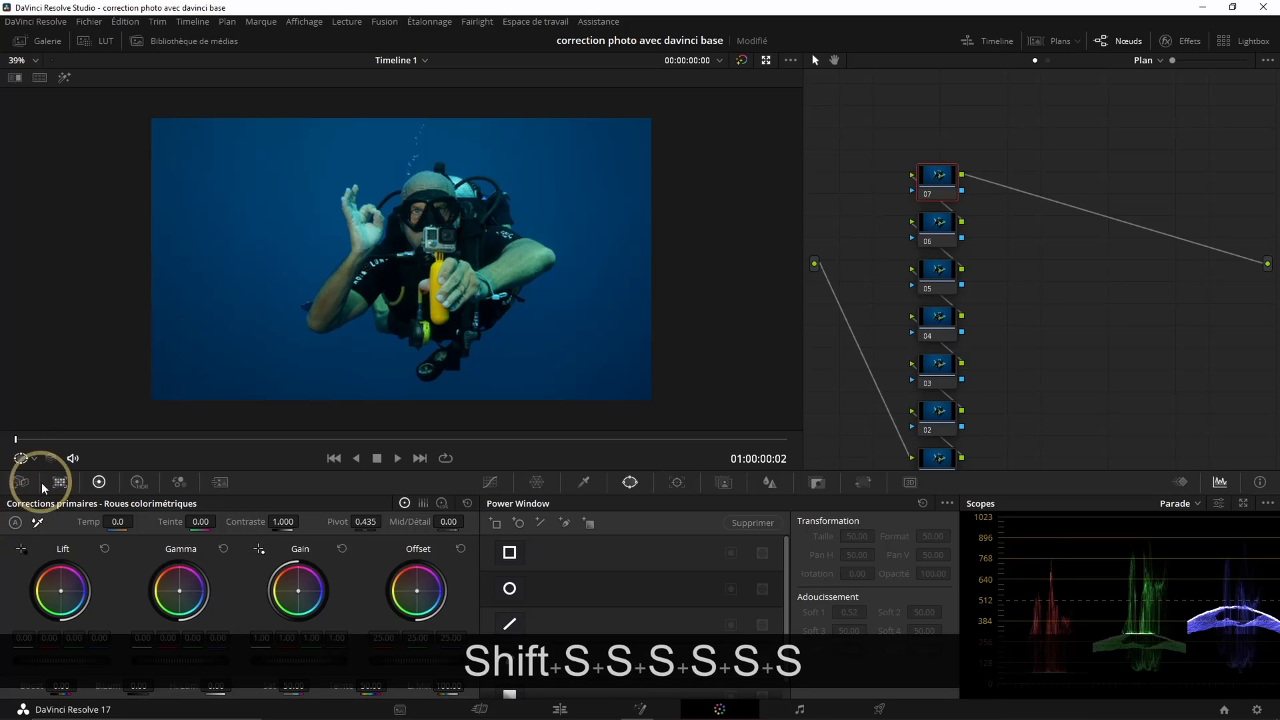
Try to white-balance node 07 from the white area behind the diver's head with Offset red 13.48 and green 16.92, and reset the node
left_click(38, 522)
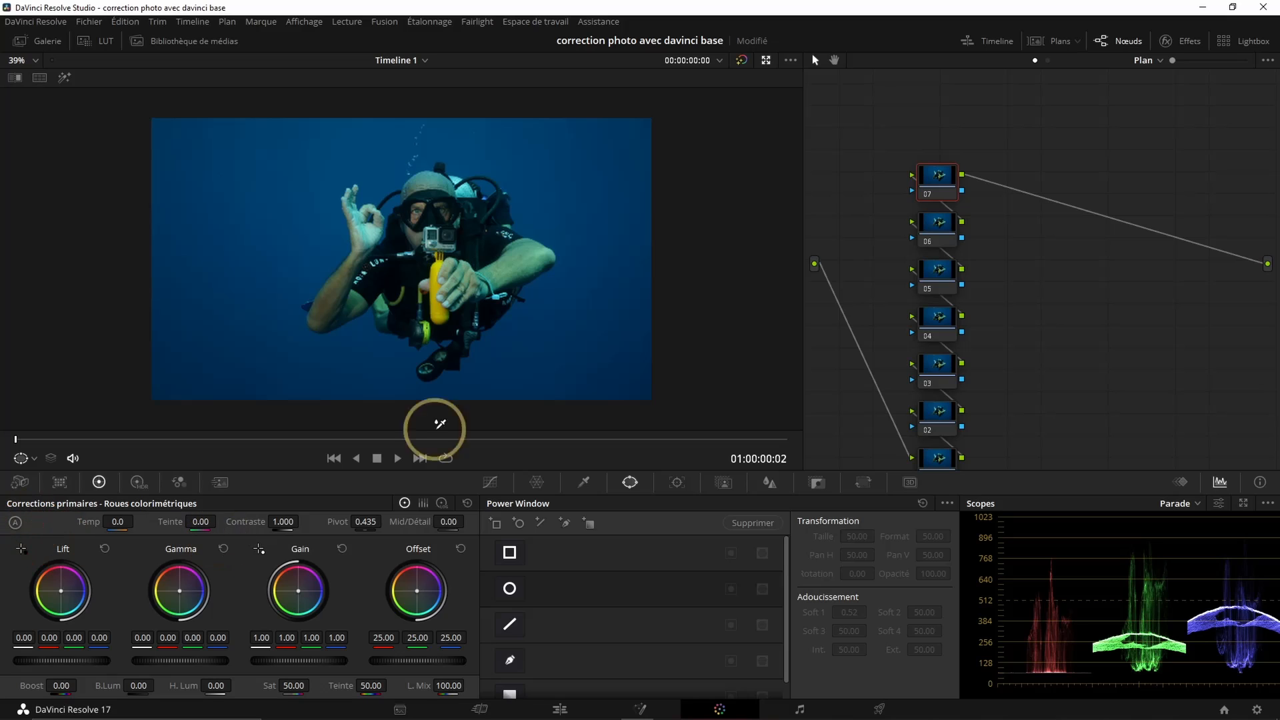
left_click(472, 189)
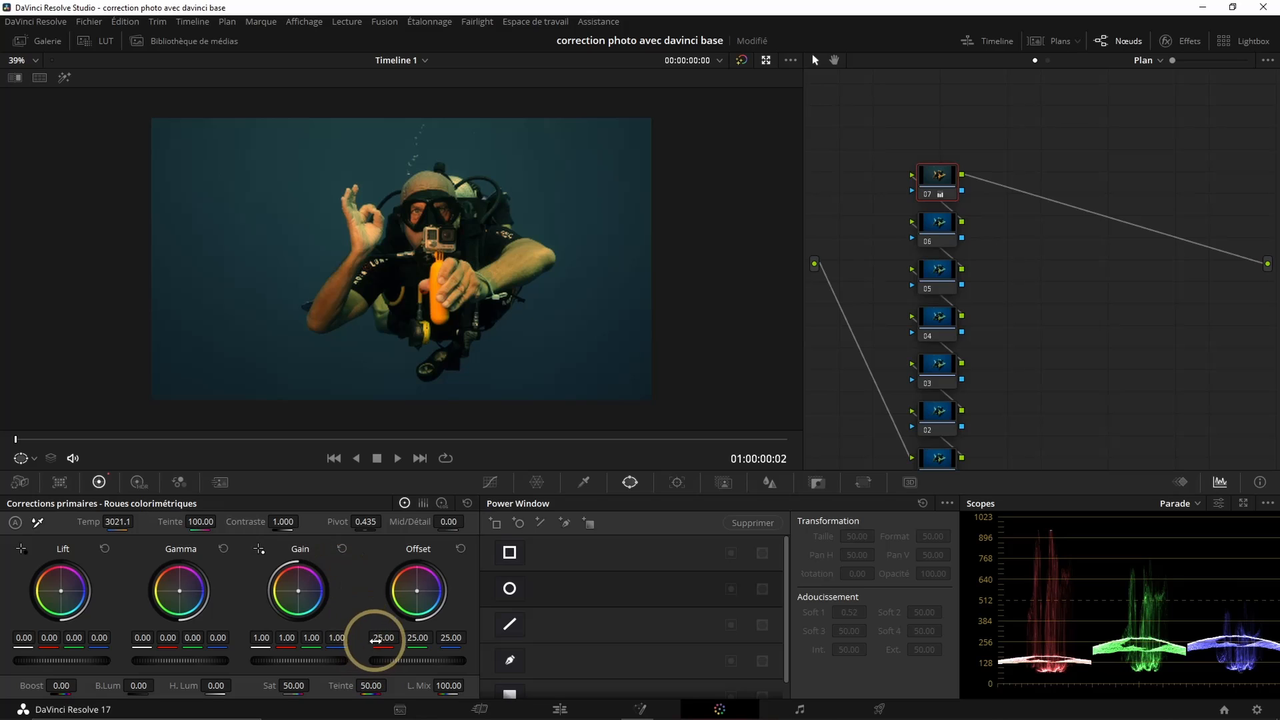
mouse_move(376, 640)
left_mouse_down()
mouse_move(391, 637)
mouse_move(285, 643)
left_mouse_up()
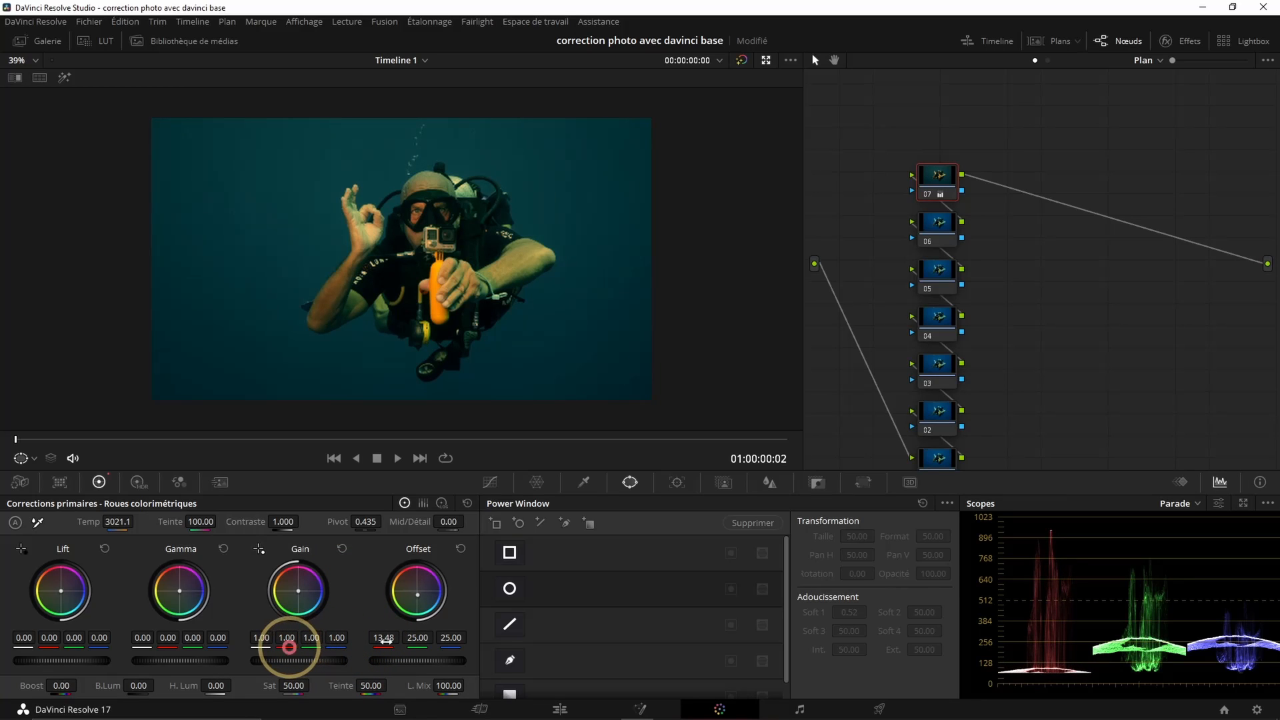
left_click_drag(417, 638, 348, 644)
left_click(418, 400)
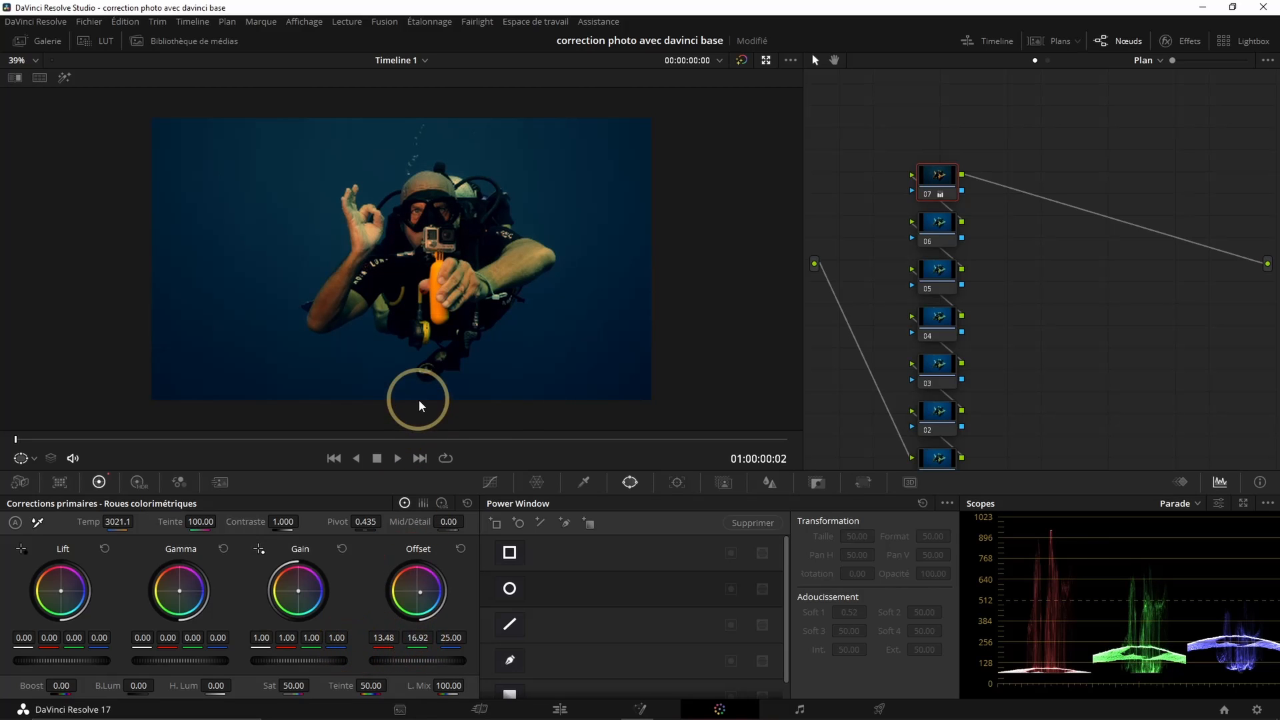
right_click(932, 175)
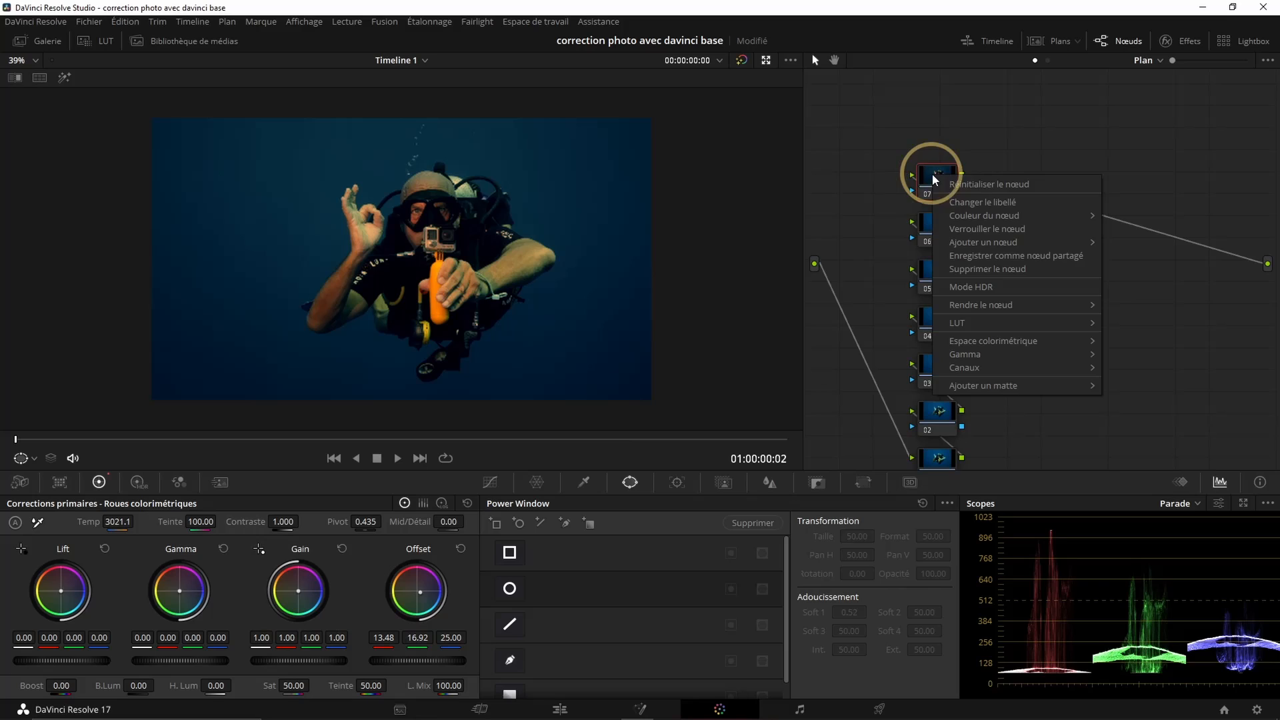
left_click(966, 185)
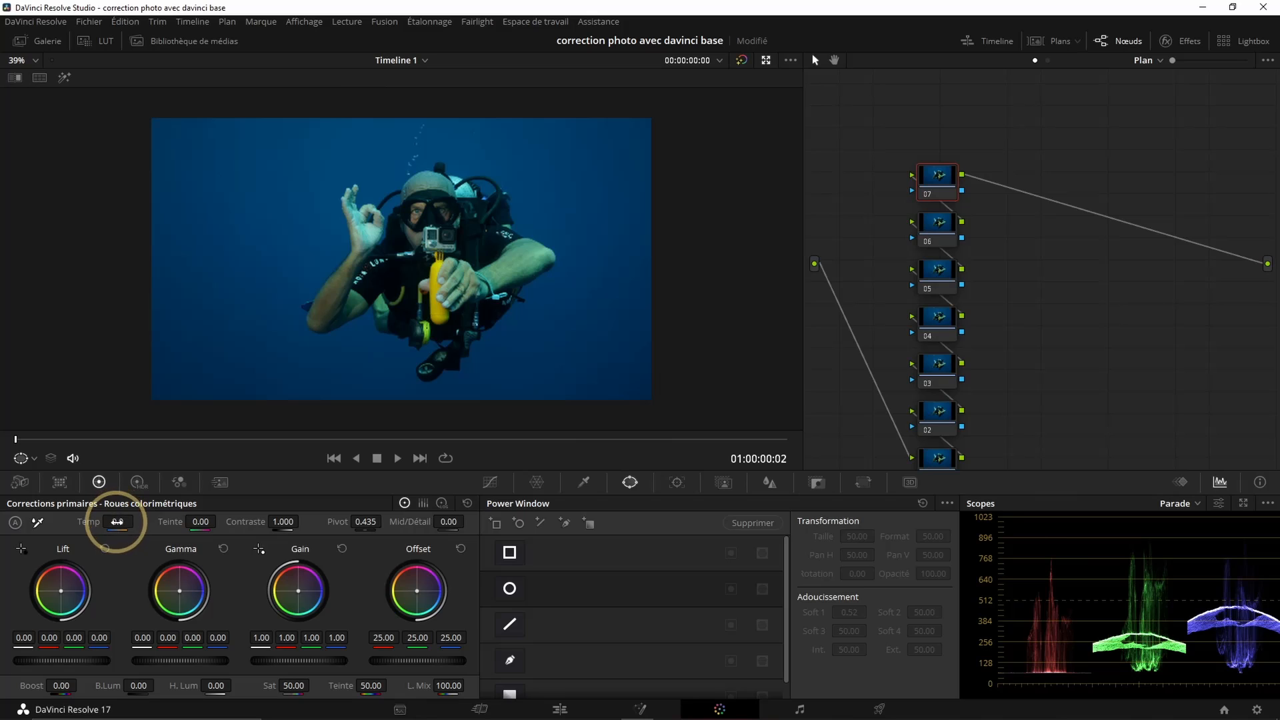
Set node 07 to temperature 510.0, tint 34.50 and red Offset 35.40, and compare the node off and on
left_click_drag(116, 522, 244, 533)
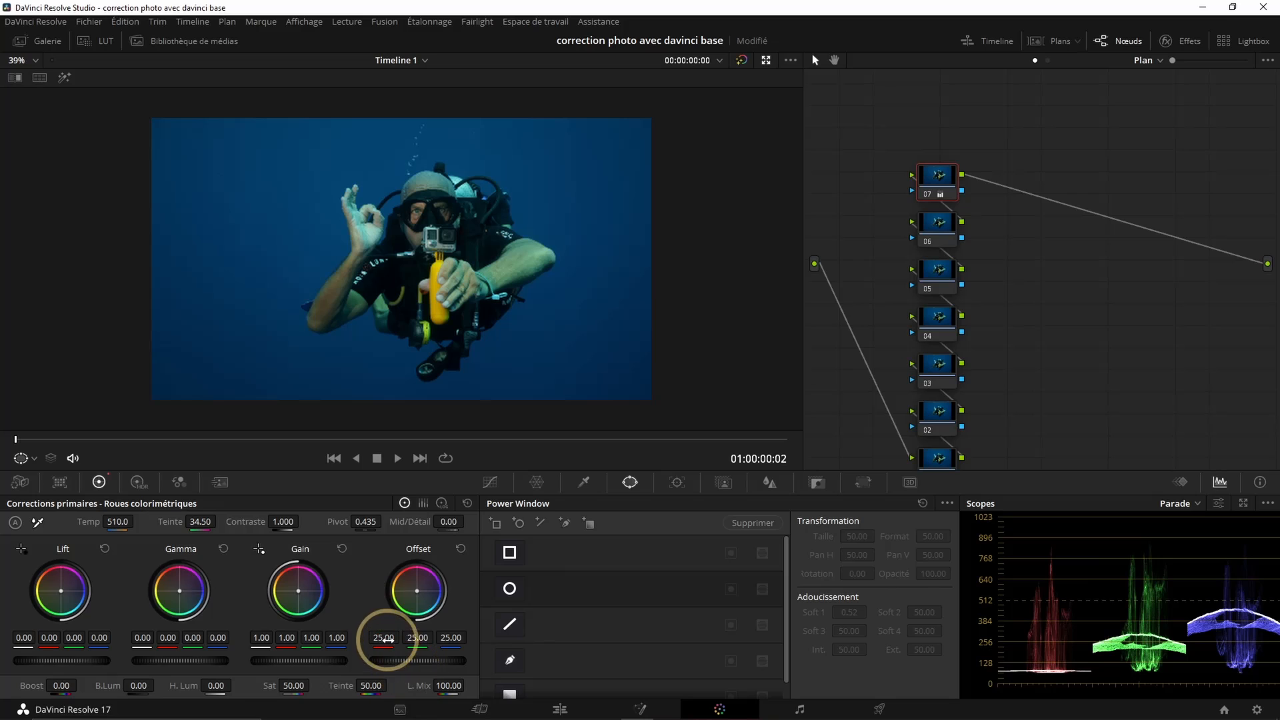
mouse_move(385, 638)
left_mouse_down()
mouse_move(500, 637)
mouse_move(418, 650)
mouse_move(470, 637)
left_mouse_up()
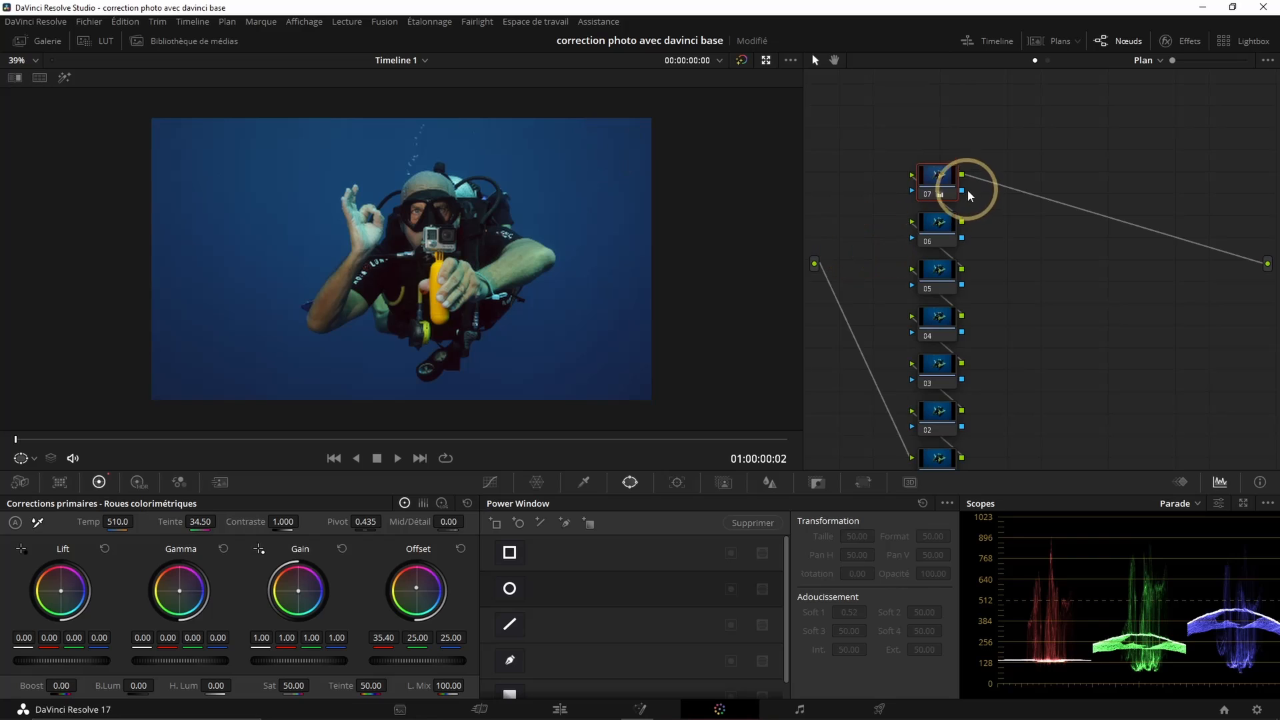
left_click(930, 195)
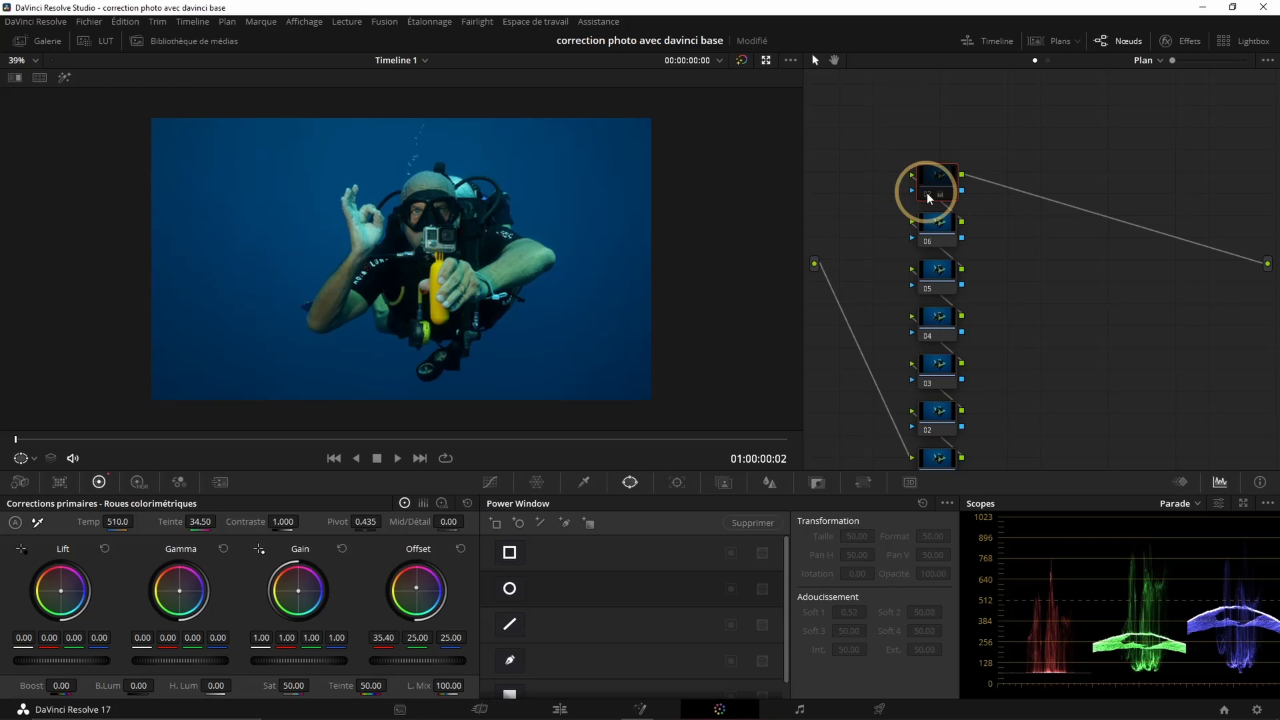
left_click(928, 193)
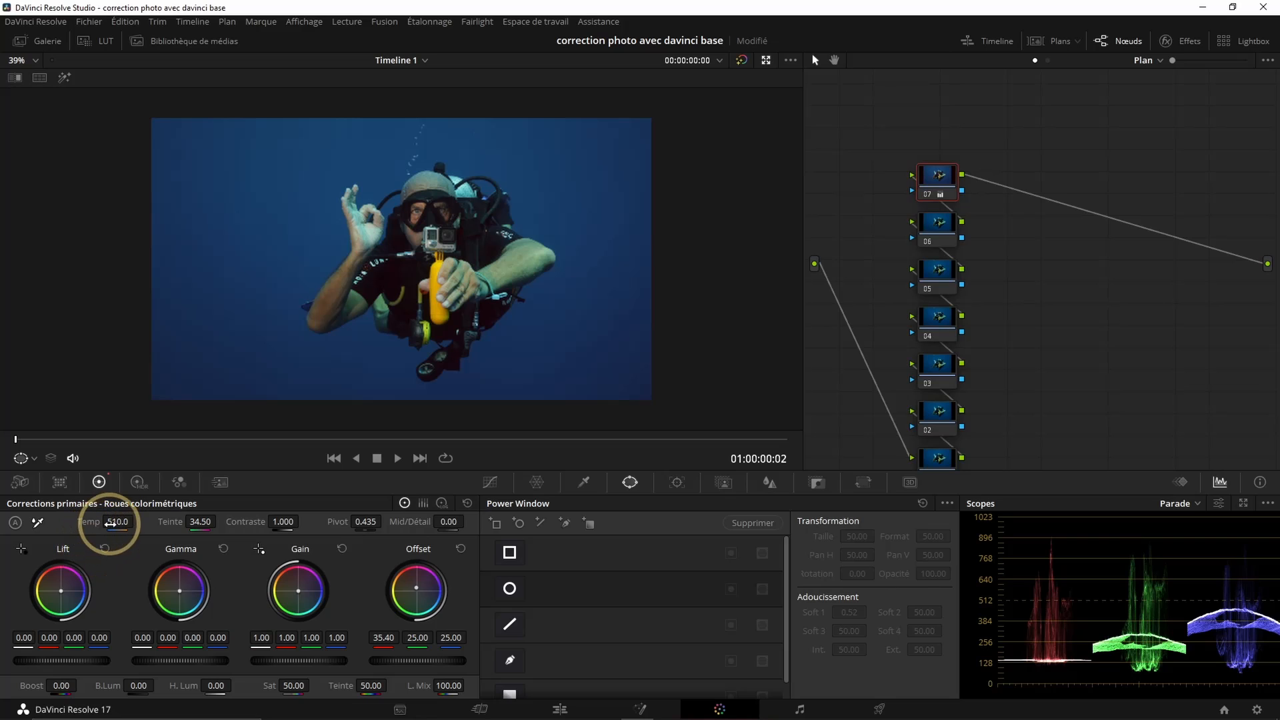
Raise node 07's temperature to 1130.0 and compare the diver photo with the node off and on
left_click_drag(111, 524, 150, 523)
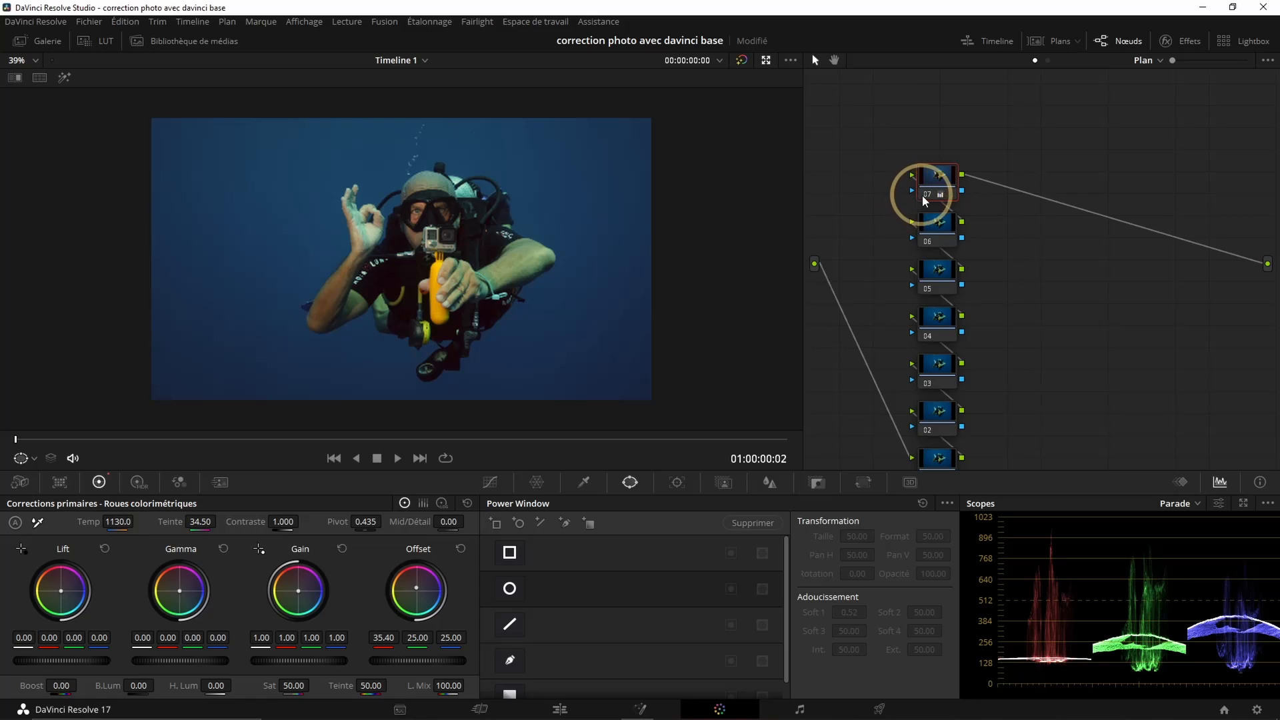
left_click(926, 196)
left_click(924, 194)
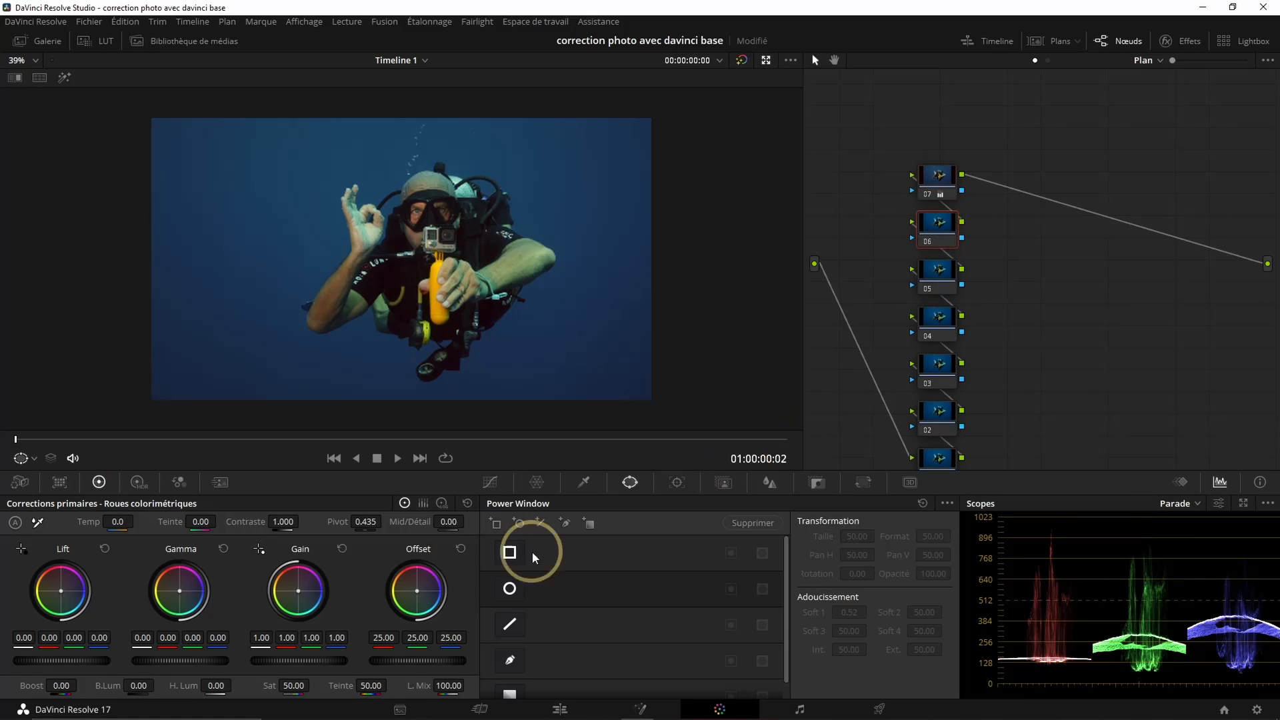
Normalize the diver photo in node 06 by raising Gain to 1.15 and slightly lowering Lift
left_click_drag(295, 657, 458, 657)
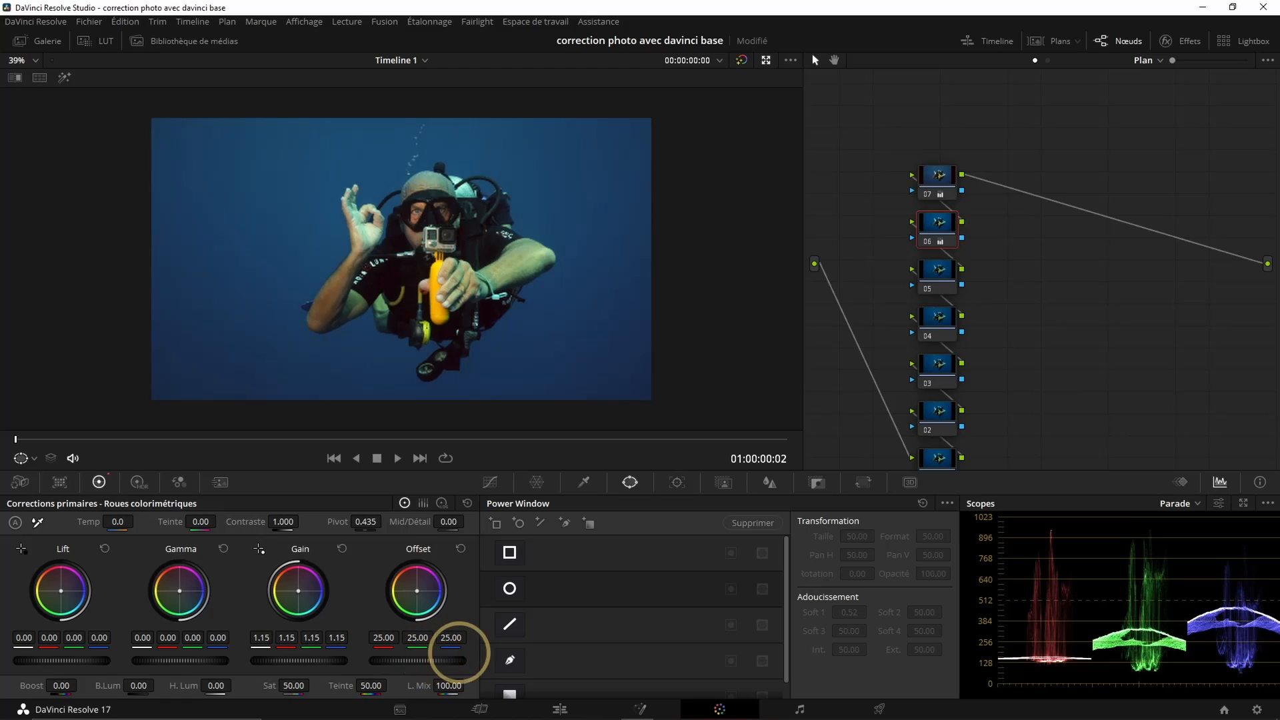
left_click_drag(86, 659, 70, 658)
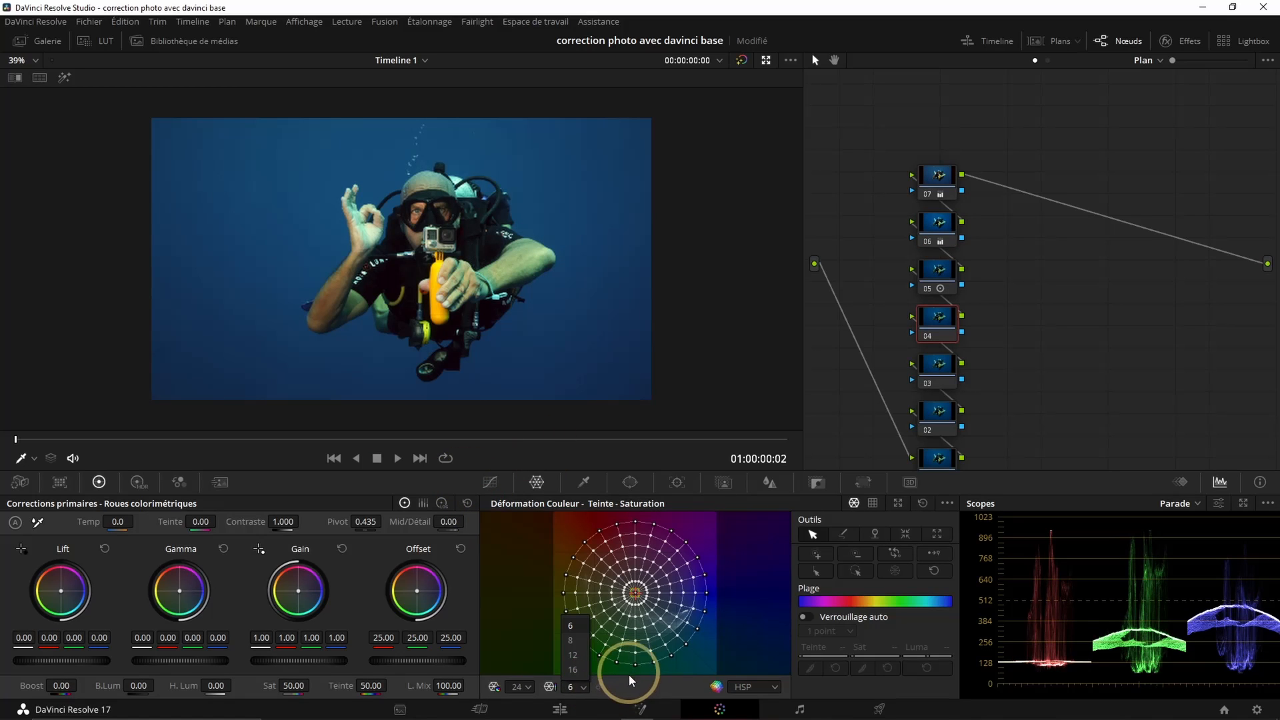
Set node 04's Color Warper to 16 saturation divisions and shift the blue of the water to hue 0.37 and saturation 0.96
left_click(577, 687)
left_click(573, 669)
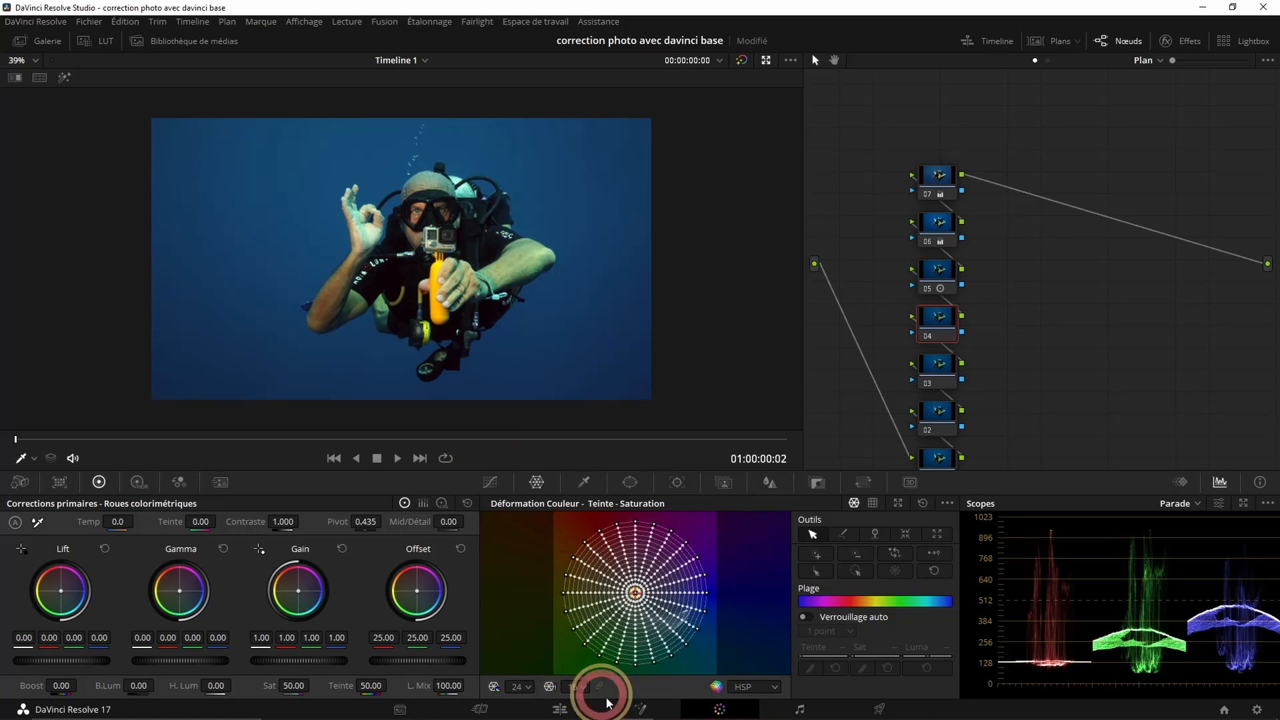
left_click(572, 165)
left_click_drag(571, 165, 578, 164)
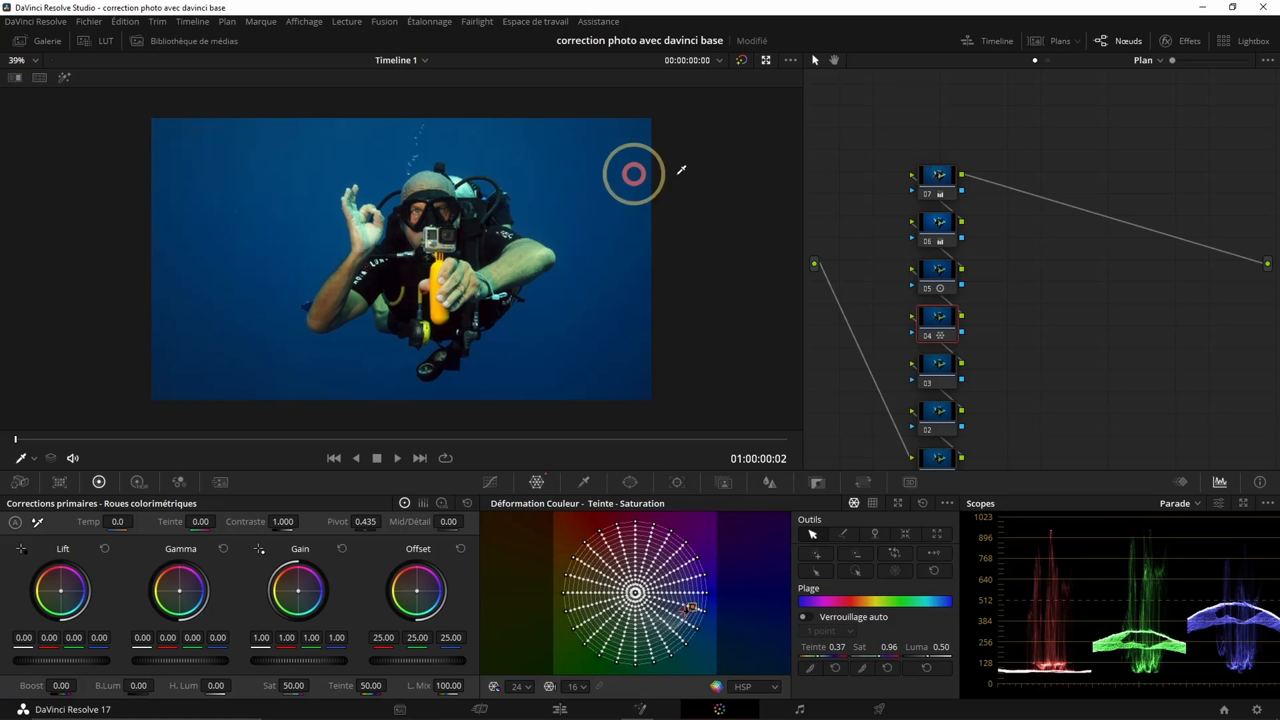
left_click(879, 396)
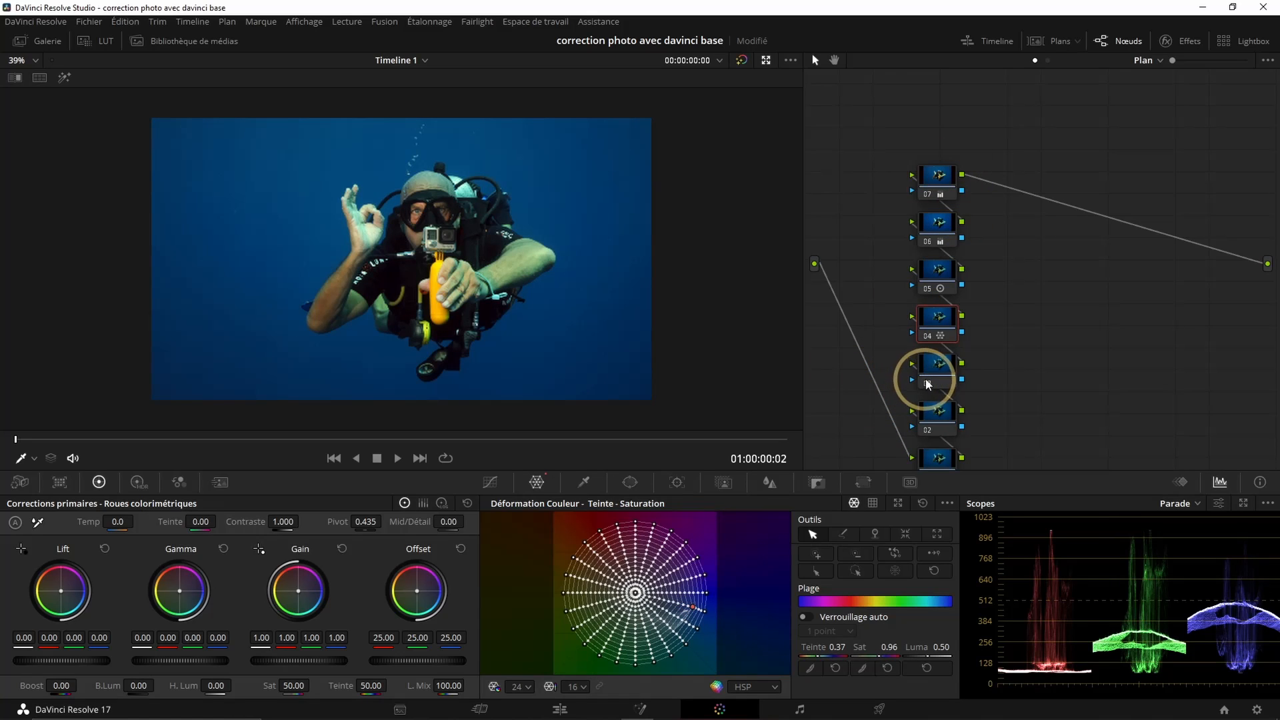
left_click(927, 336)
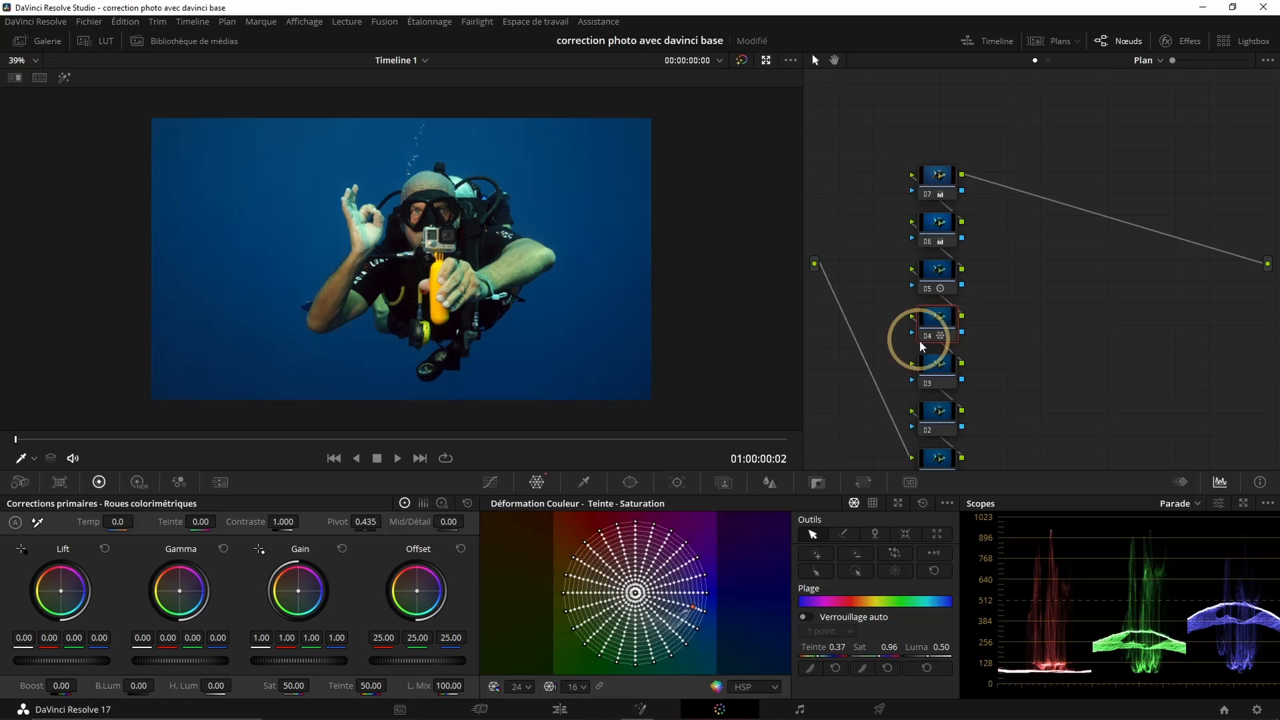
Give node 03's Color Warper 24 hue and 16 saturation divisions, and warp the skin tone sampled on the diver's forearm
left_click(936, 367)
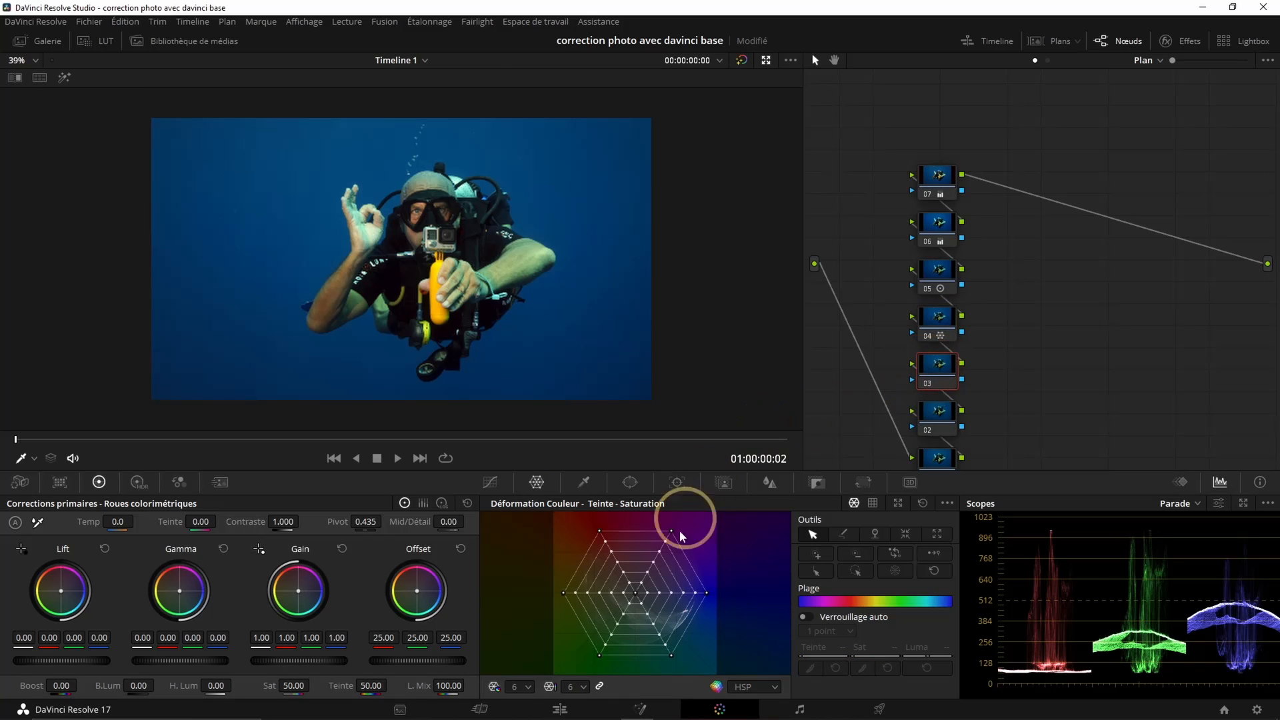
left_click(581, 687)
left_click(572, 670)
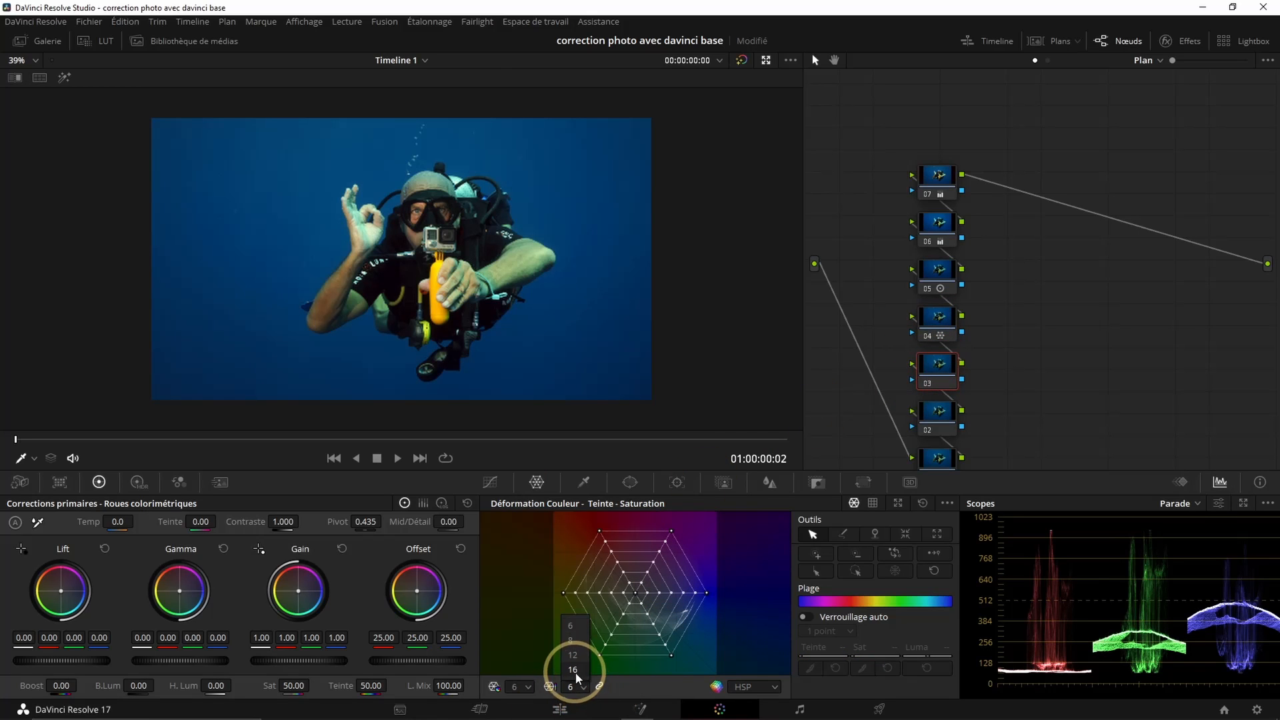
left_click(520, 687)
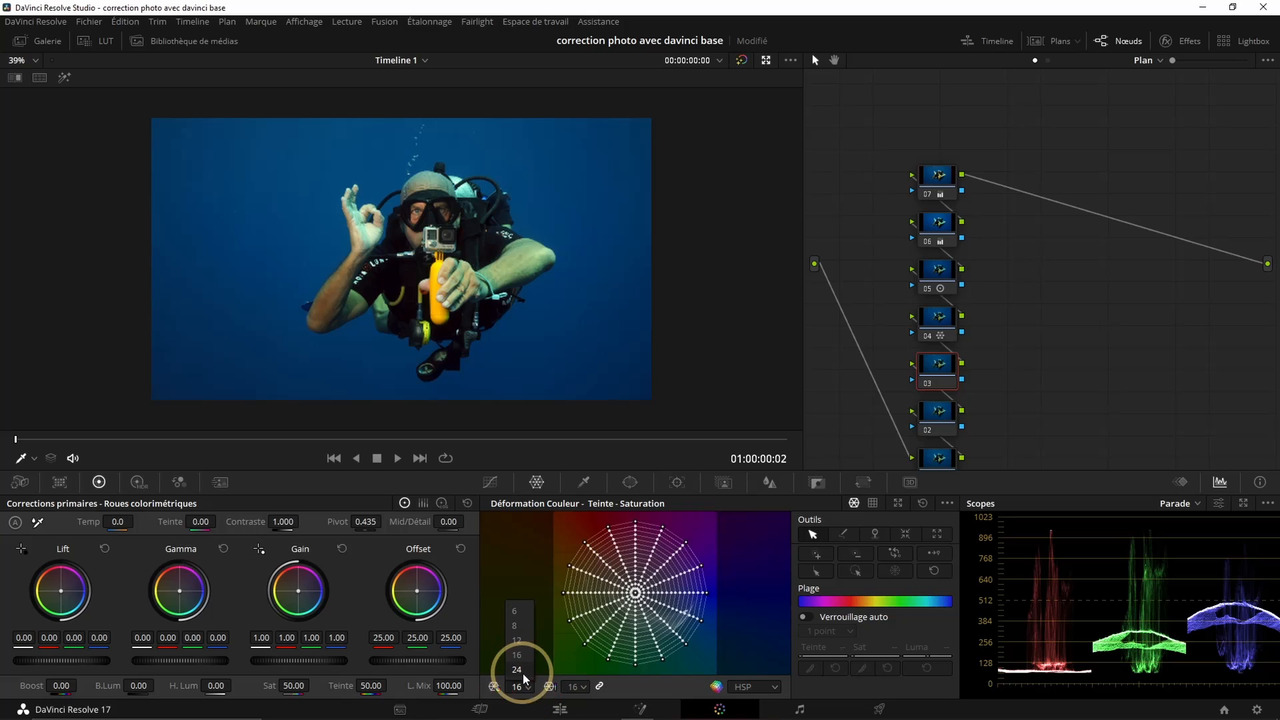
left_click(523, 674)
left_click(521, 260)
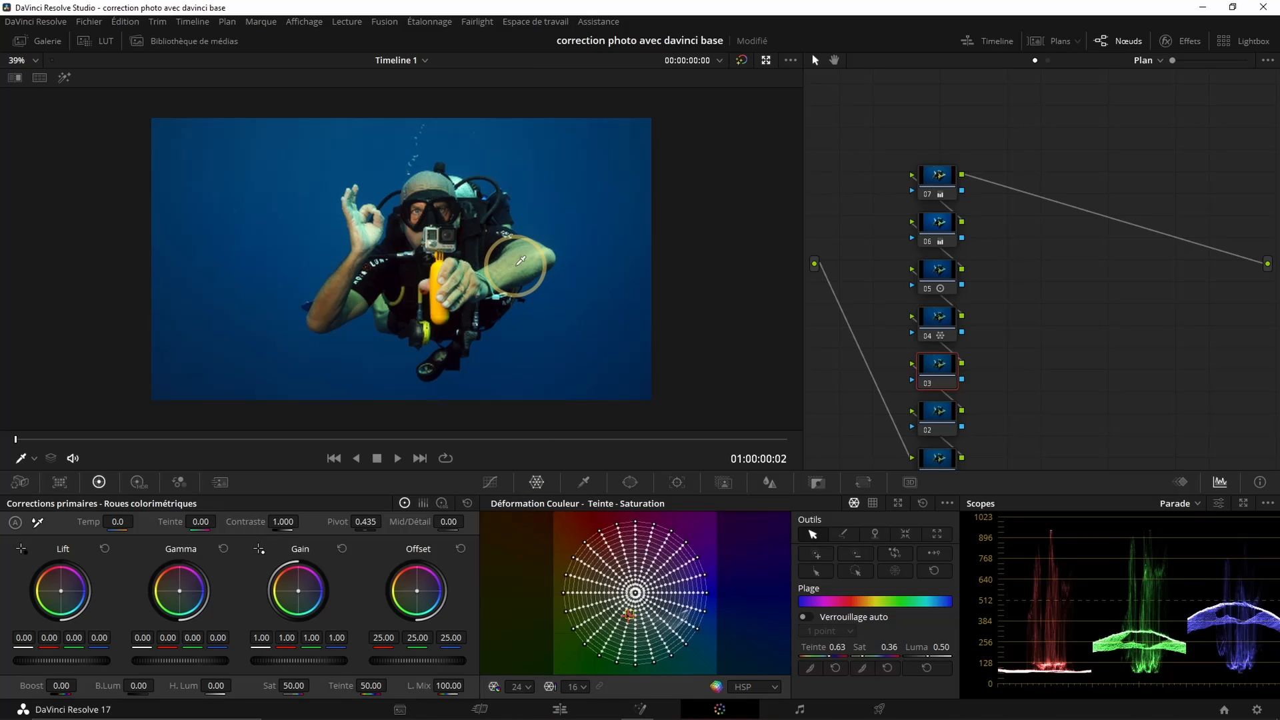
left_click_drag(521, 260, 999, 354)
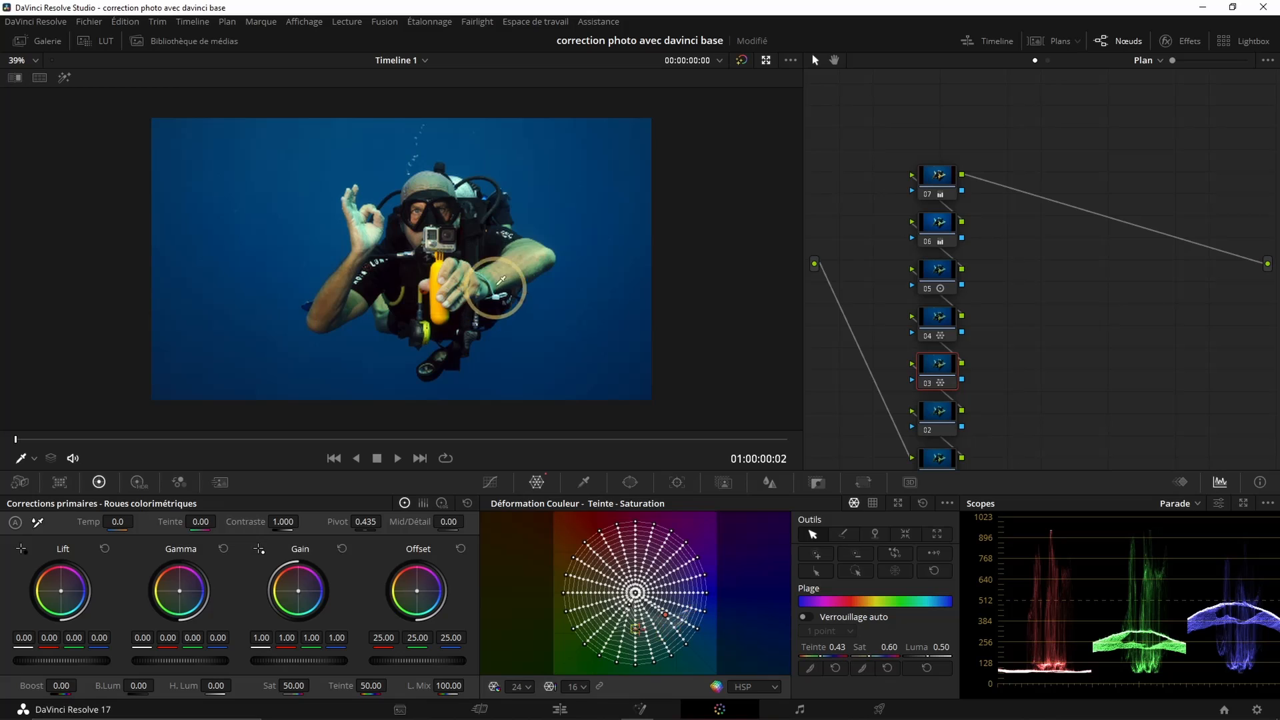
Compare the diver photo with and without all color corrections
scroll(503, 286, "up", 1)
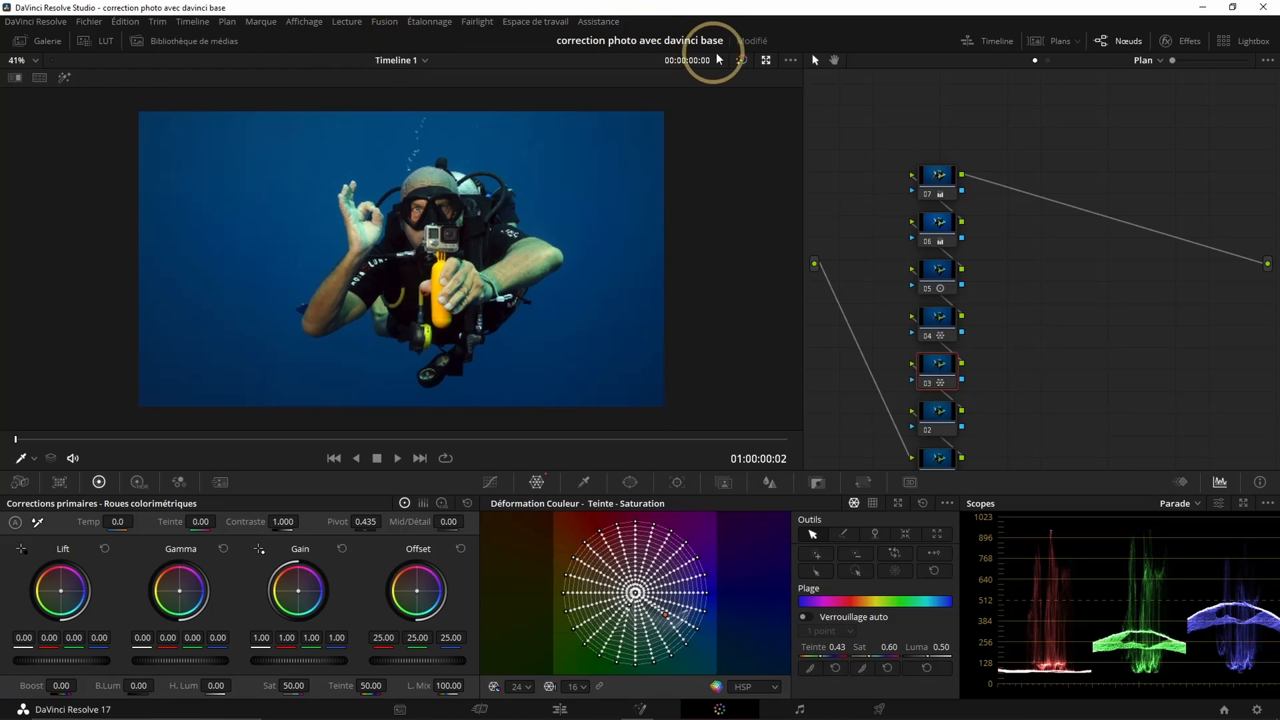
left_click(740, 60)
left_click(740, 60)
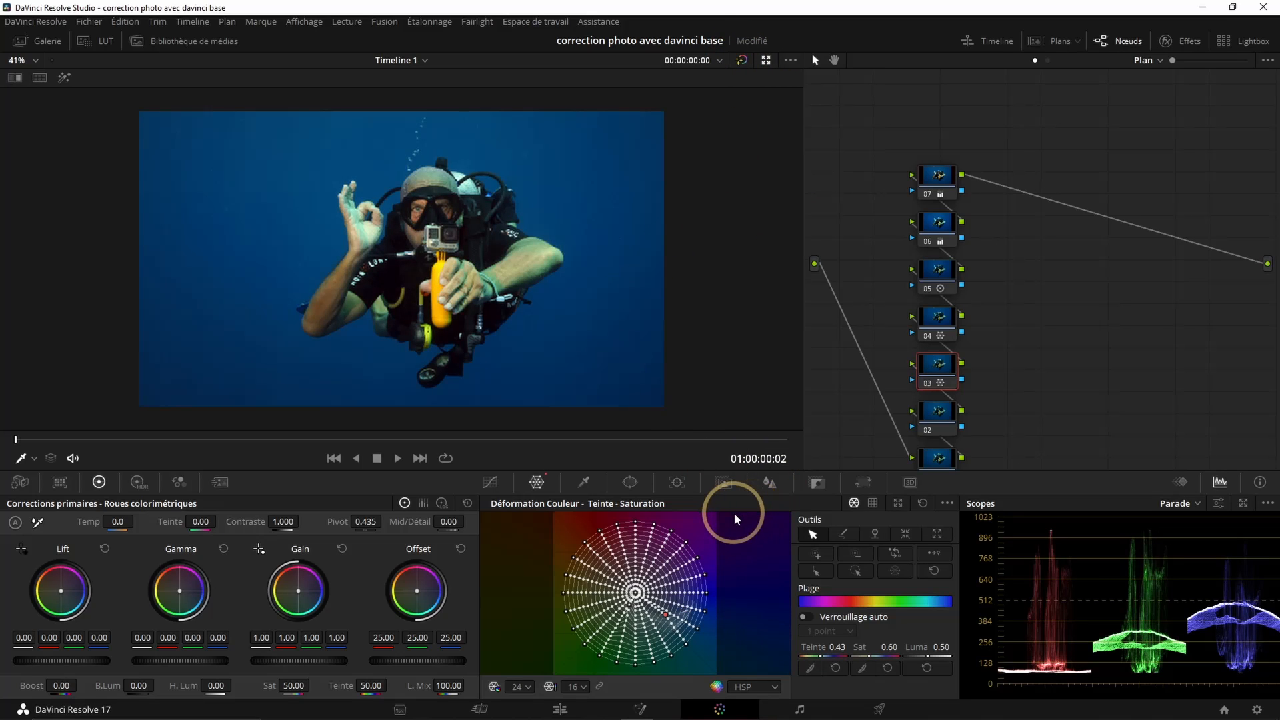
Go to the landscape photo of the rock arch and build a chain of seven serial nodes
key("Right")
key("Right")
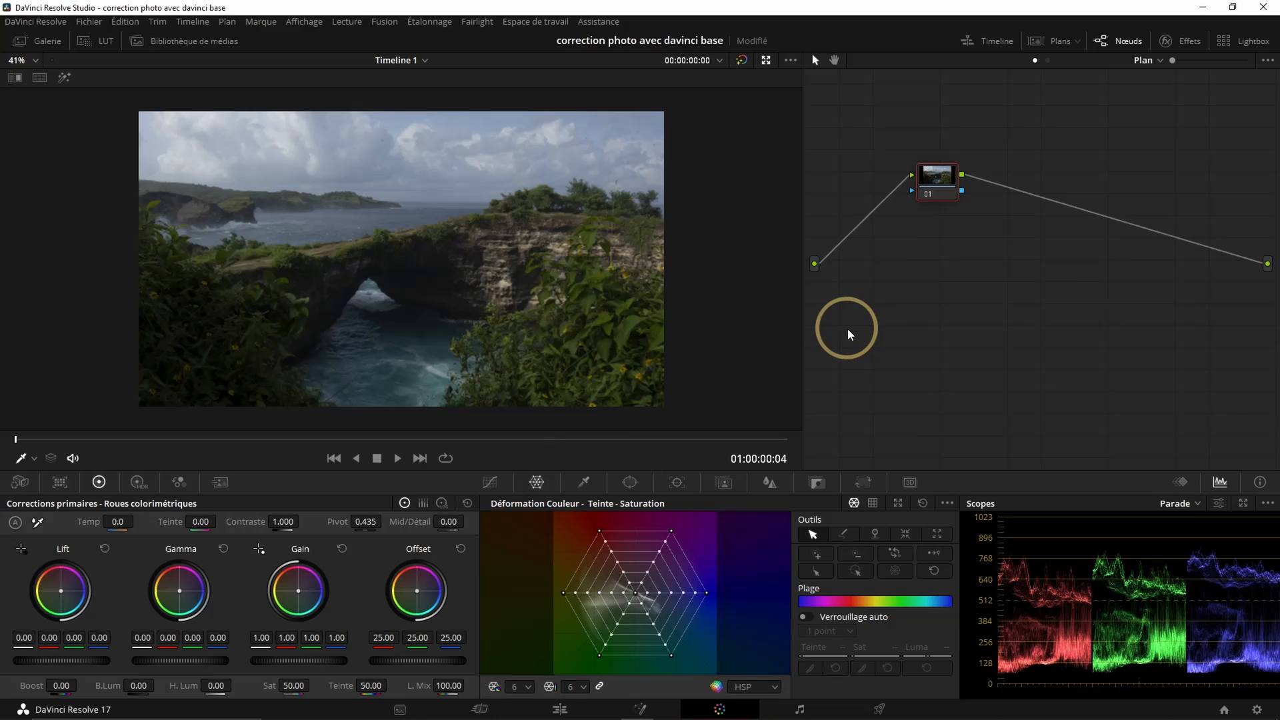
key("shift+s")
key("shift+s")
key("shift+s")
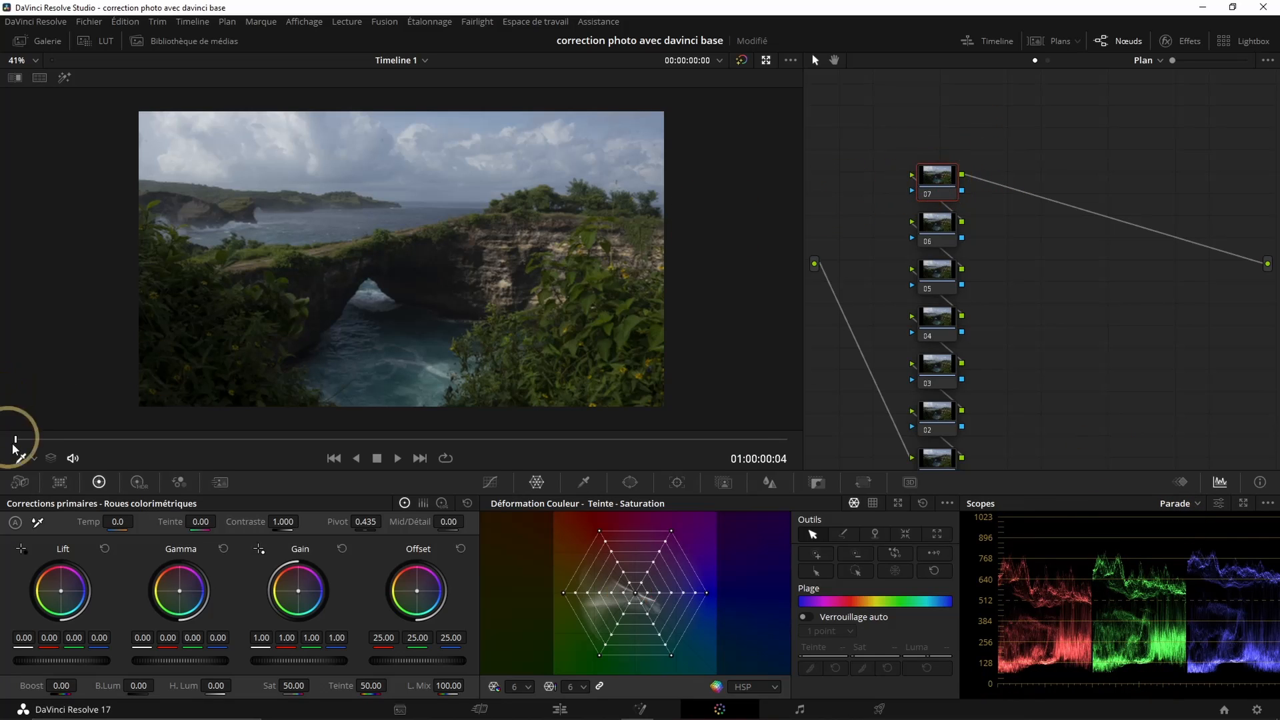
Apply the automatic color balance to node 07 and compare the landscape with that node off and on
left_click(15, 524)
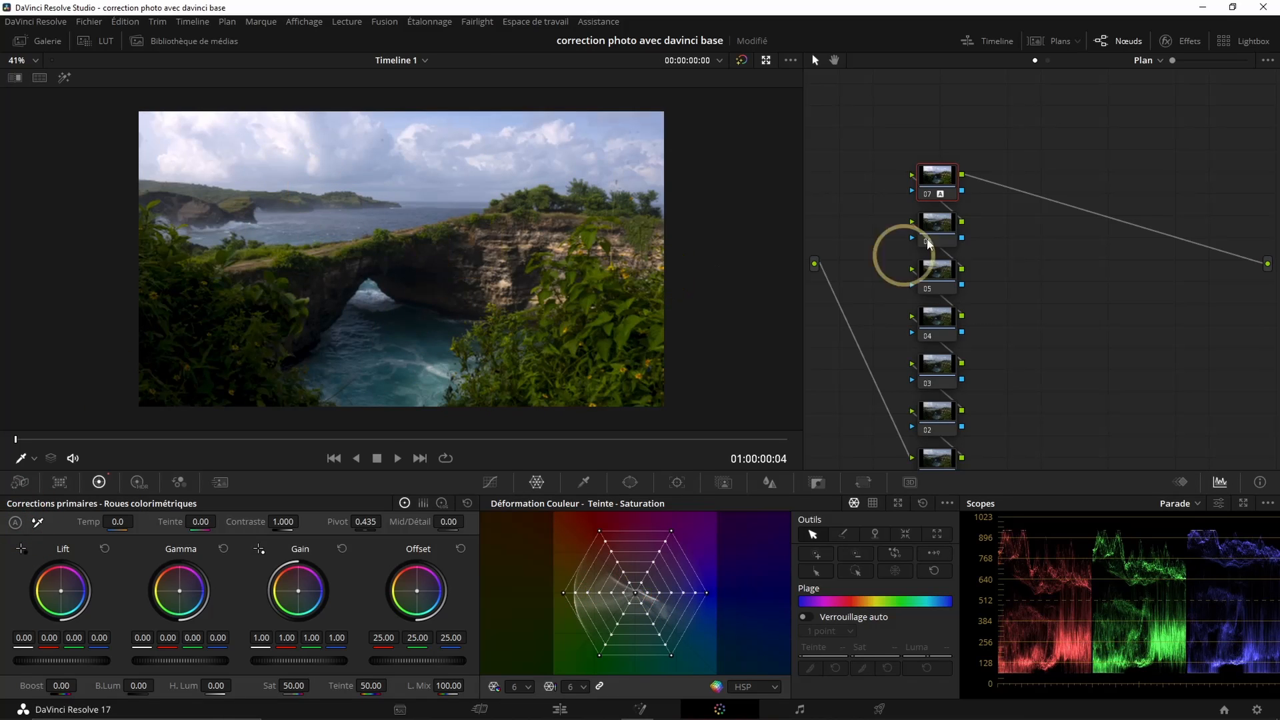
left_click(926, 195)
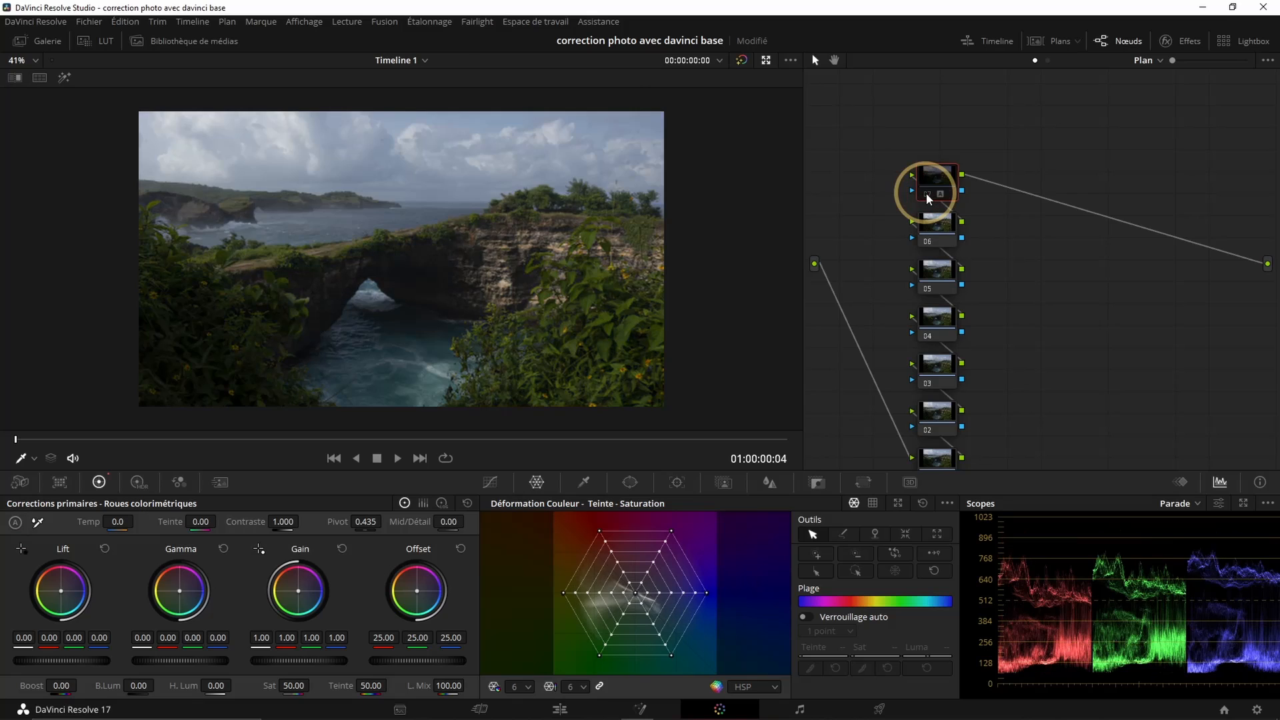
left_click(927, 194)
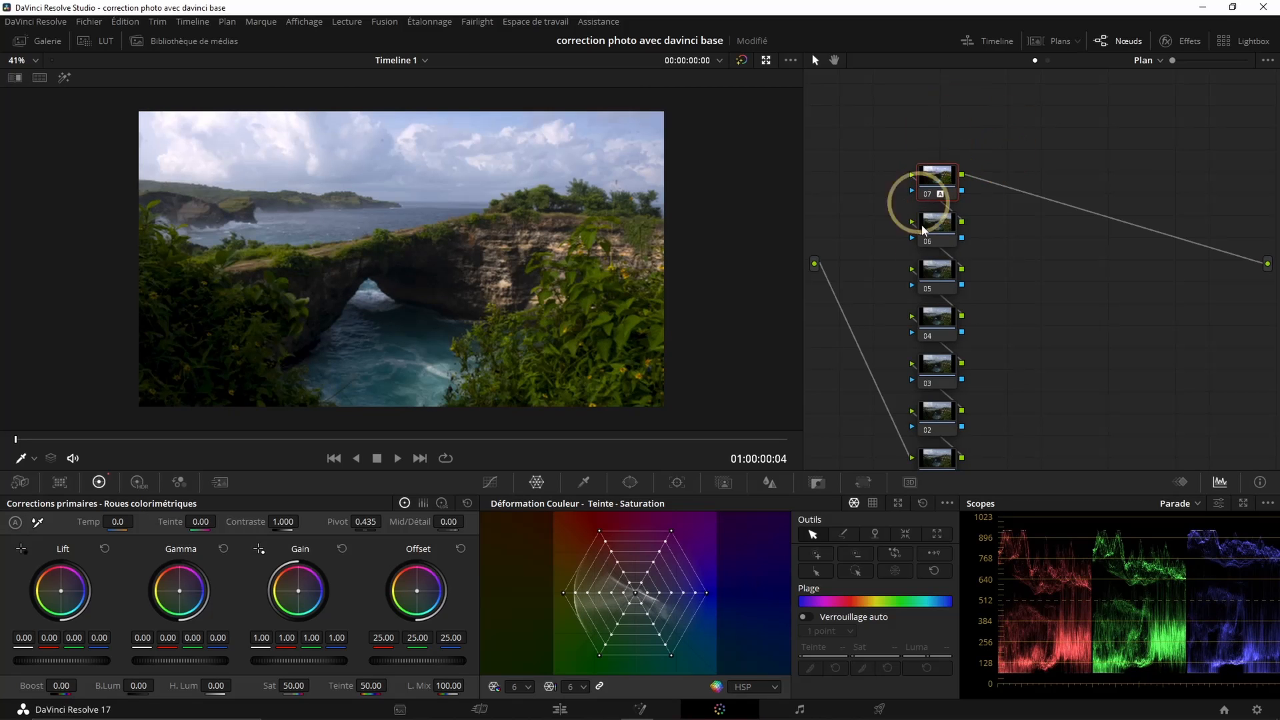
Set Temp to 170 and Tint to 5 in node 06, and raise Gain to 1.05 with slightly lowered Lift in node 05
left_click(934, 221)
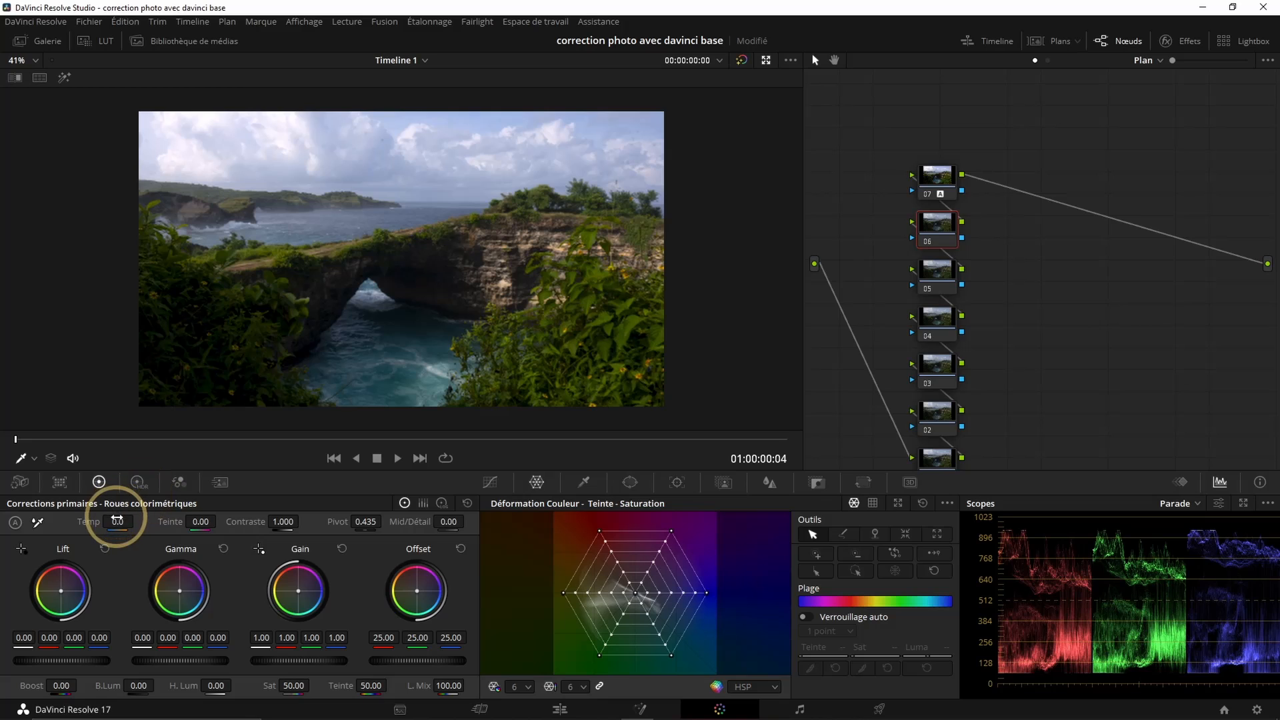
left_click_drag(122, 521, 203, 536)
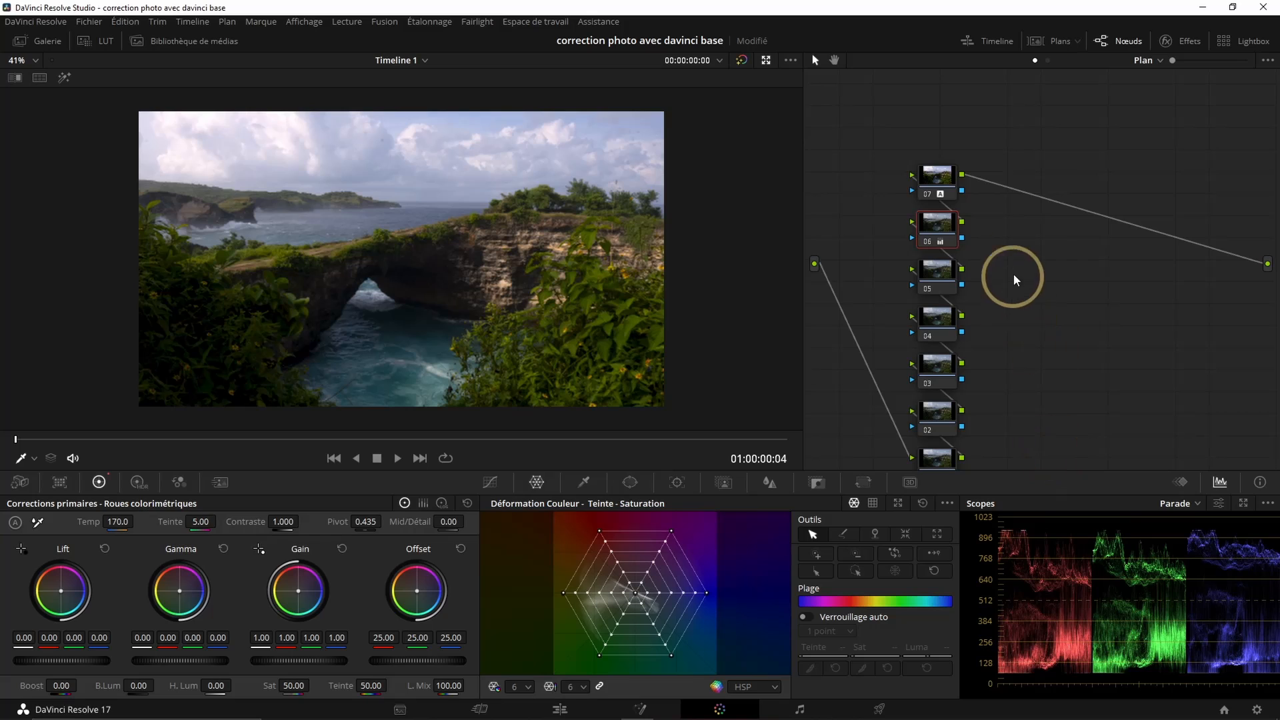
left_click(935, 270)
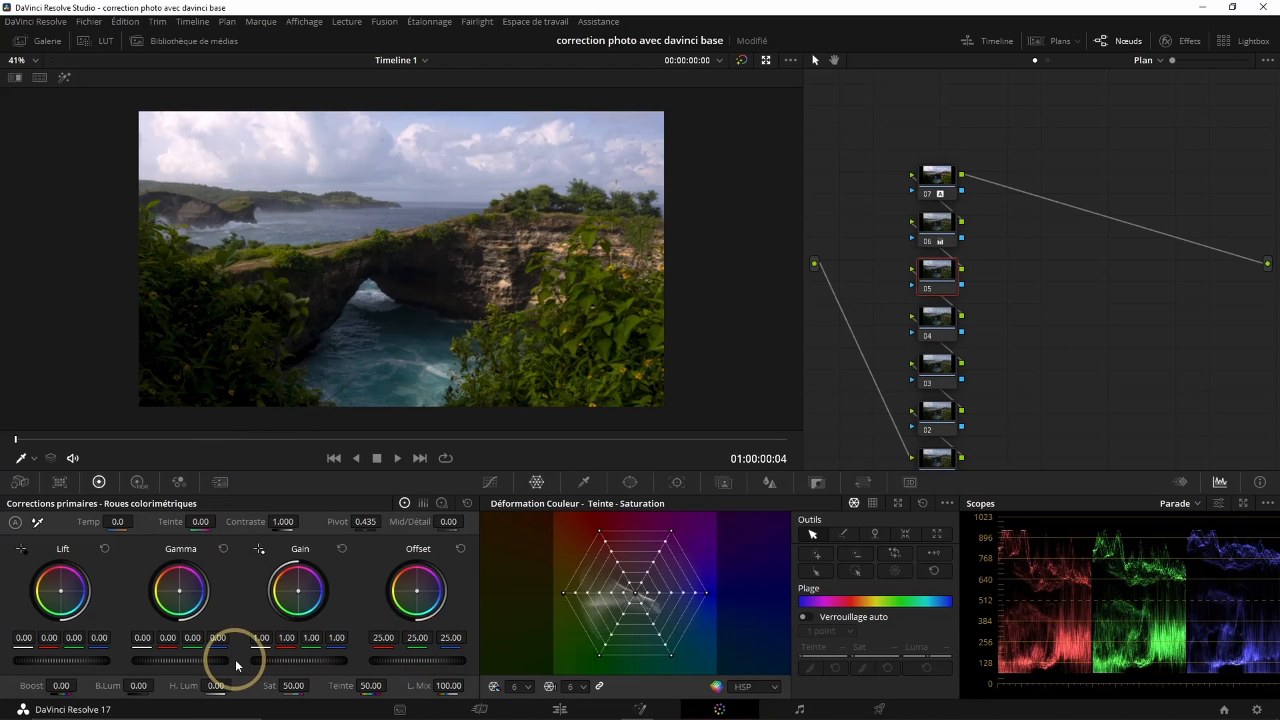
left_click_drag(282, 662, 364, 657)
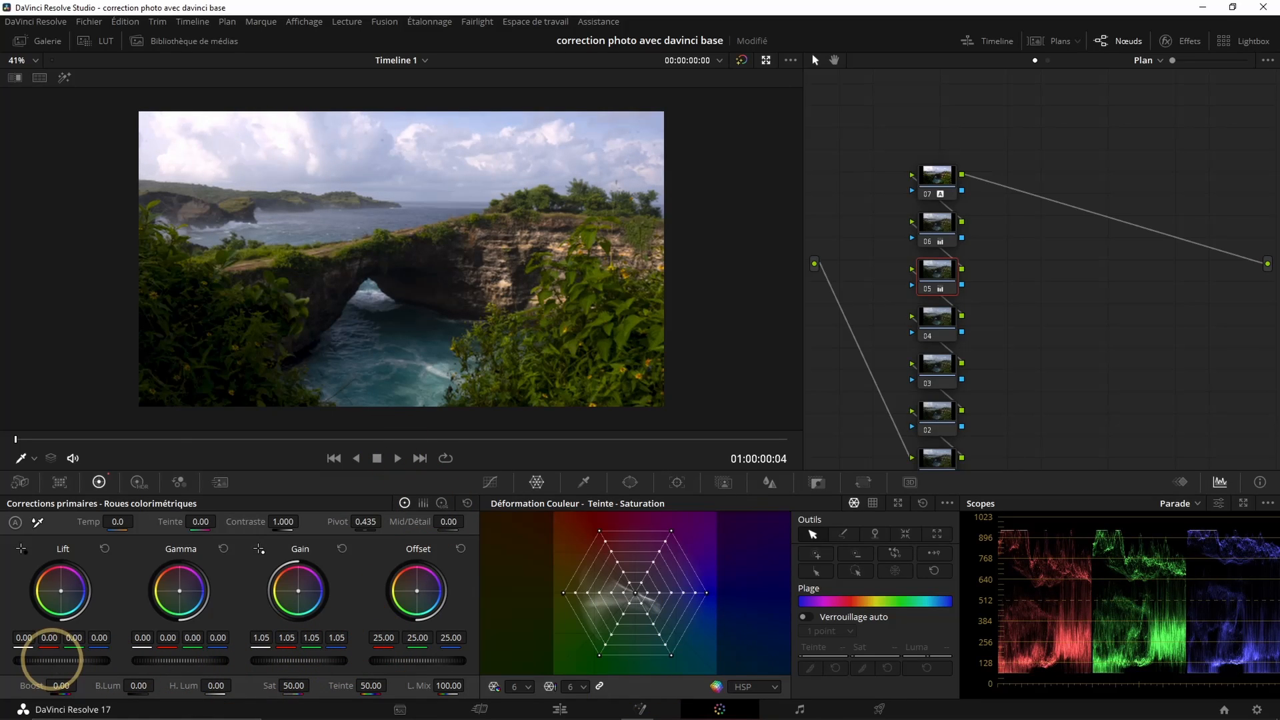
left_click_drag(52, 660, 34, 660)
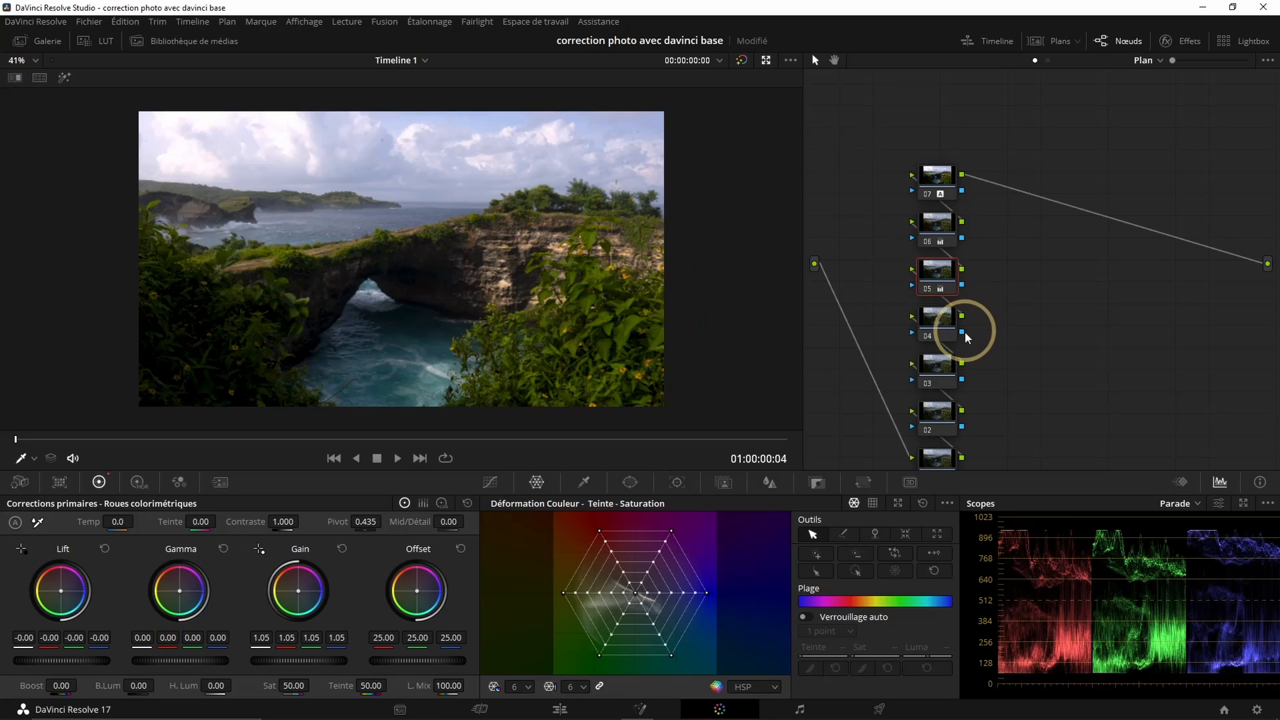
Raise Gamma to 0.05 in node 04 and set the contrast to 1.086 in node 03
left_click(936, 319)
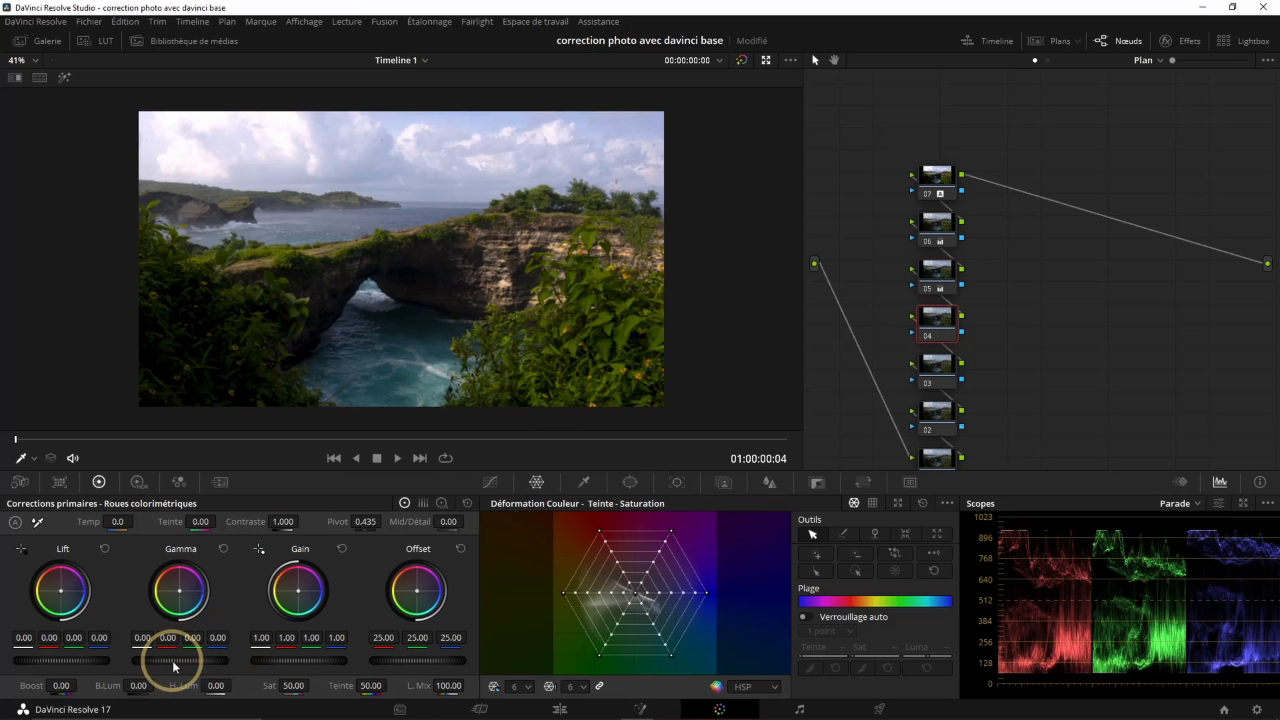
left_click_drag(180, 660, 383, 632)
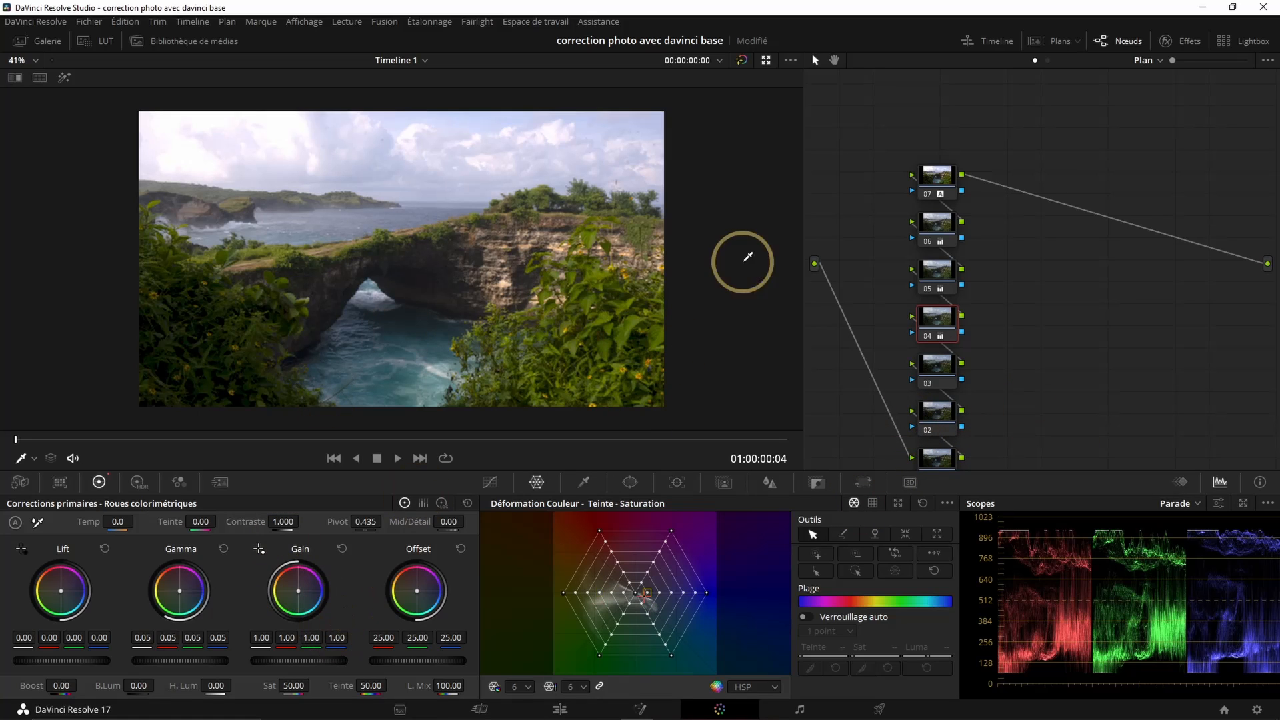
left_click(950, 389)
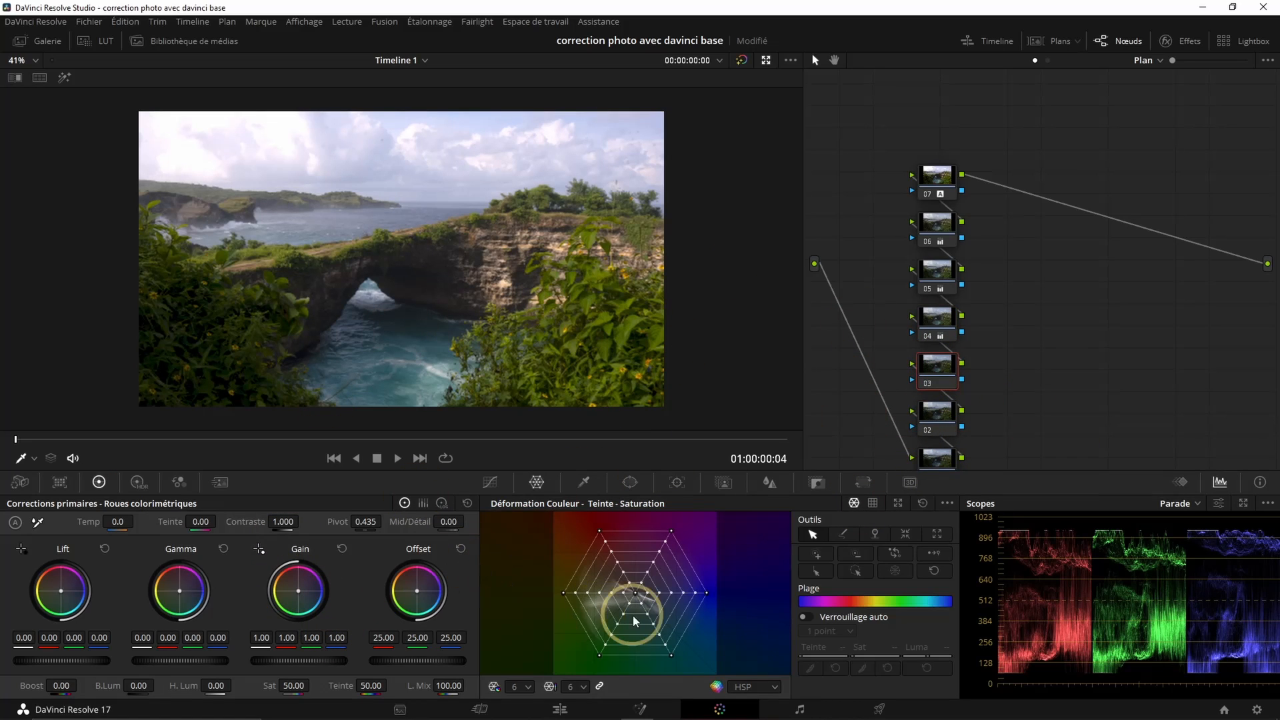
left_click_drag(287, 522, 312, 531)
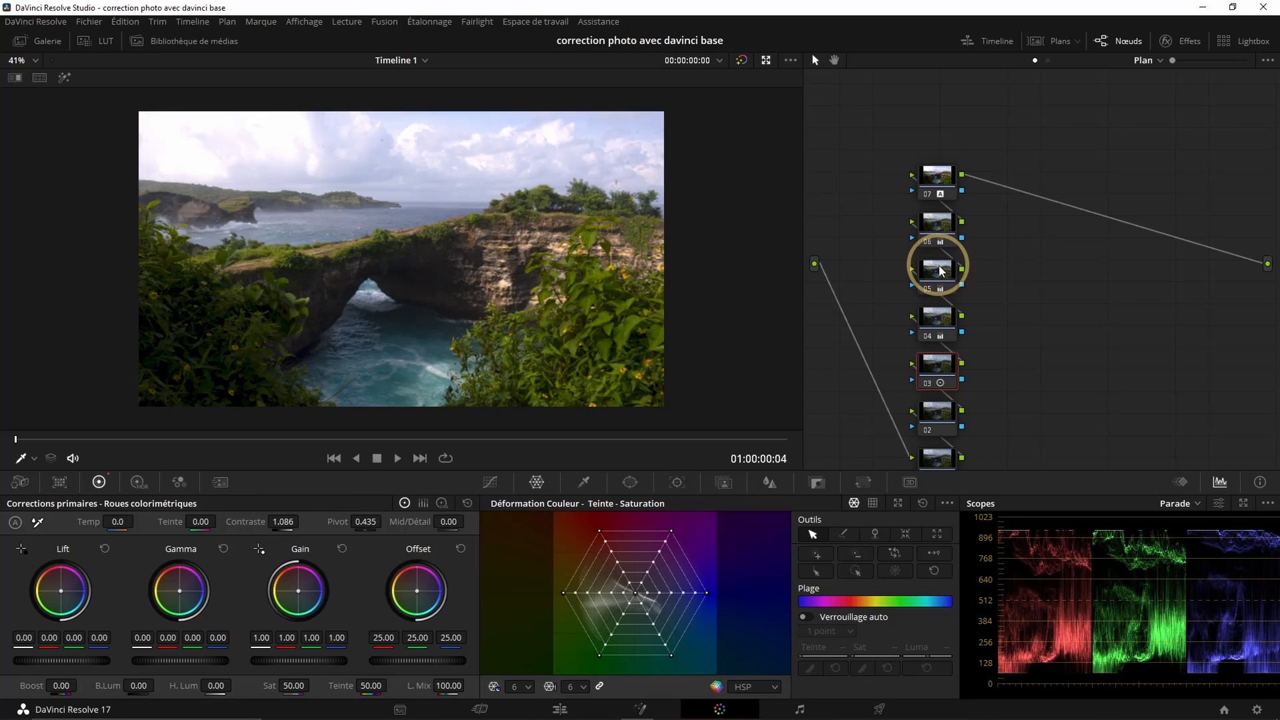
Lower Gain to 0.92 in node 04 and compare the landscape with and without all color corrections
left_click(937, 323)
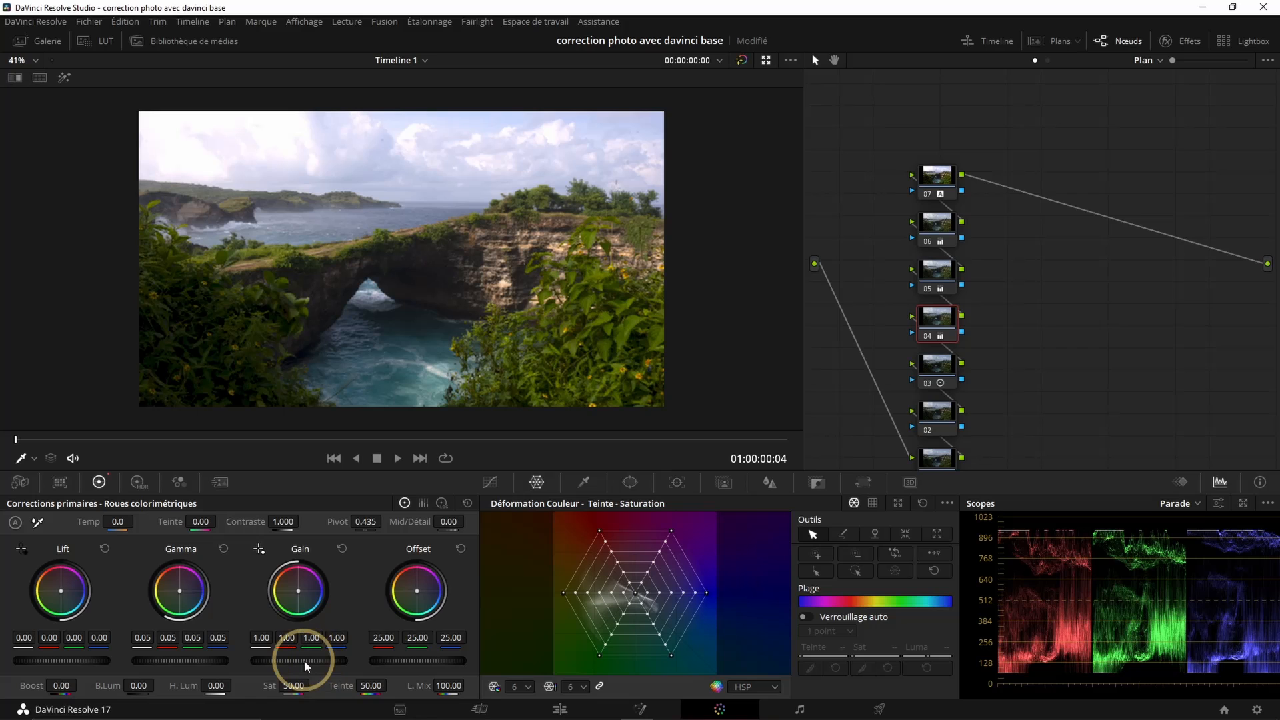
left_click_drag(304, 661, 194, 652)
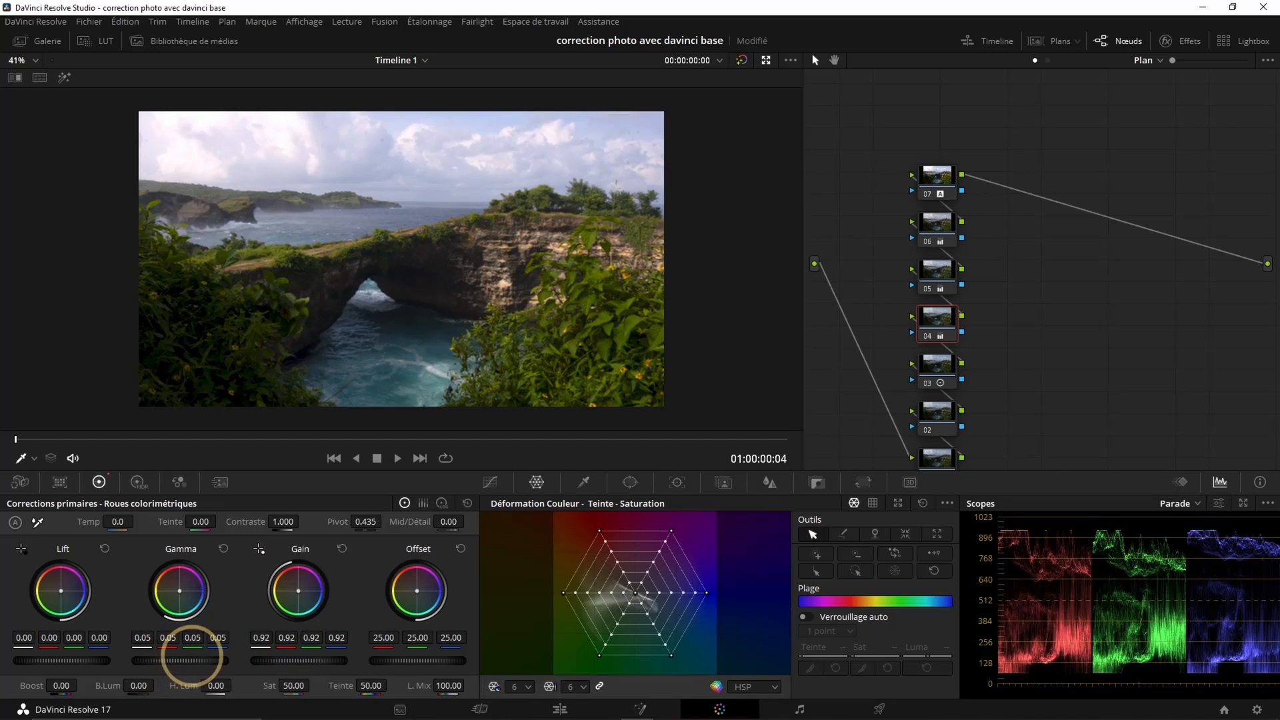
left_click(742, 60)
left_click(741, 61)
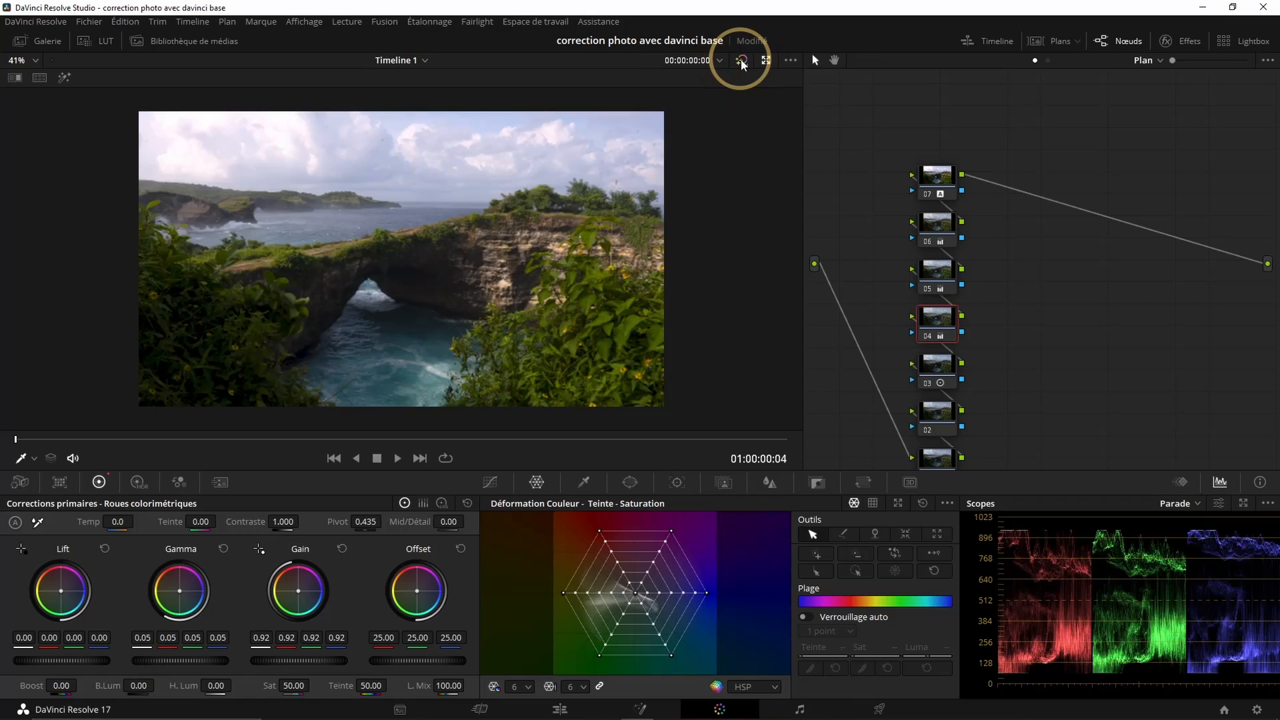
left_click(741, 60)
Increase the saturation of the landscape photo in node 03
left_click(947, 374)
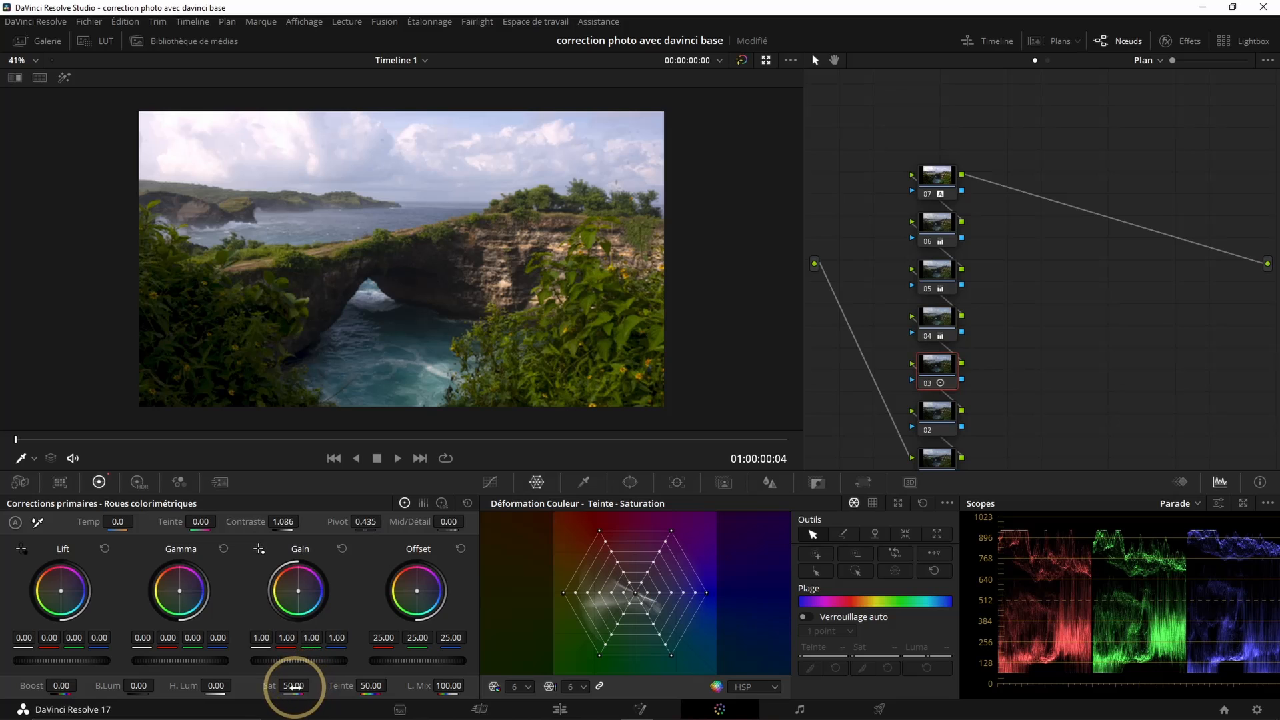
left_click_drag(294, 685, 370, 686)
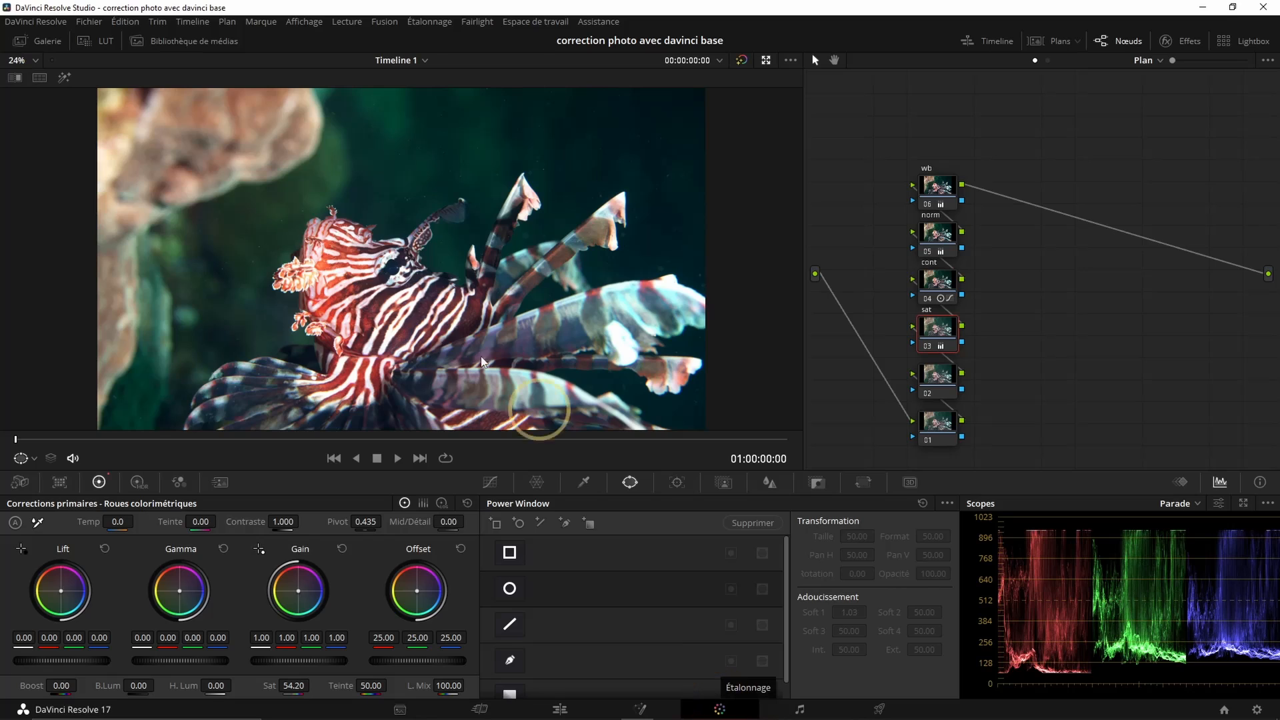
Capture the corrected lionfish photo as a reference still in the gallery
left_click(38, 41)
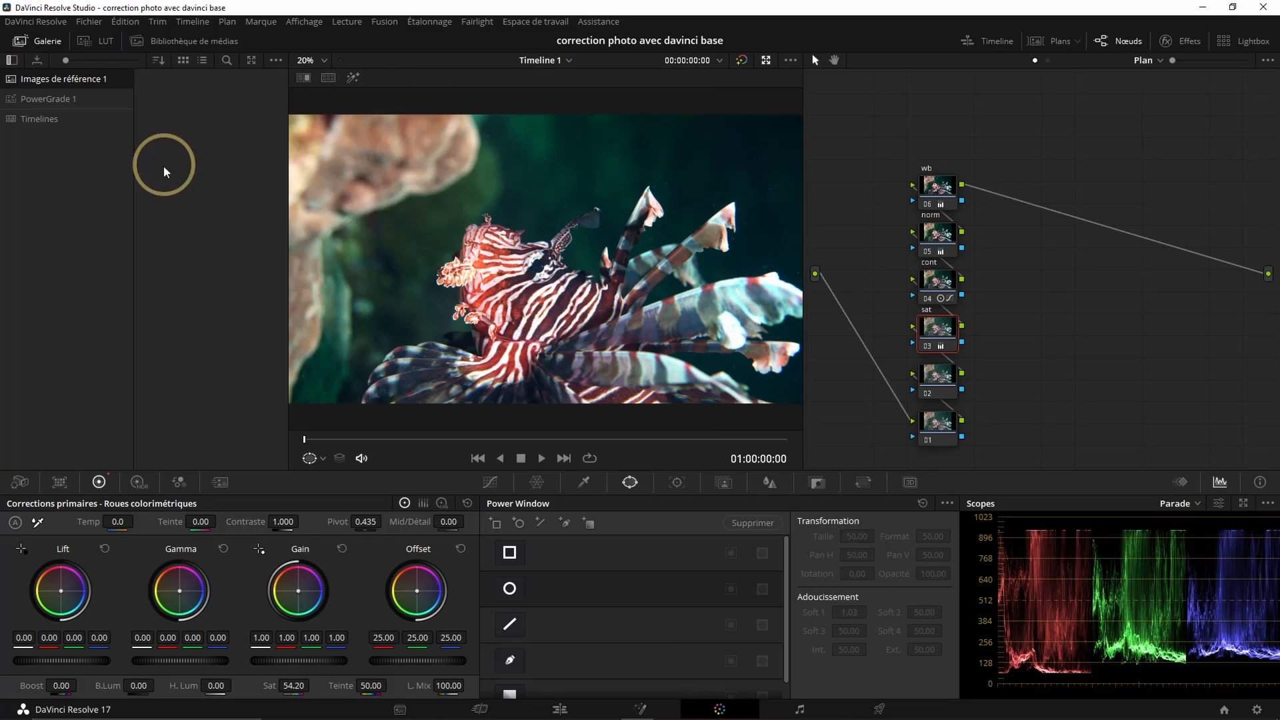
right_click(510, 213)
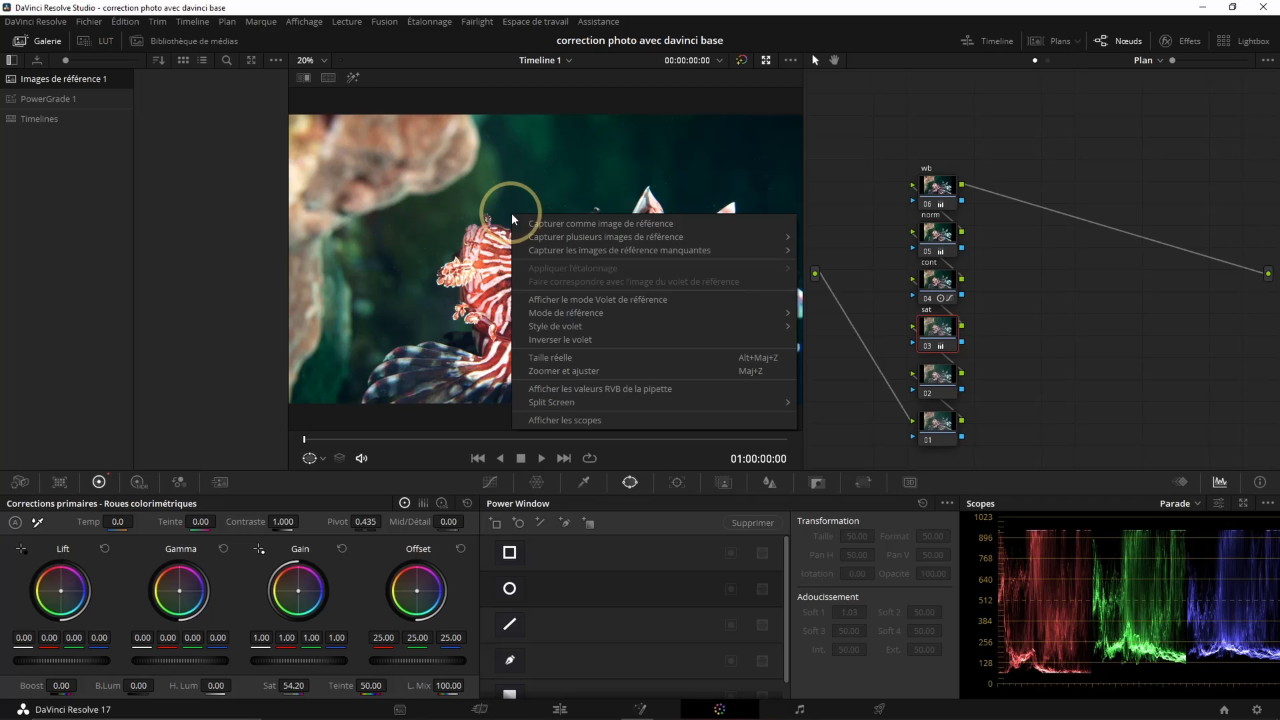
left_click(571, 224)
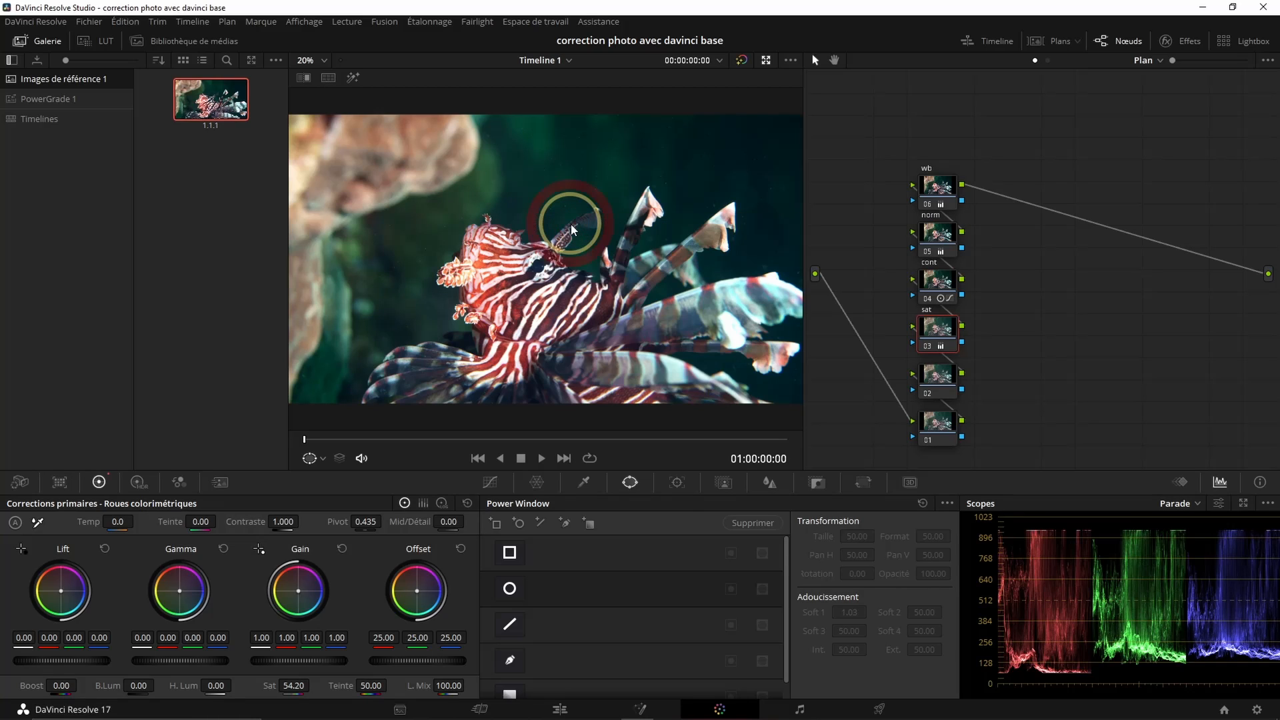
Export the captured lionfish still to the Desktop as a DPX file named "lion", looking over the available file types
right_click(211, 108)
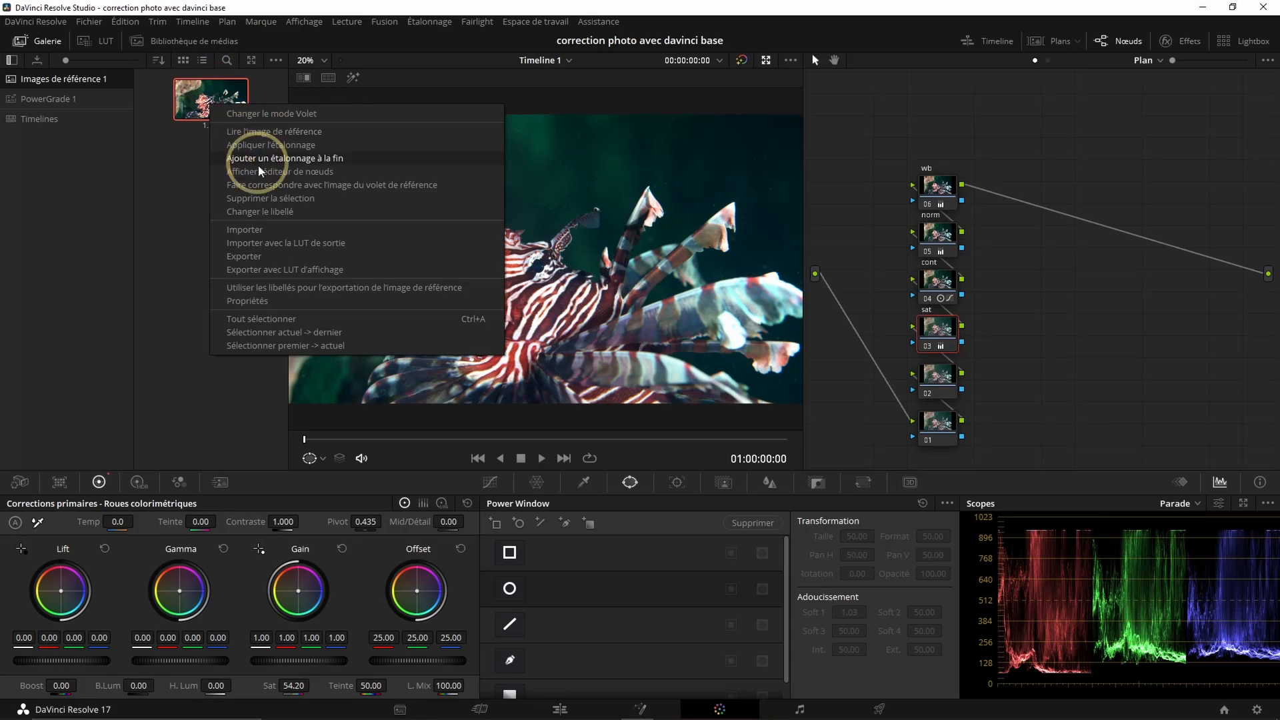
left_click(252, 257)
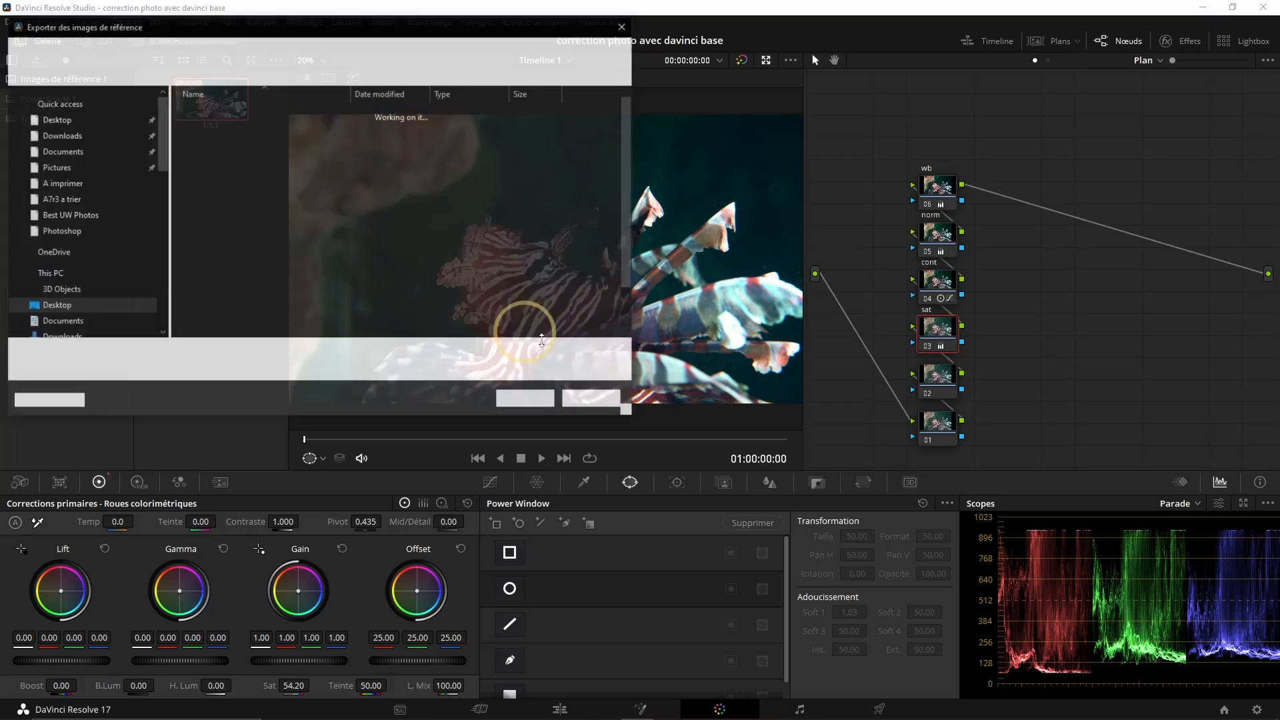
type("lio")
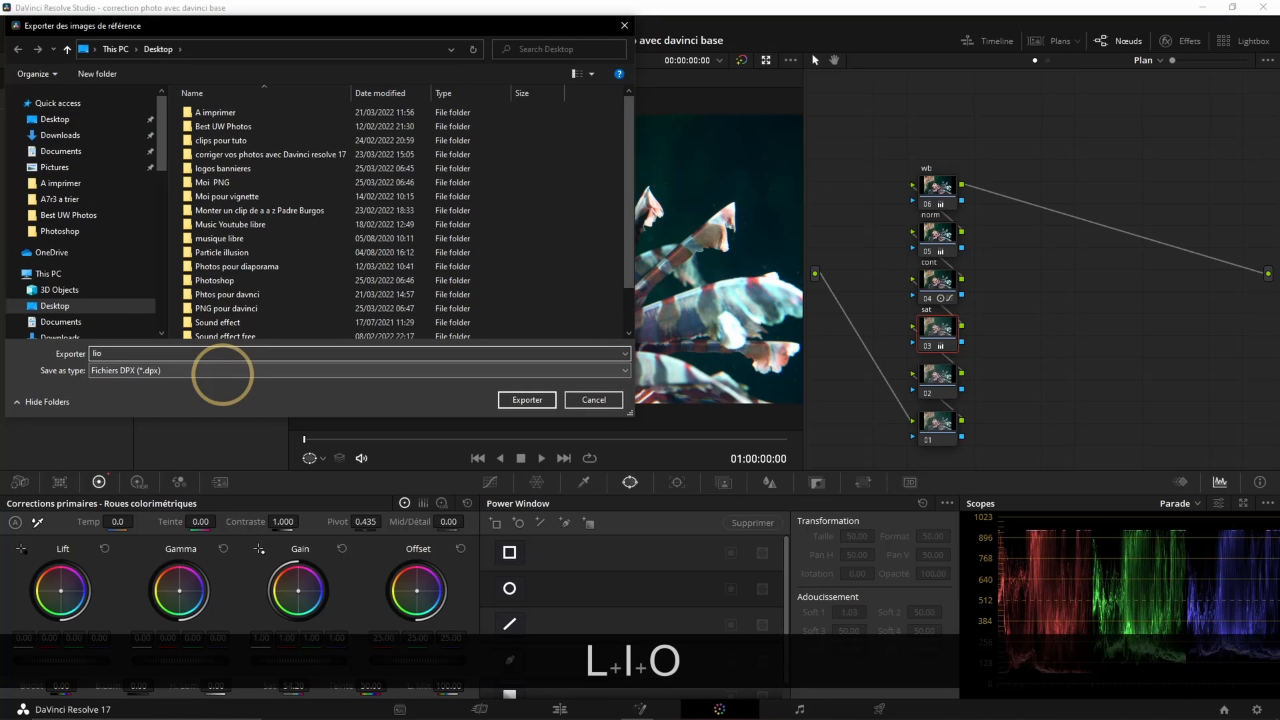
type("n")
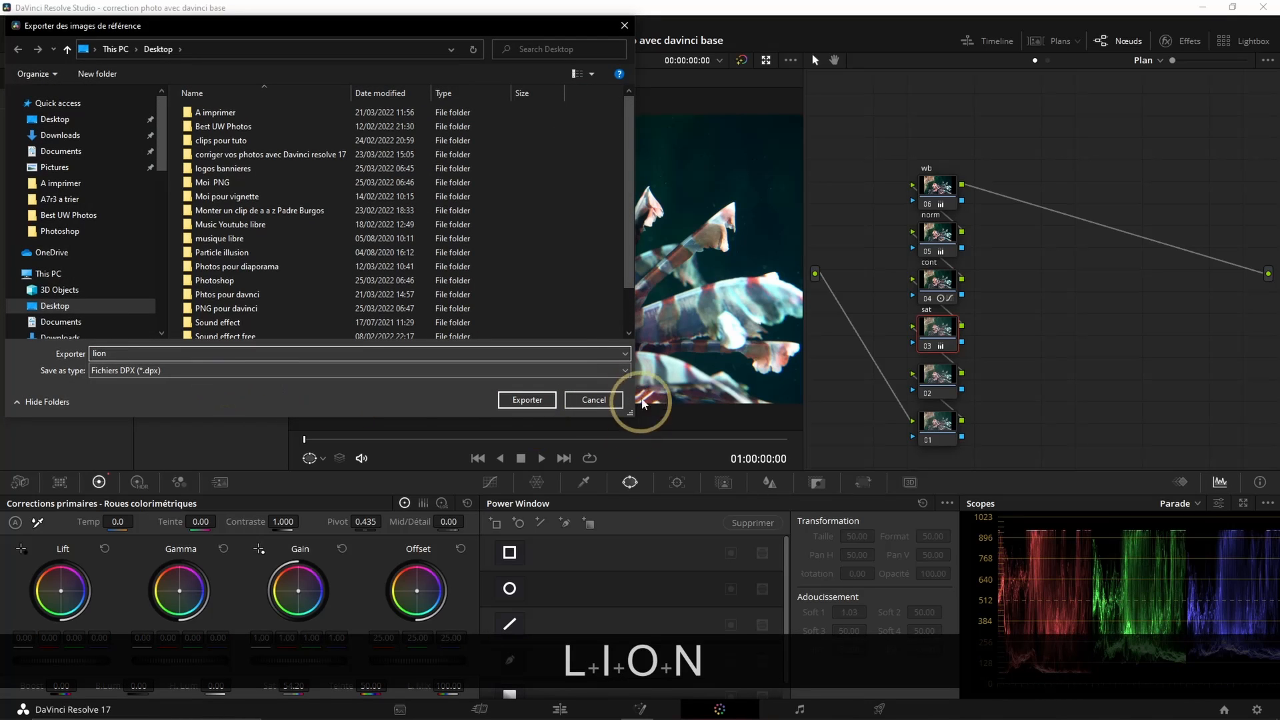
left_click(625, 371)
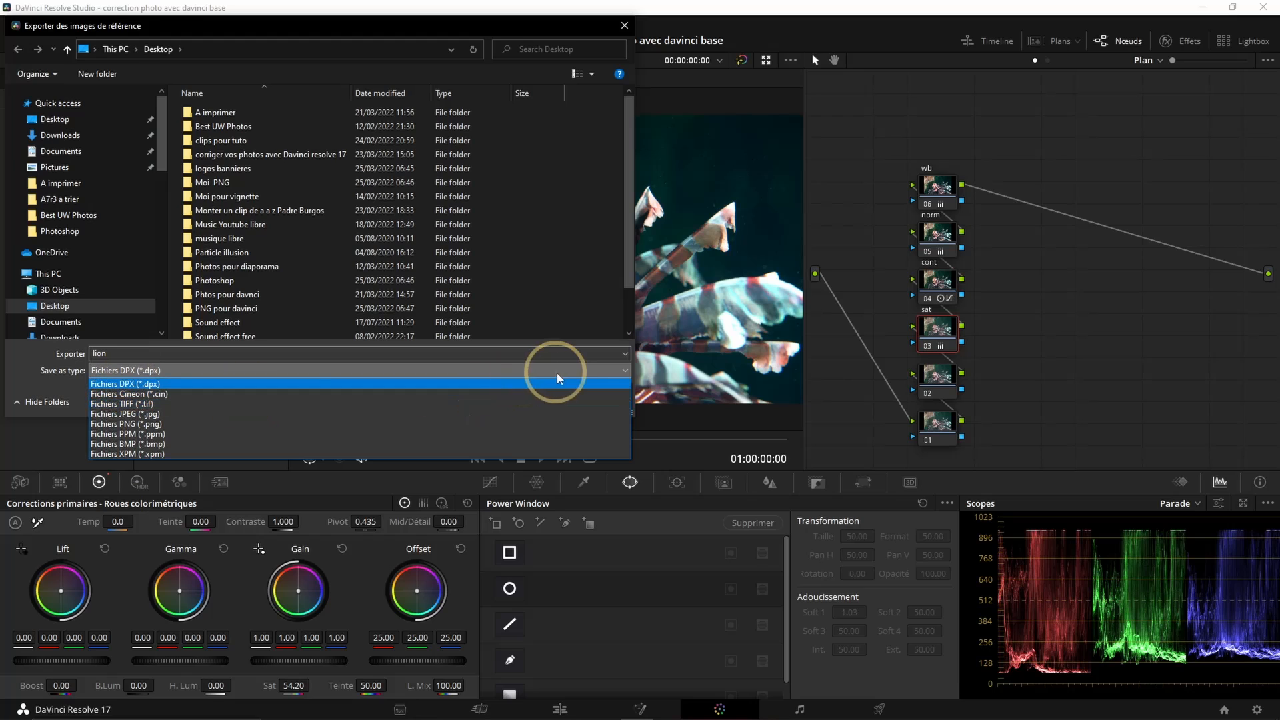
left_click(624, 370)
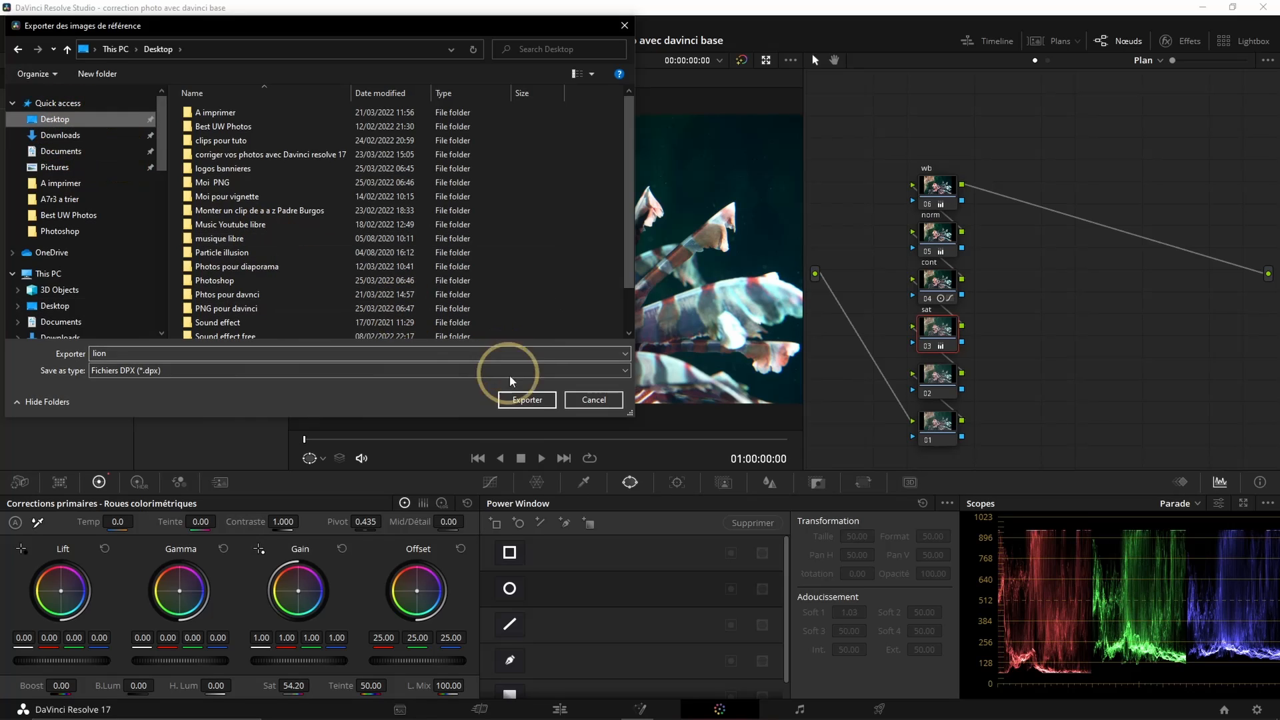
left_click(525, 400)
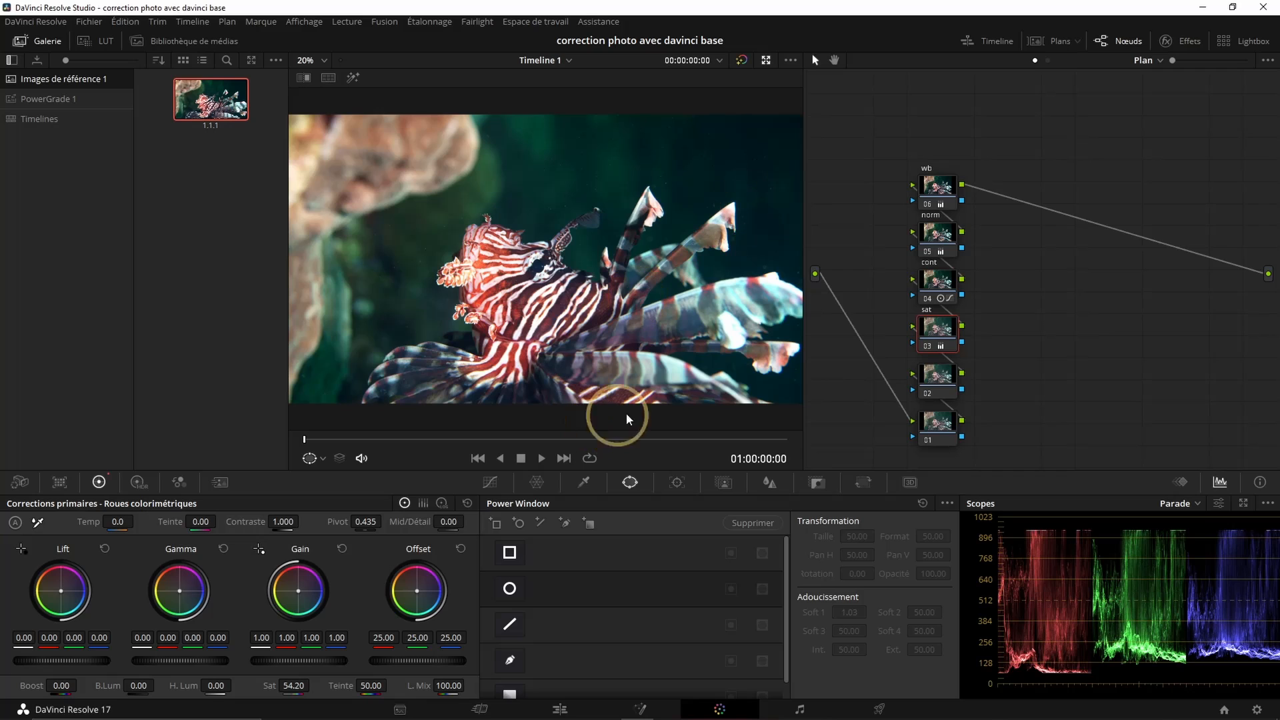
Switch to the Deliver page and set the export to individual clips, after trying the single-clip option
left_click(880, 710)
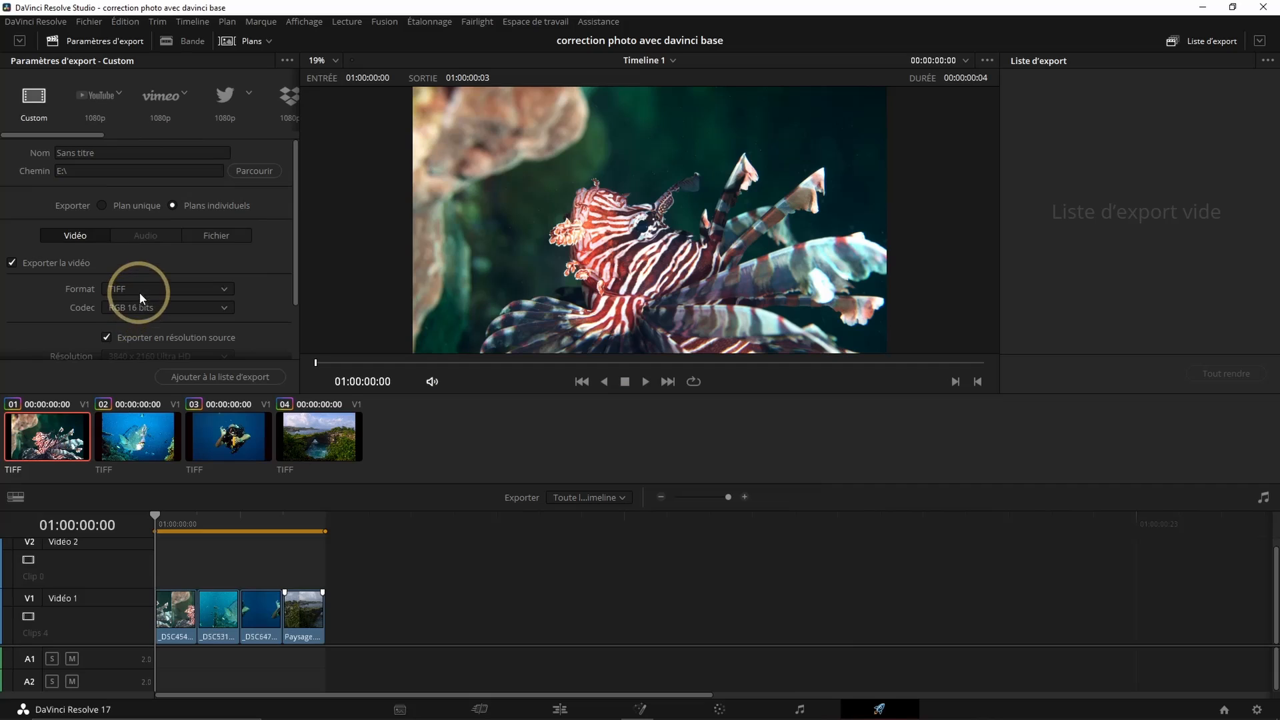
left_click(172, 205)
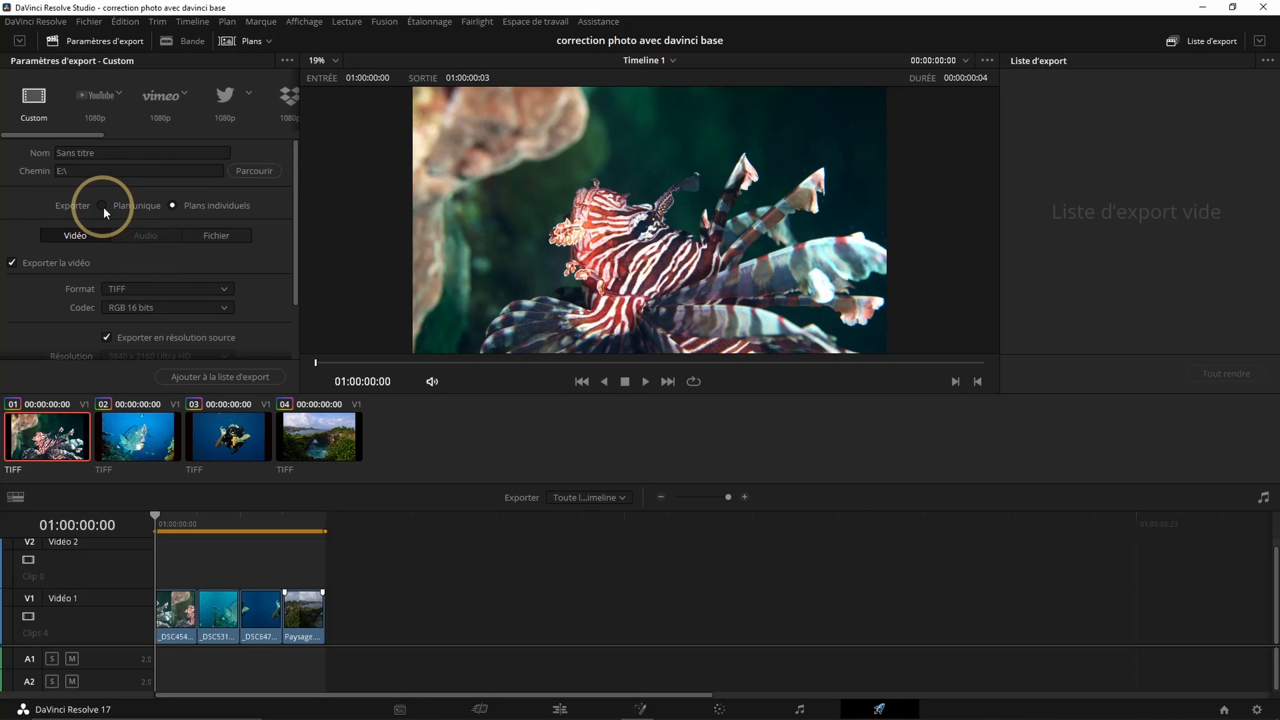
left_click(102, 205)
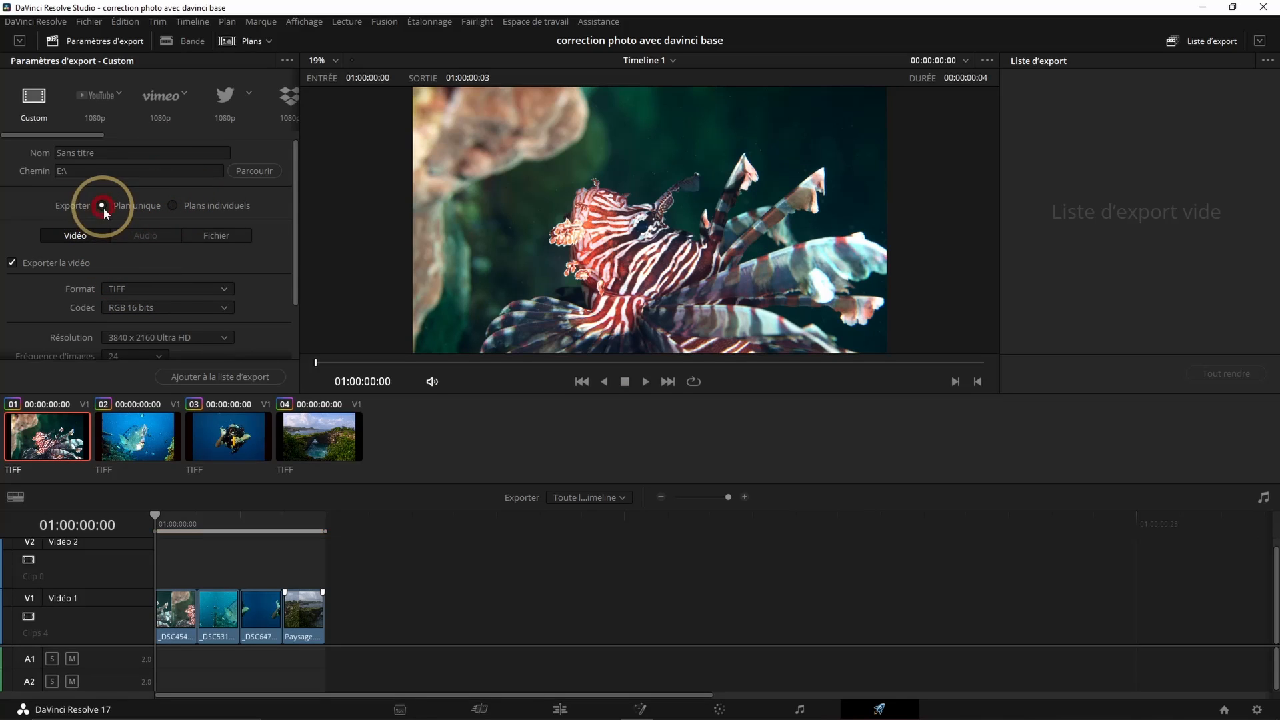
left_click(173, 206)
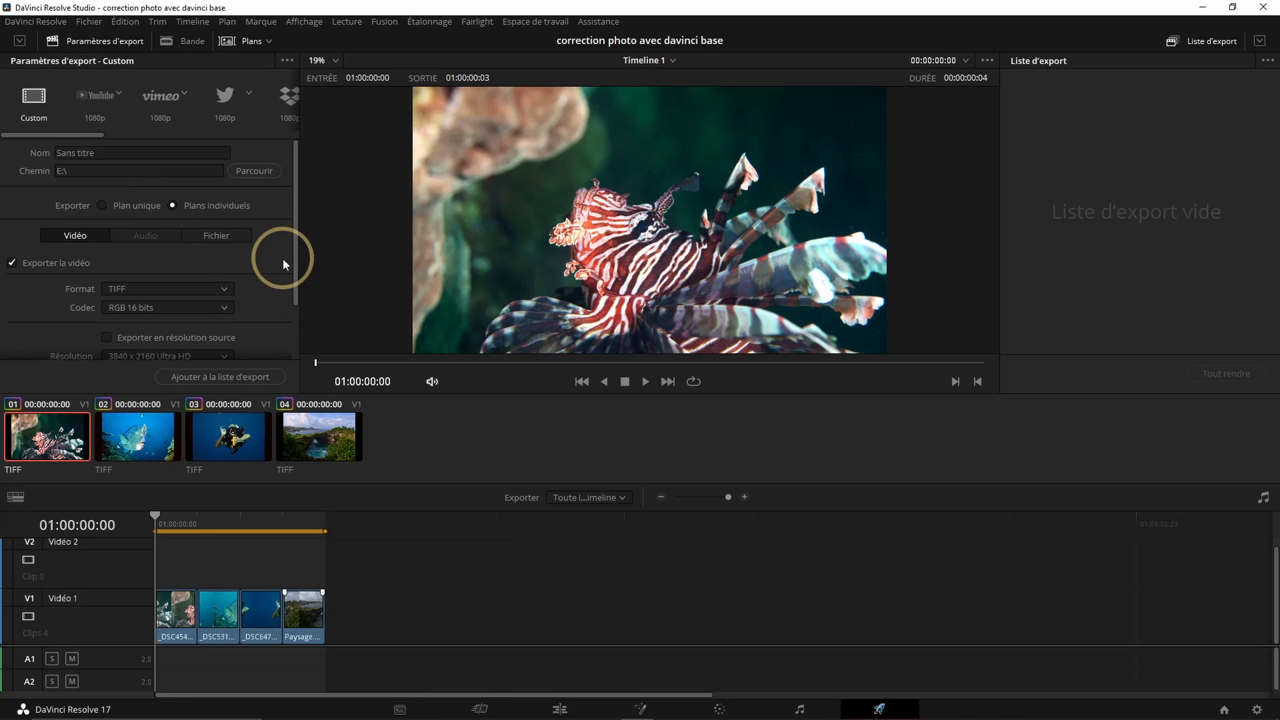
Look over the available export formats and choose TIFF for the individual clips
left_click(221, 290)
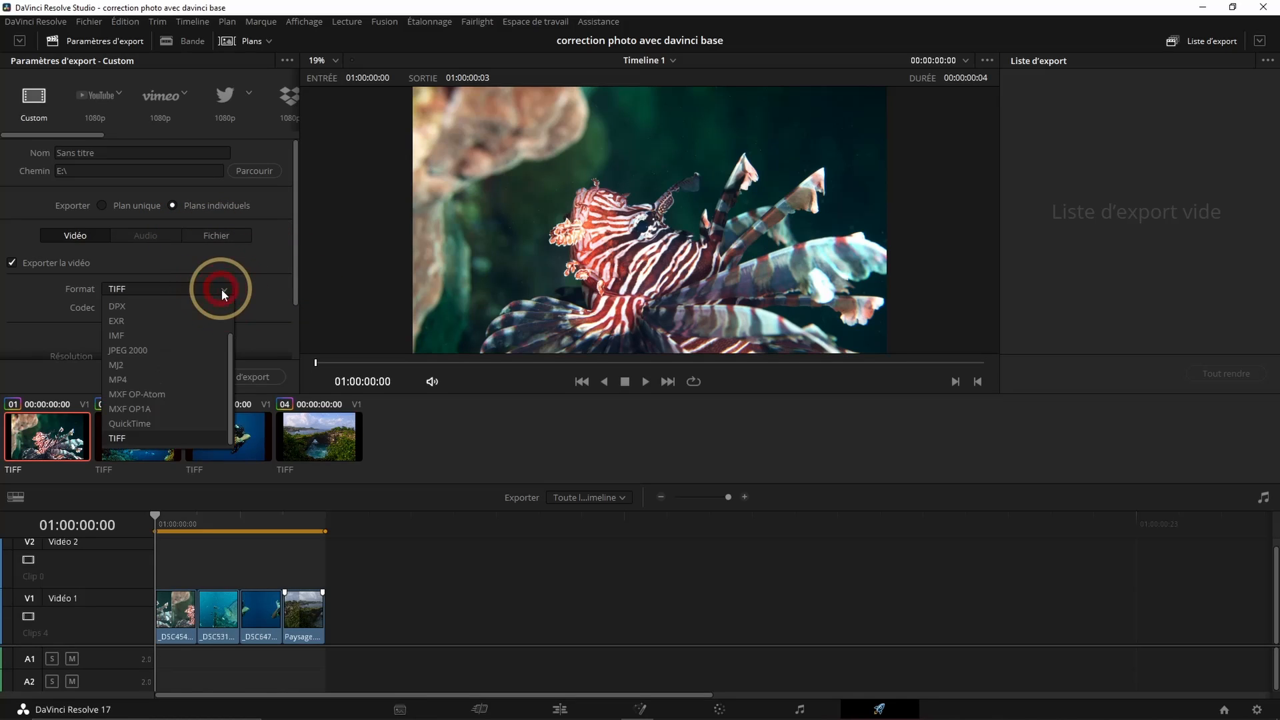
left_click(221, 290)
left_click(222, 289)
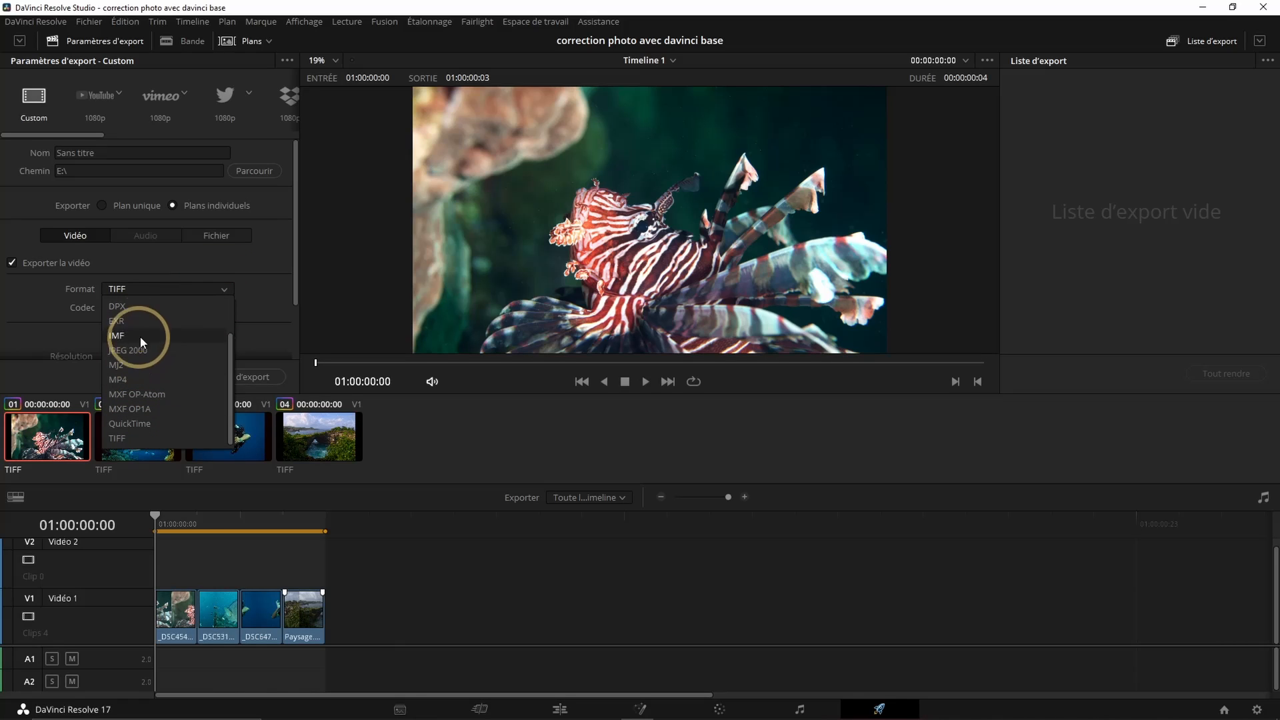
scroll(164, 360, "up", 1)
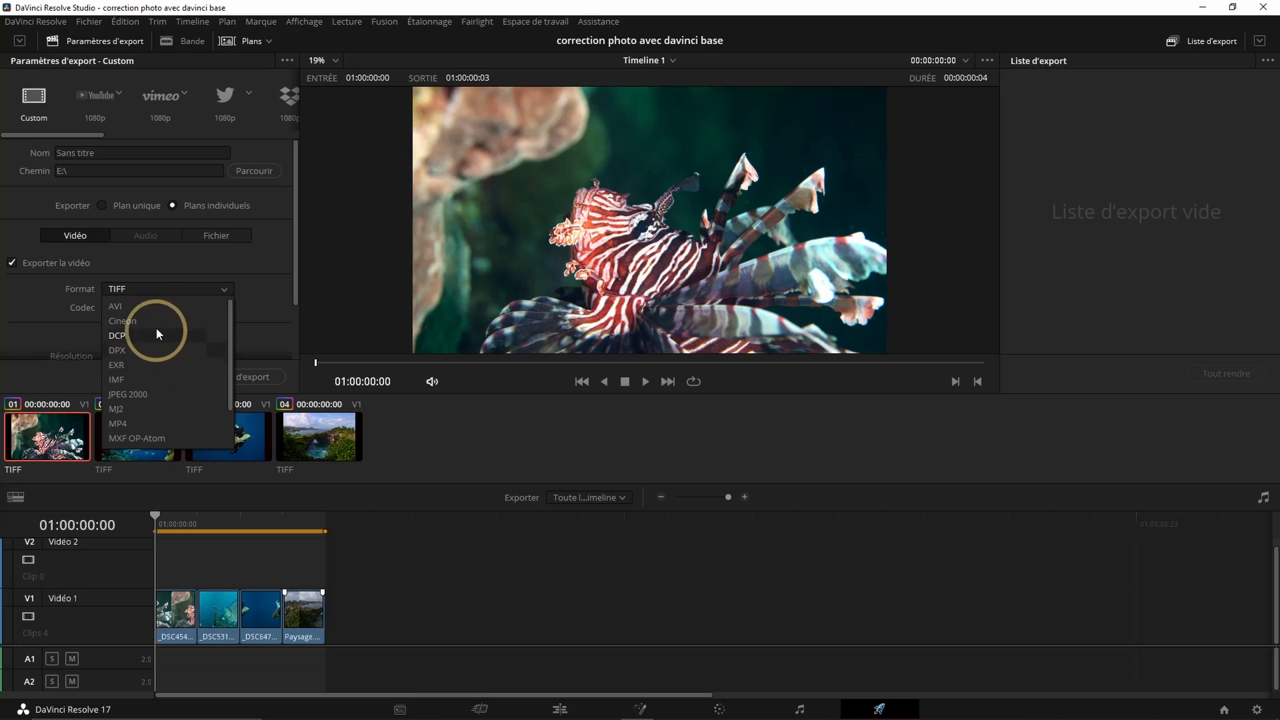
scroll(153, 381, "down", 1)
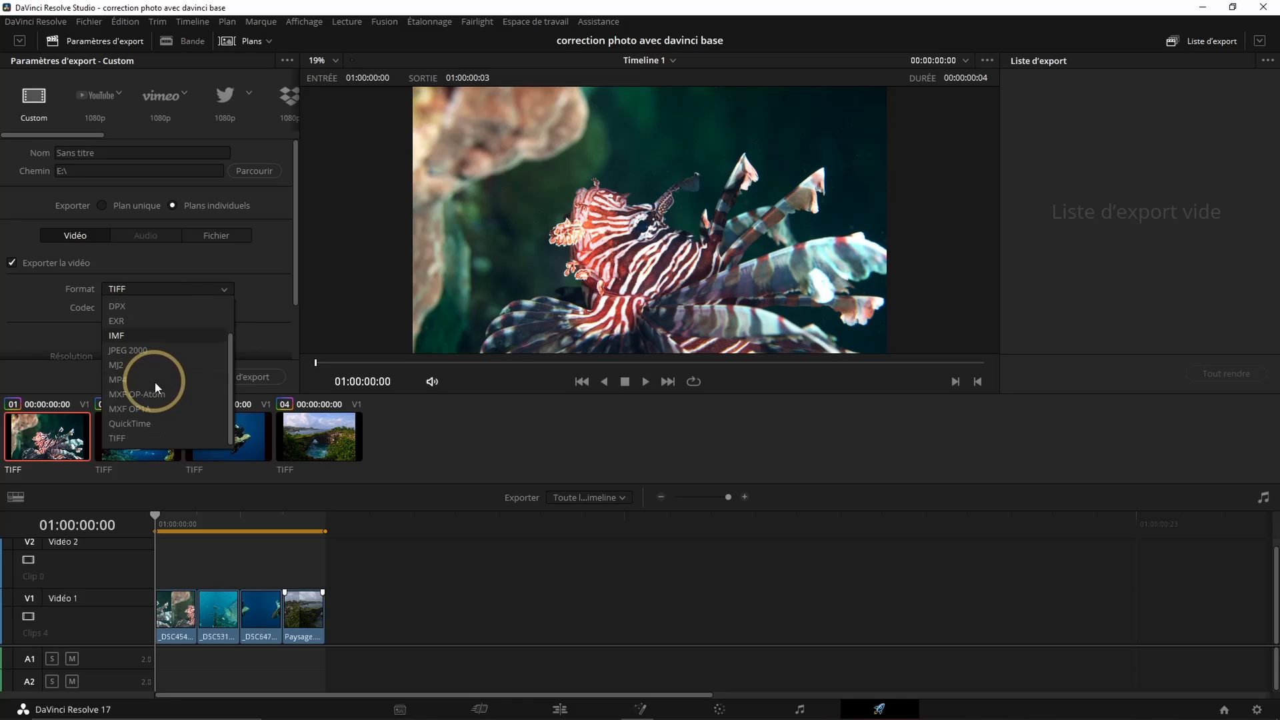
left_click(116, 439)
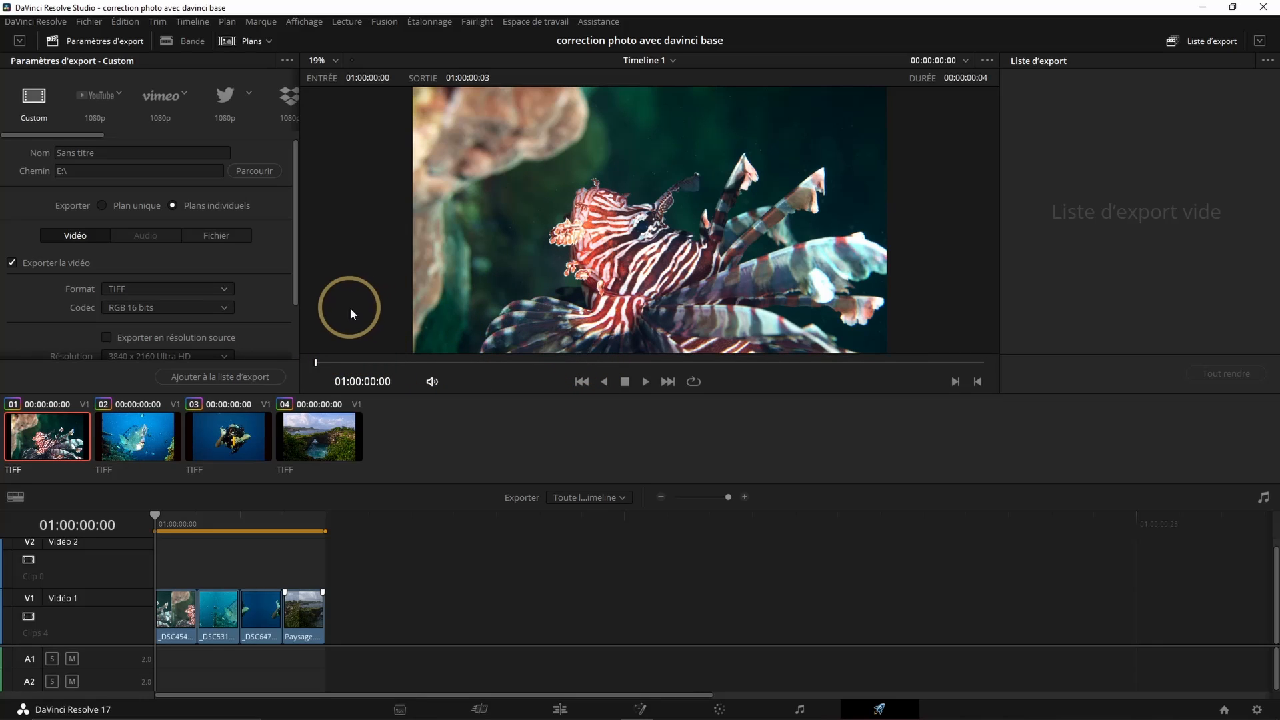
Add the individual clips to the render queue at 3840 x 2160 Ultra HD, after checking the resolution options, and render all jobs
scroll(247, 305, "down", 2)
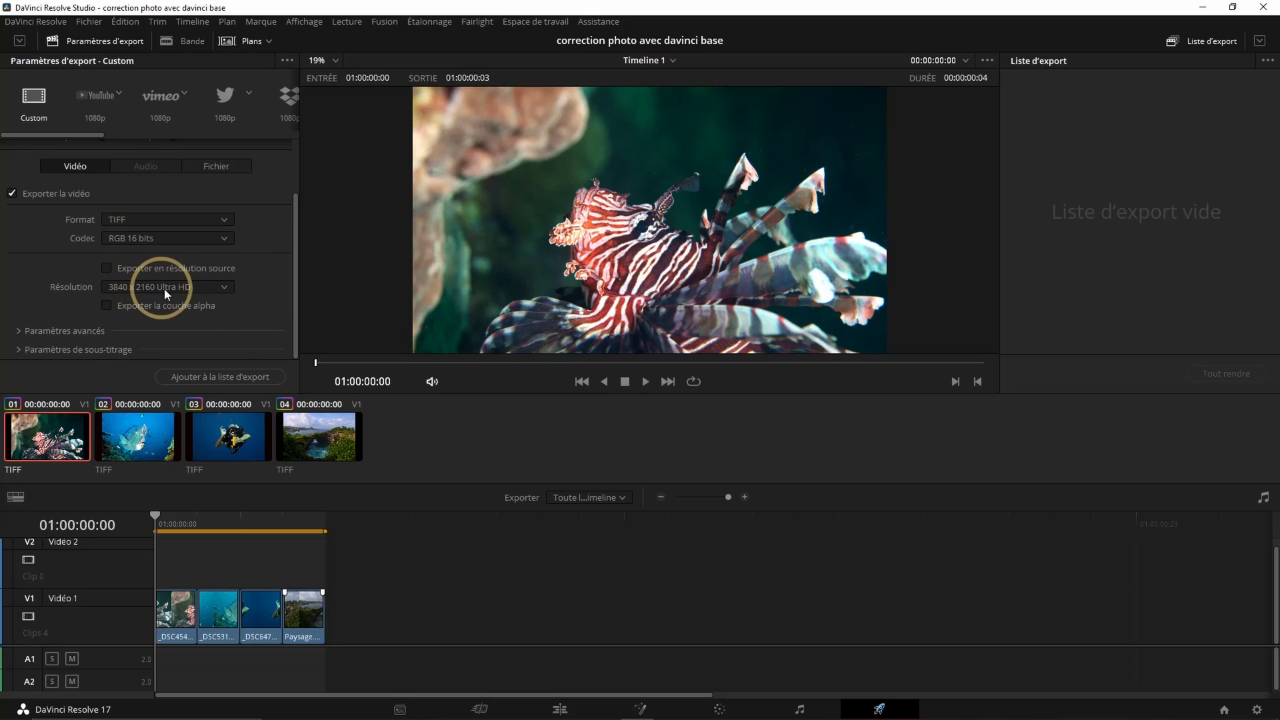
left_click(224, 288)
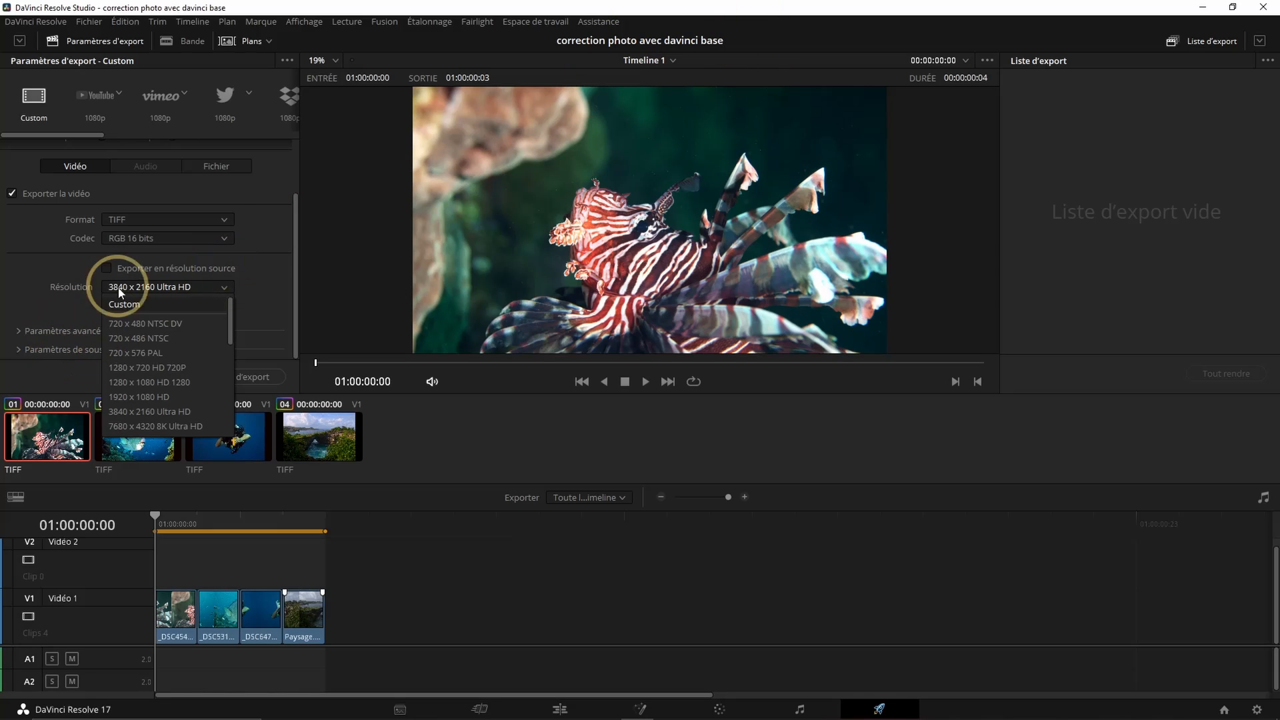
left_click(223, 286)
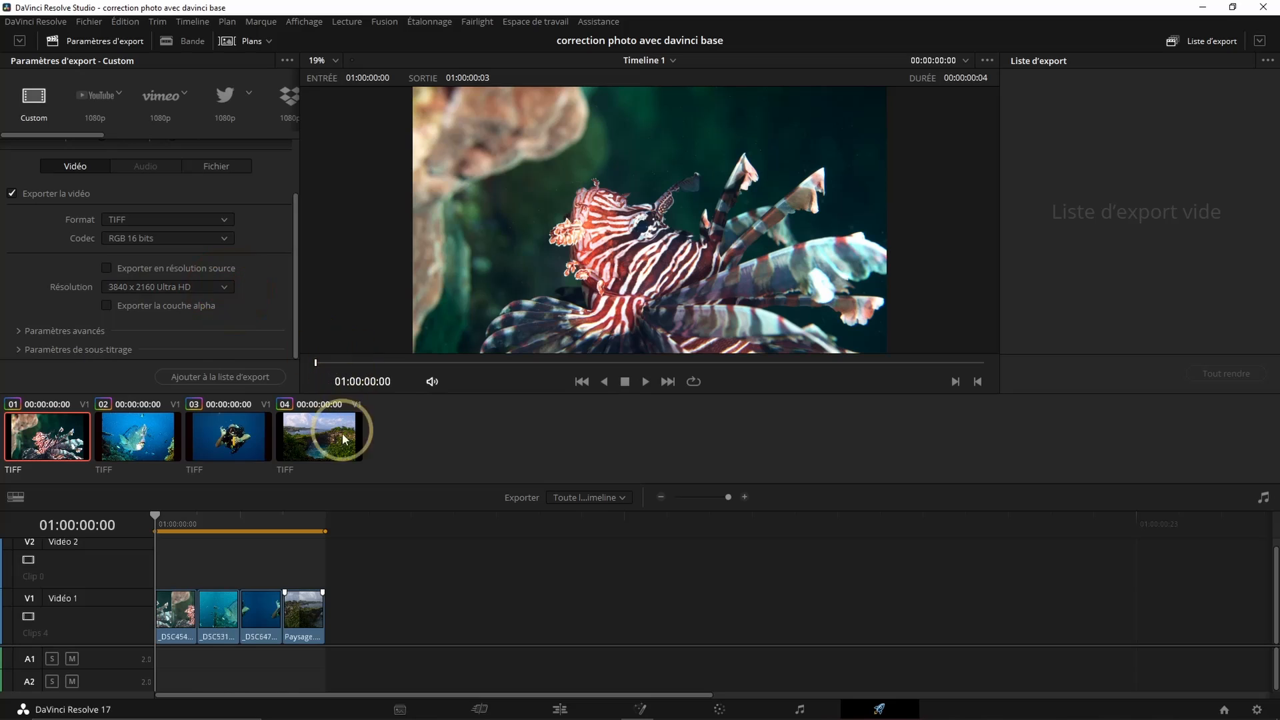
left_click(225, 377)
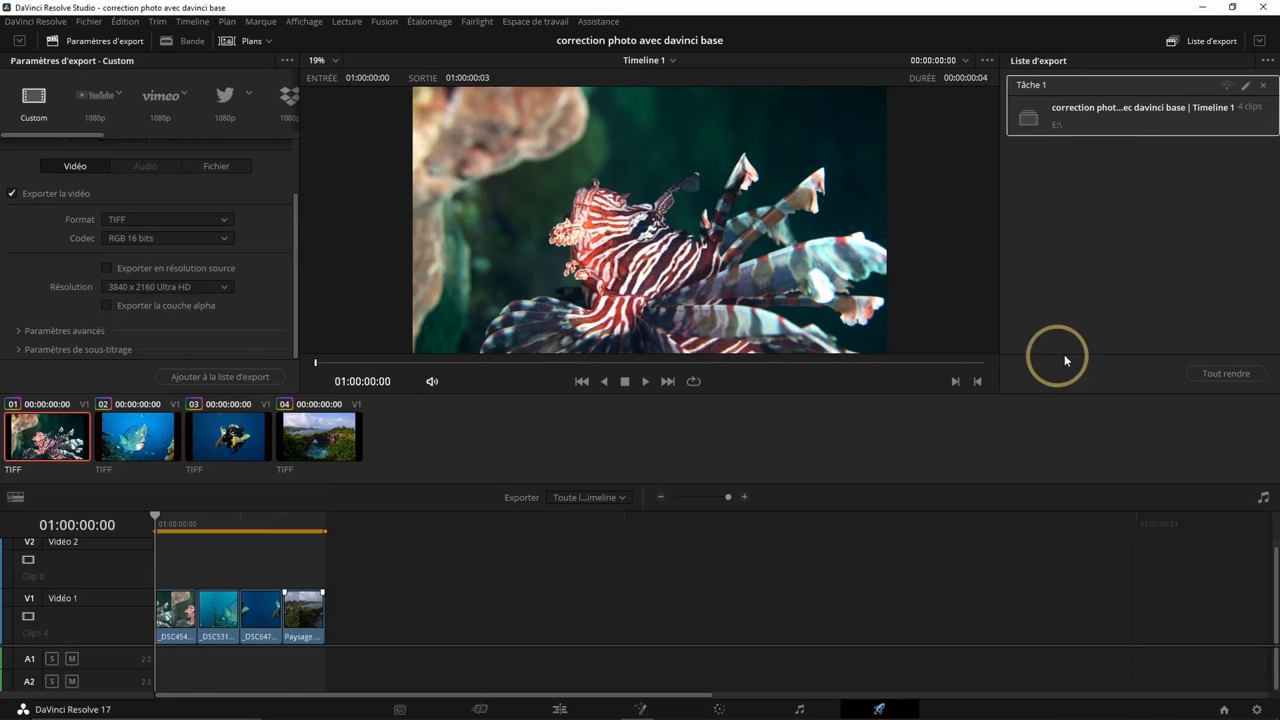
left_click(1222, 373)
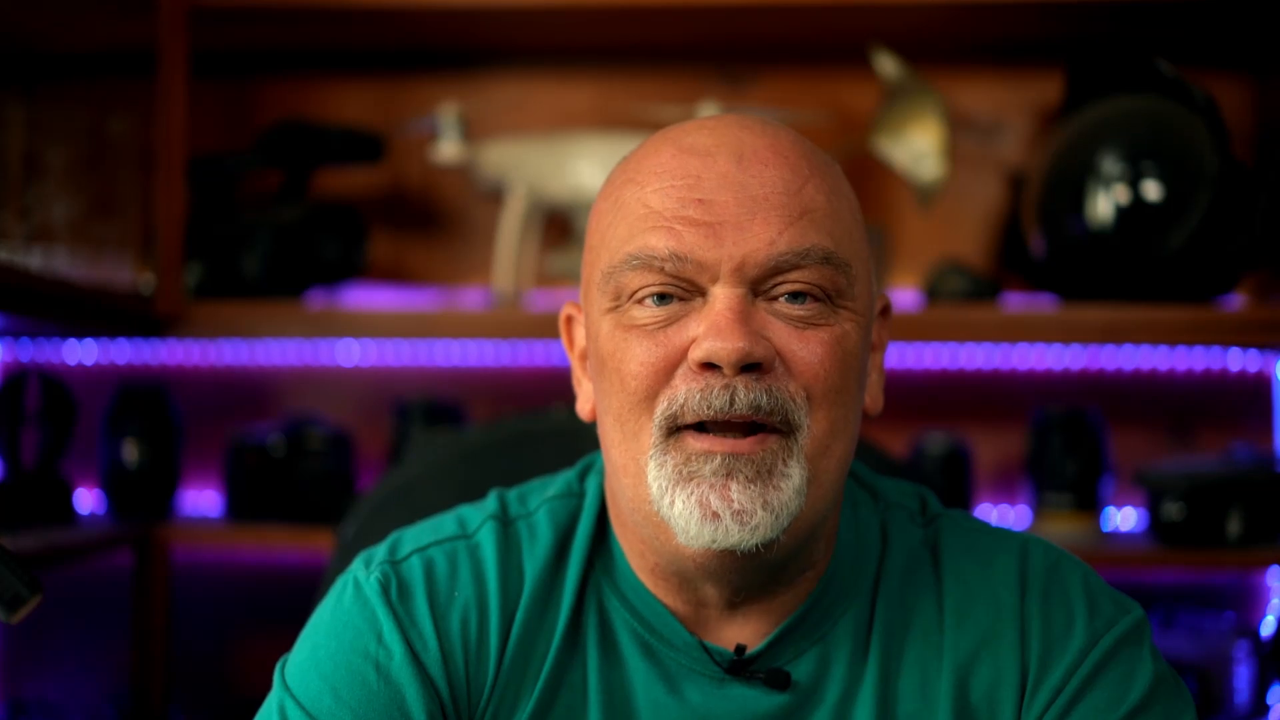